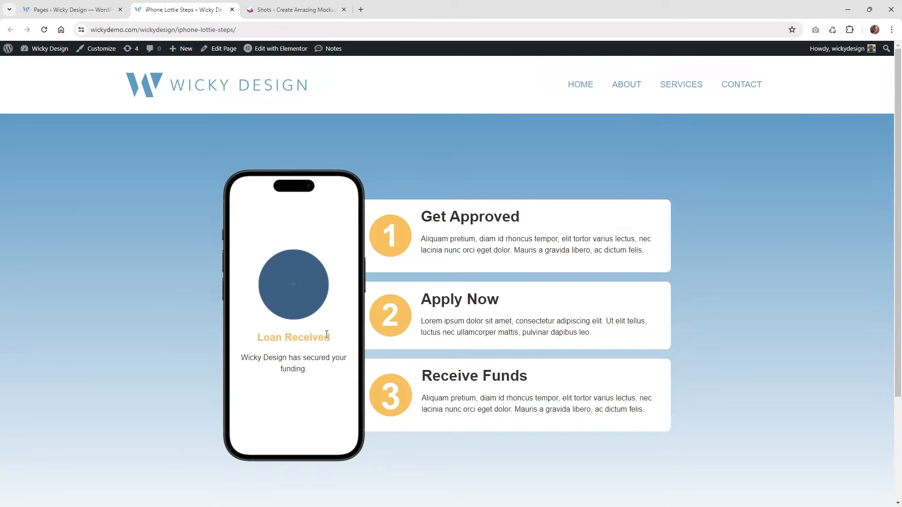
mouse_move(257, 338)
mouse_down()
mouse_move(293, 343)
mouse_move(310, 372)
mouse_move(260, 361)
mouse_move(257, 340)
mouse_up()
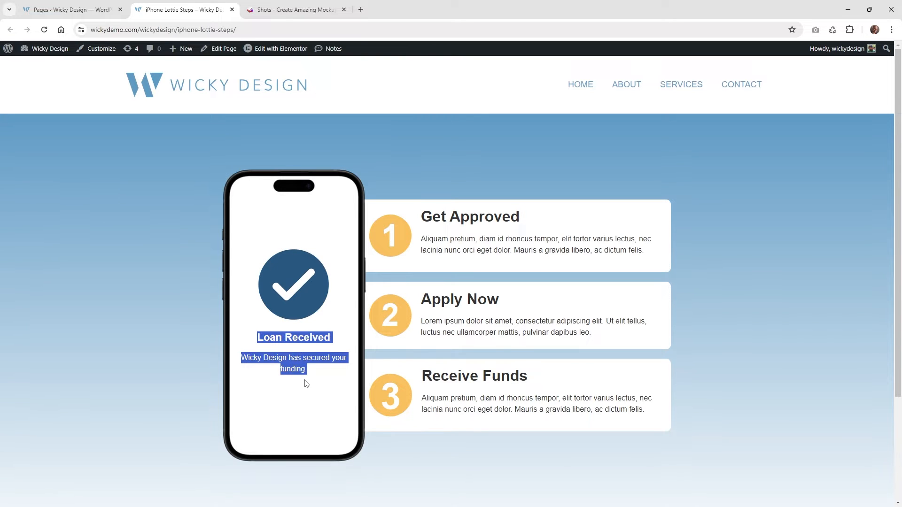
click(303, 351)
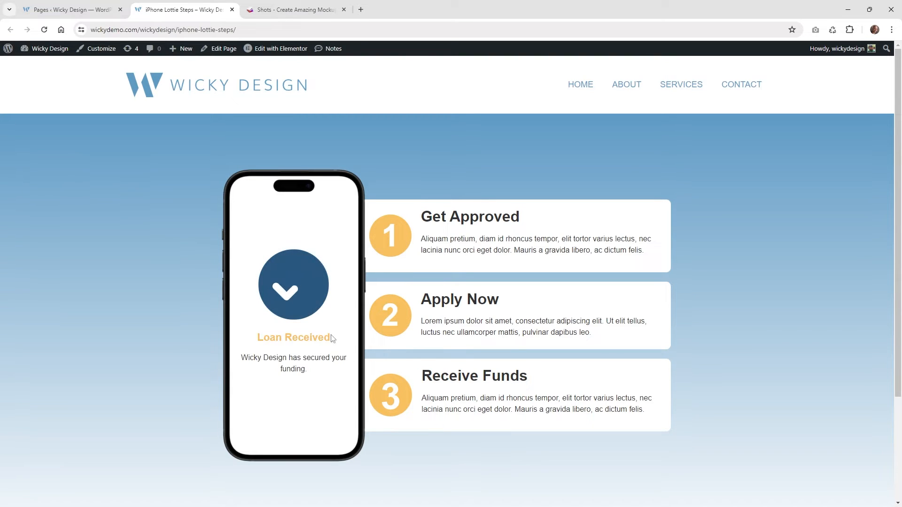
Switch to the Shots mockup site and choose the iPhone 15 Pro from the phone mockups
click(313, 5)
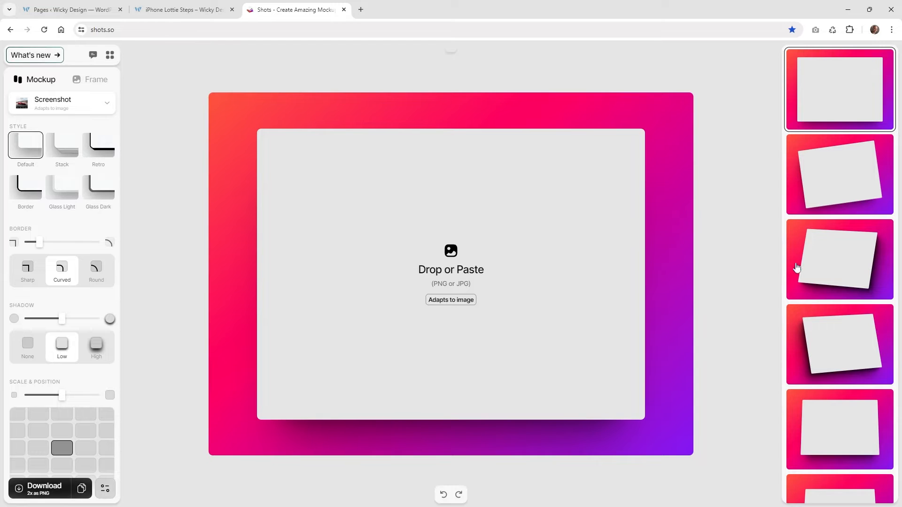
click(68, 104)
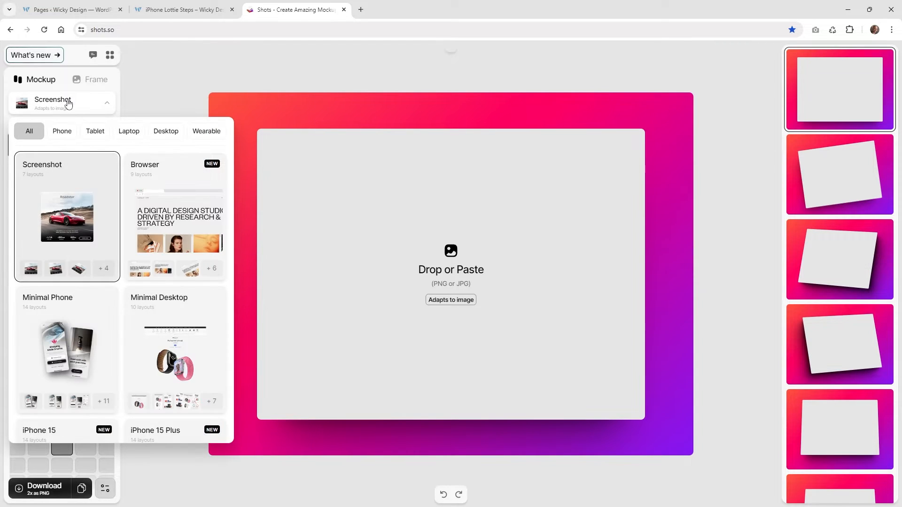
click(62, 134)
click(97, 135)
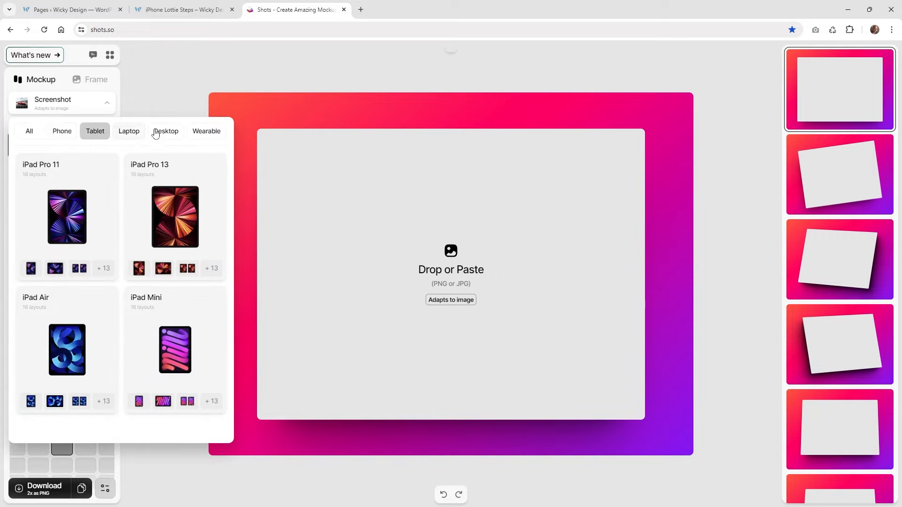
click(166, 133)
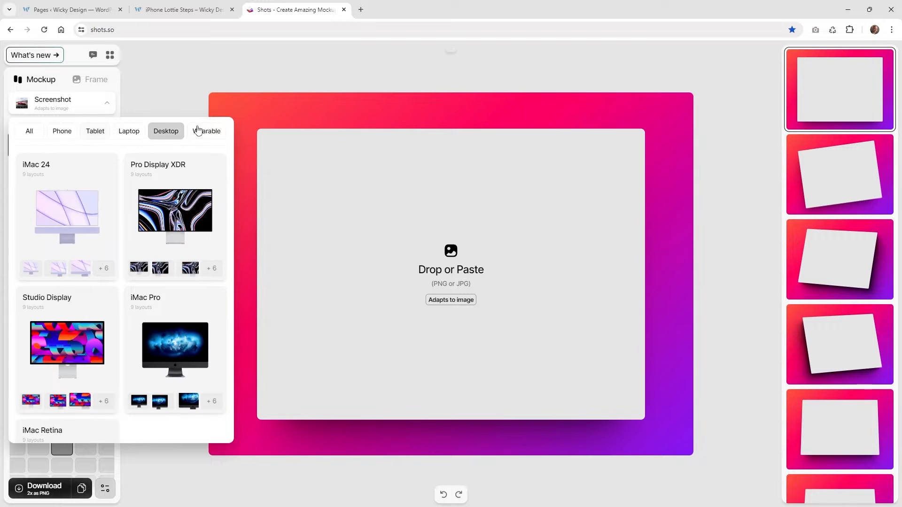
click(66, 136)
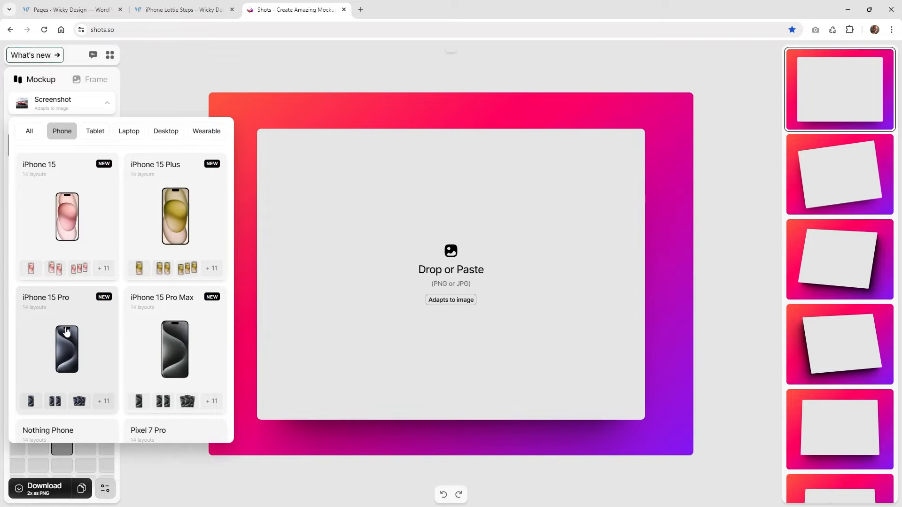
click(69, 358)
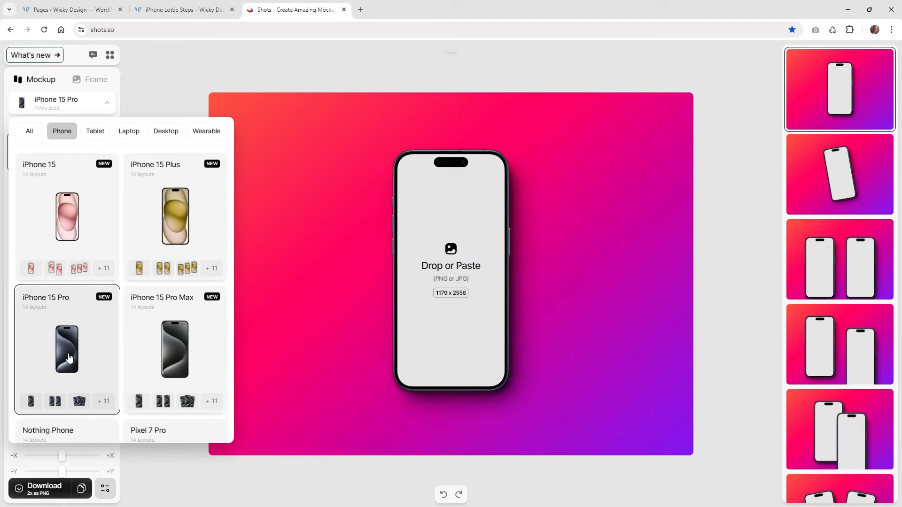
click(711, 182)
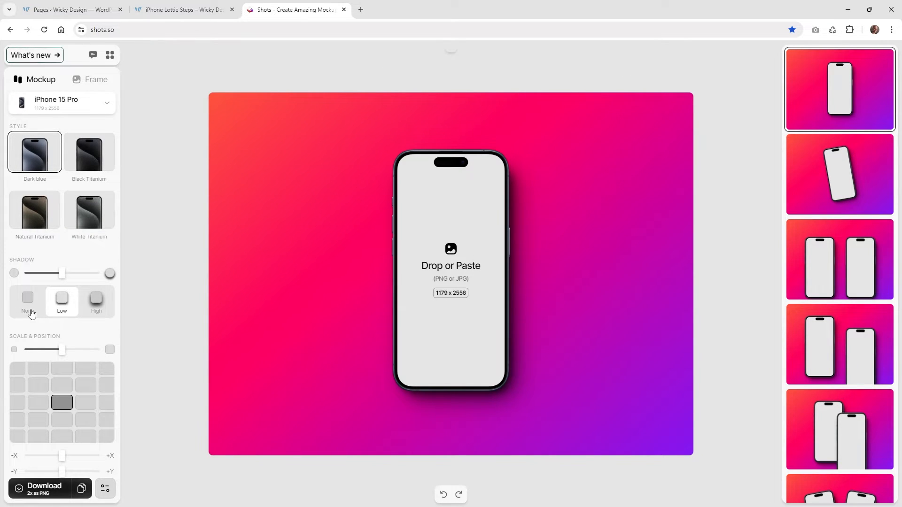
Remove the phone mockup's shadow and make the frame background transparent
click(183, 9)
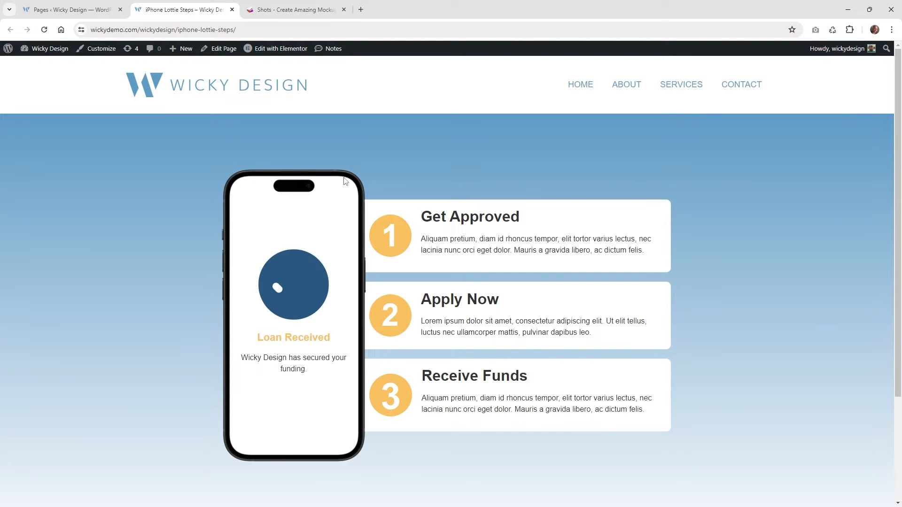
click(294, 10)
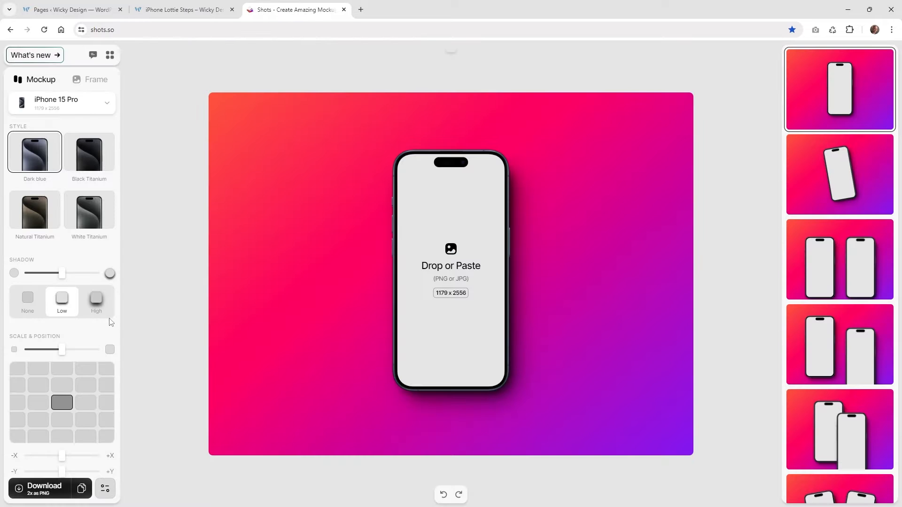
click(21, 306)
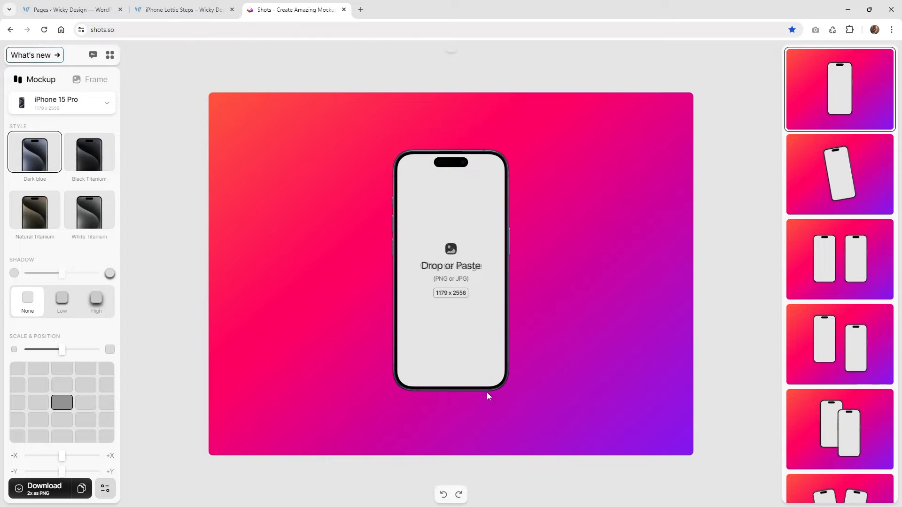
click(90, 82)
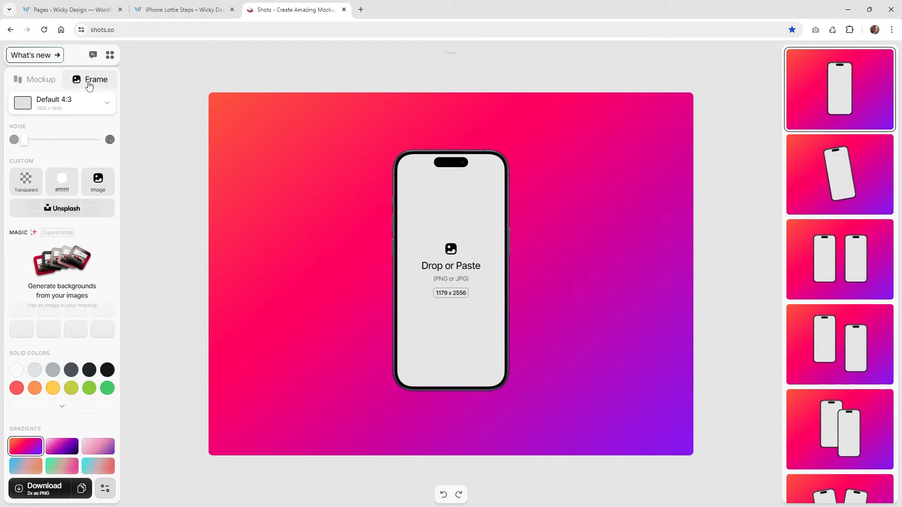
click(28, 192)
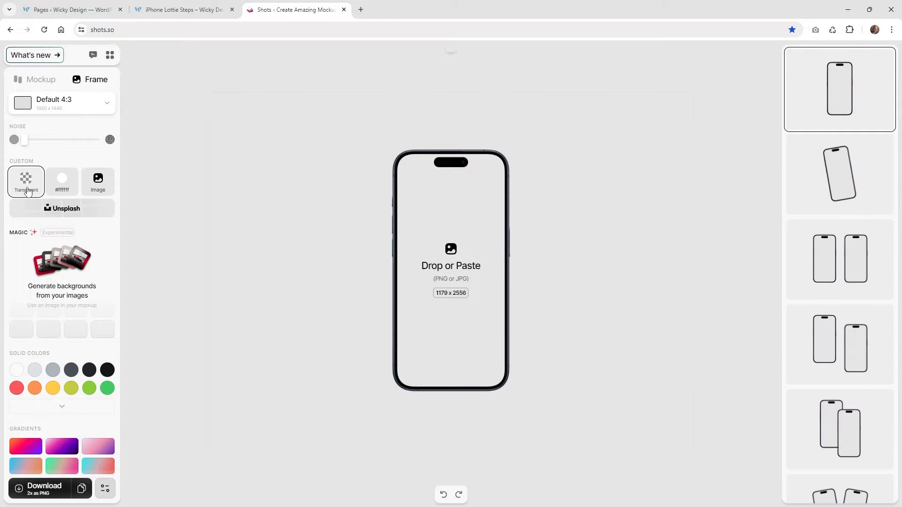
Paste the plain white image white.jpg into the phone mockup's screen
click(181, 9)
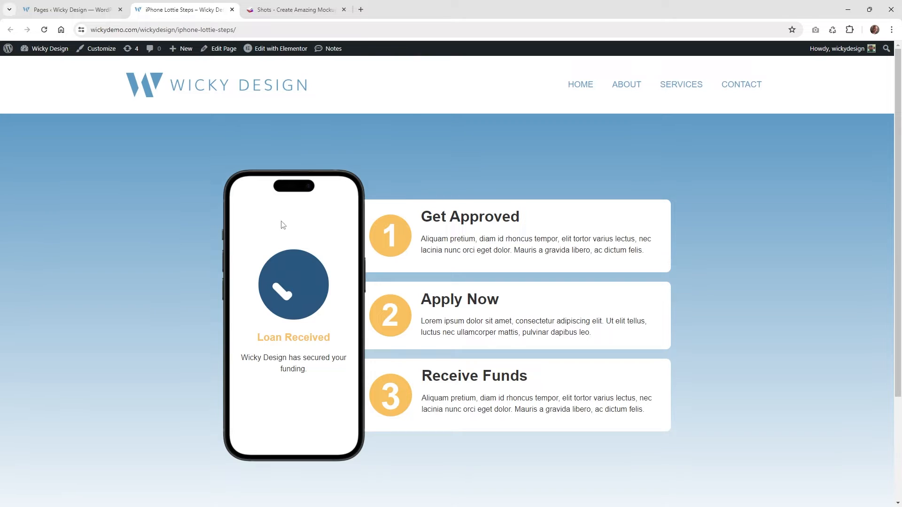
click(282, 8)
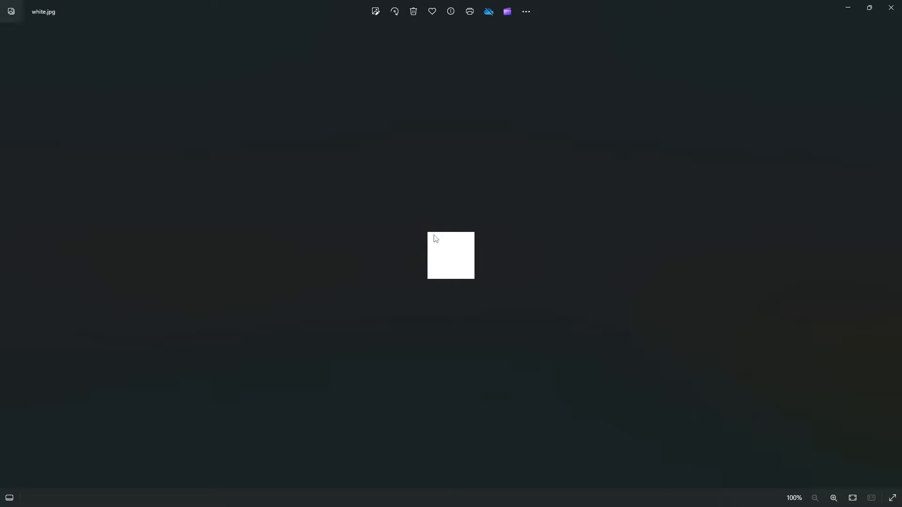
click(887, 11)
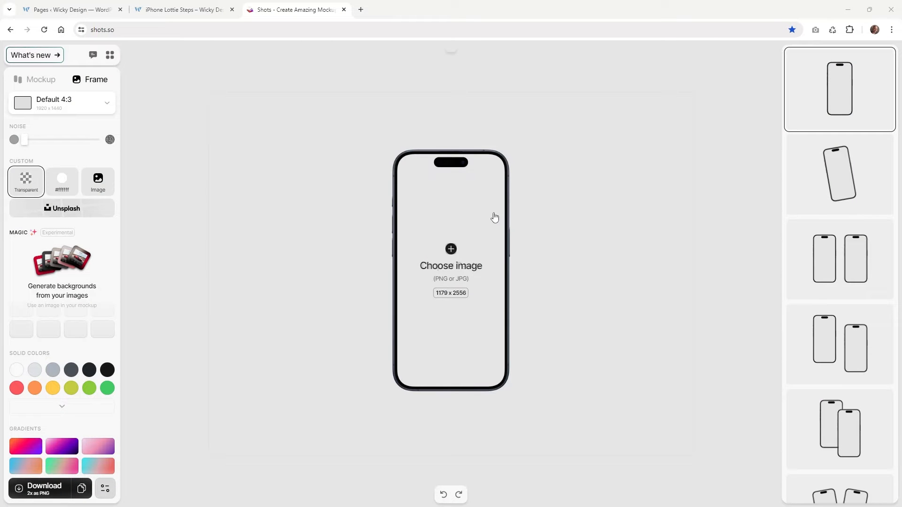
click(202, 10)
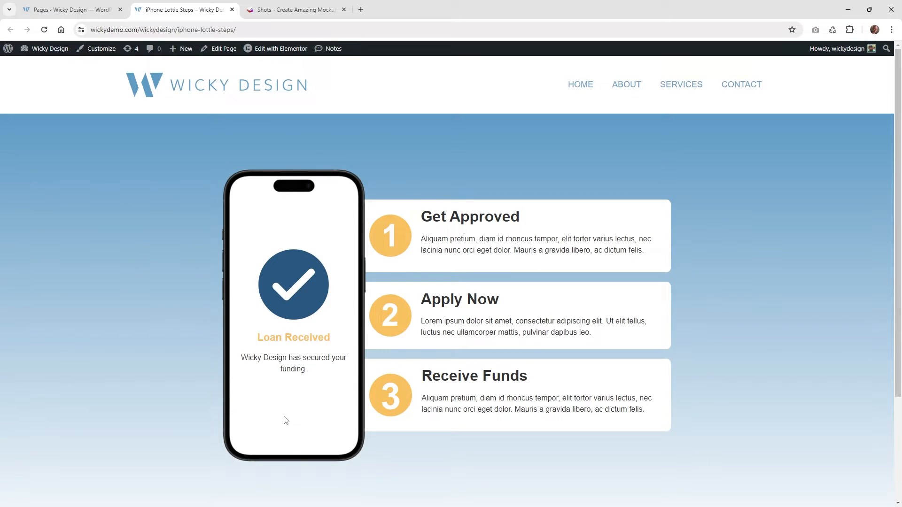
click(288, 10)
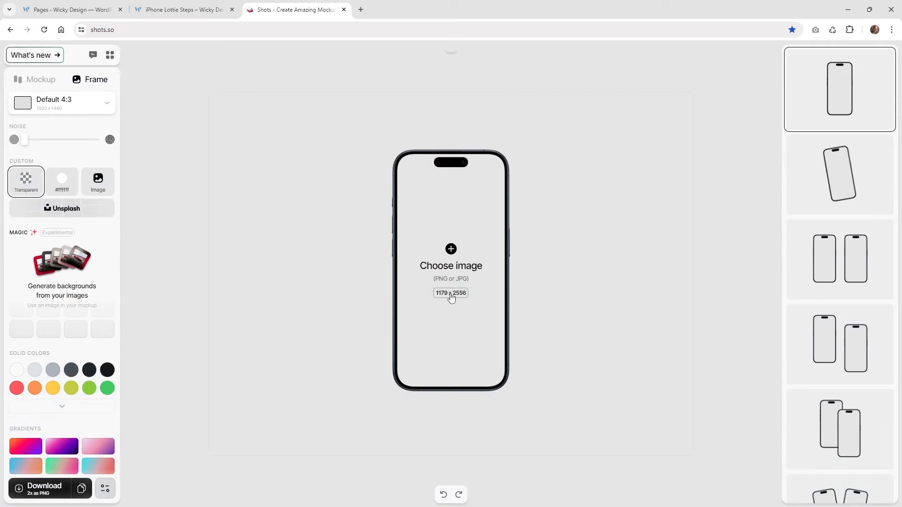
key(ctrl+v)
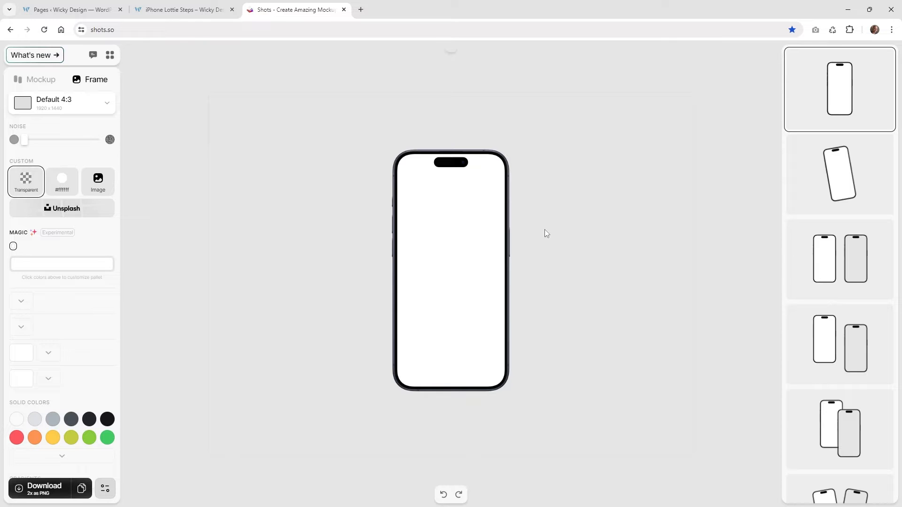
Open the export settings and download the phone mockup as a PNG image
click(45, 89)
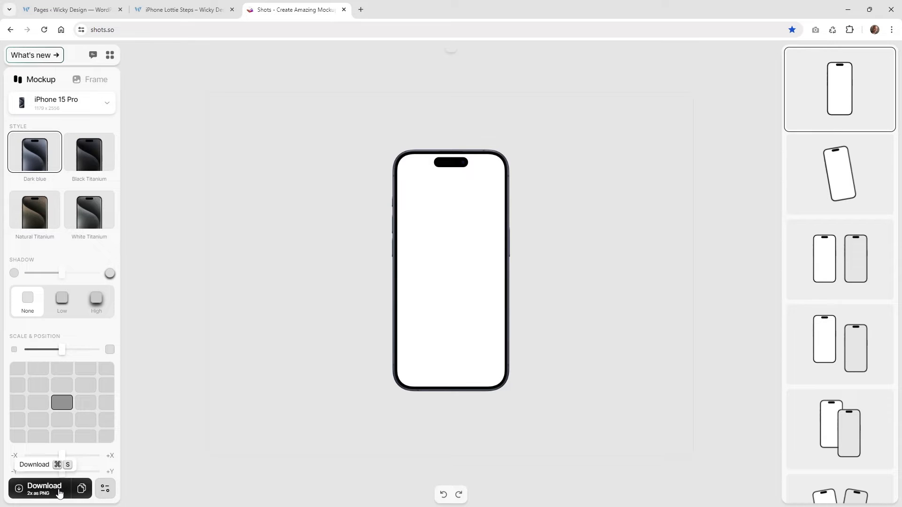
click(108, 490)
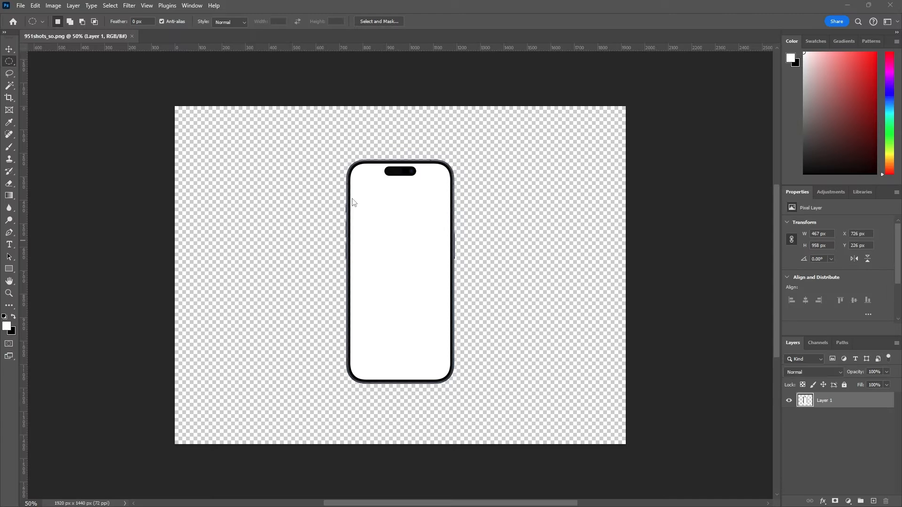
Check the pixel dimensions of the downloaded mockup 951shots_so.png in Photoshop without resizing it
click(35, 5)
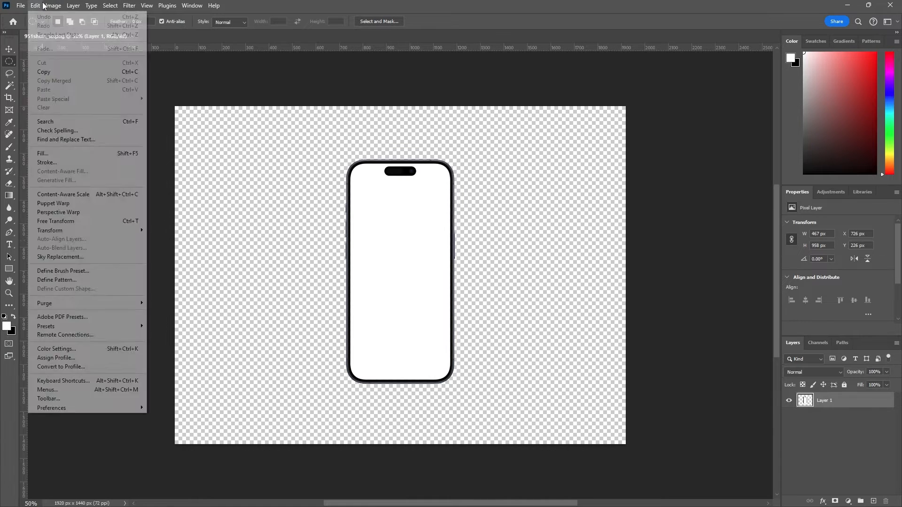
mouse_move(53, 5)
click(88, 78)
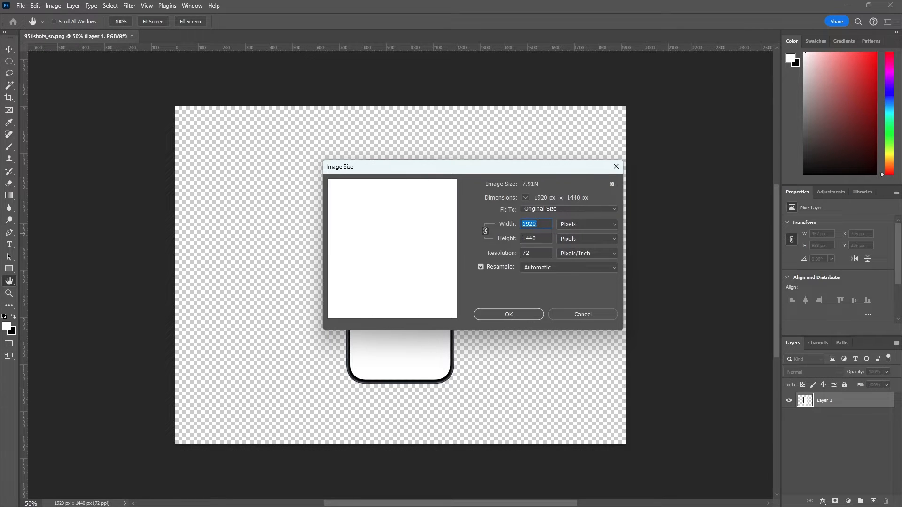
click(584, 317)
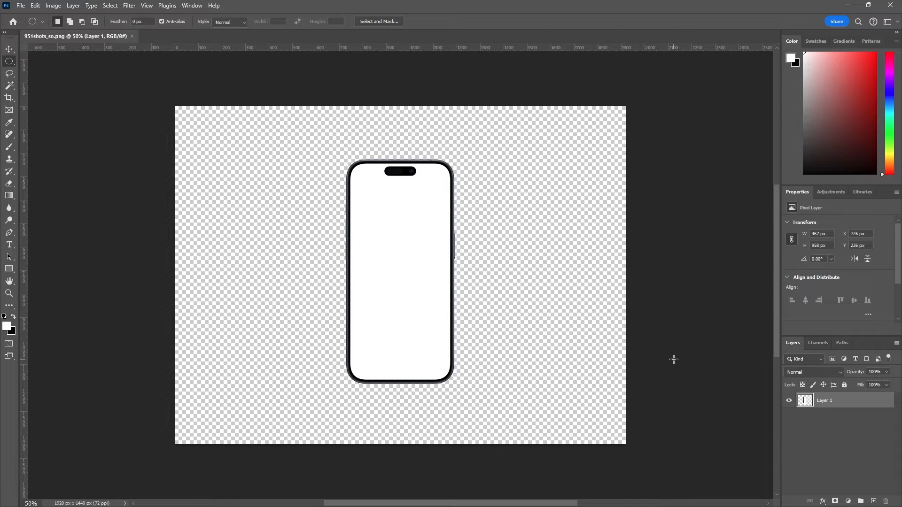
Copy the phone's pixels into a new 467 x 958 px document and hide its white background layer
ctrl+click(808, 404)
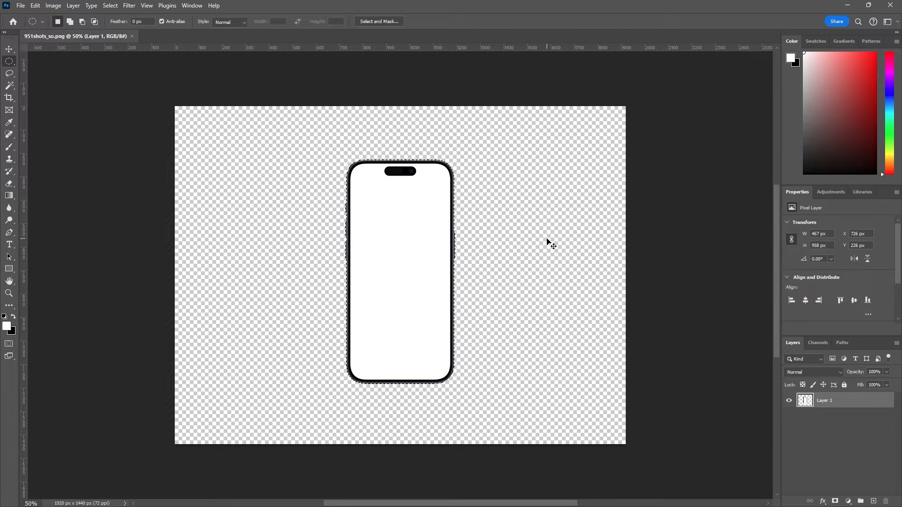
key(ctrl+n)
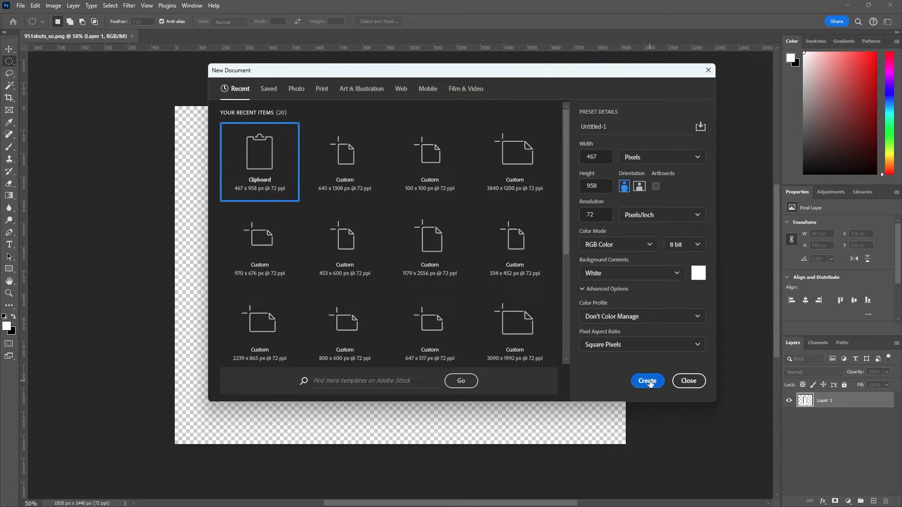
click(647, 381)
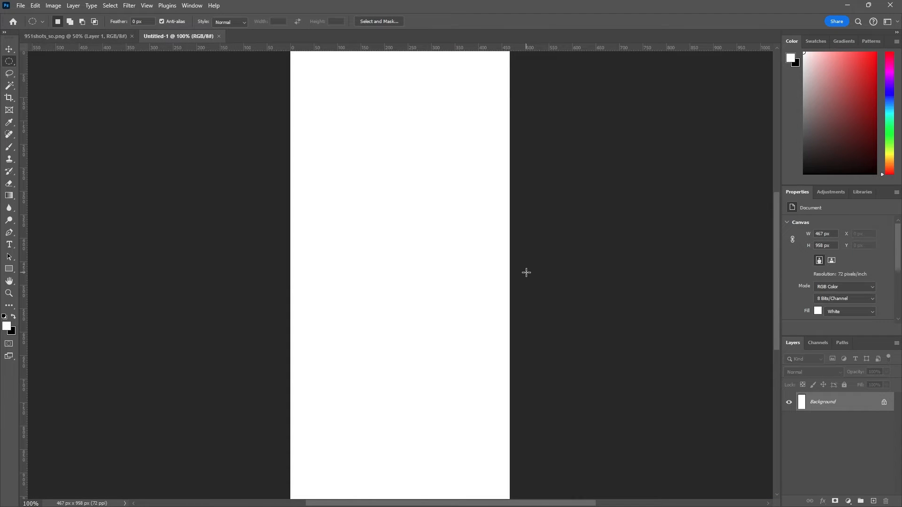
key(ctrl+v)
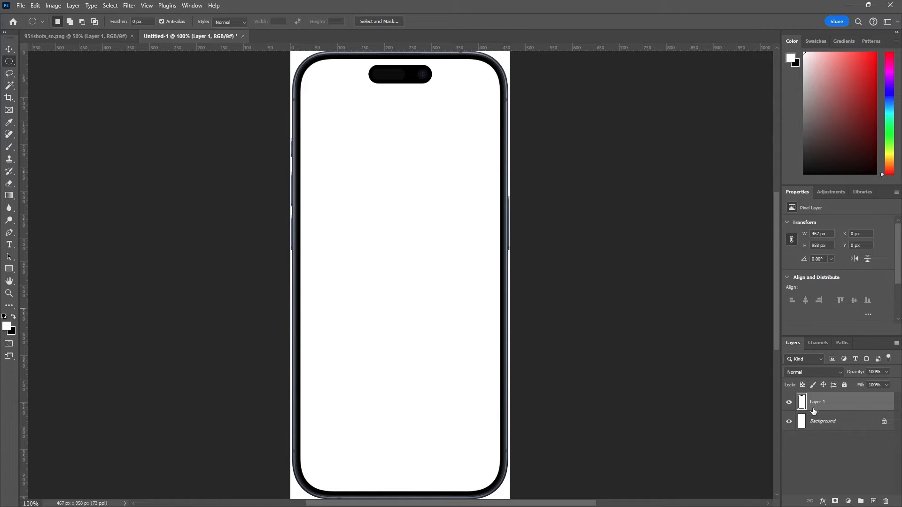
click(789, 422)
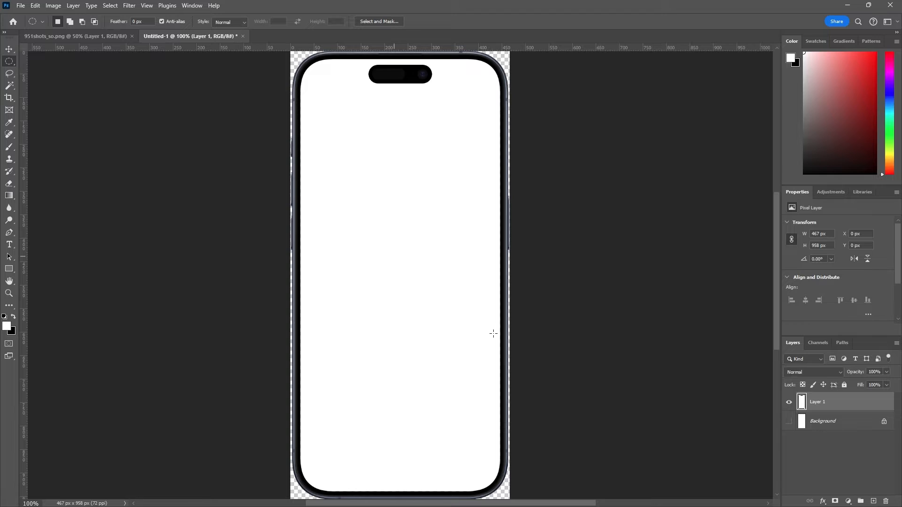
Resize the cropped phone image to 300 px wide in proportion, and return to the browser
click(53, 6)
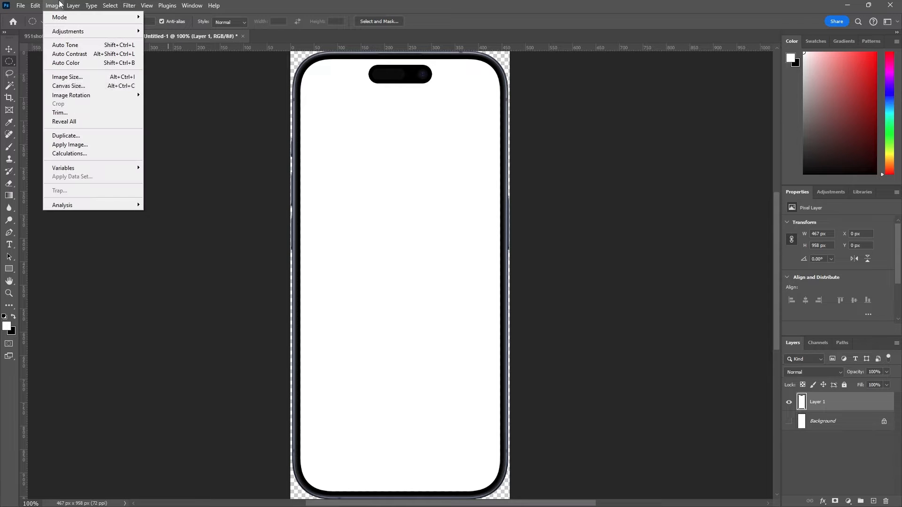
click(79, 78)
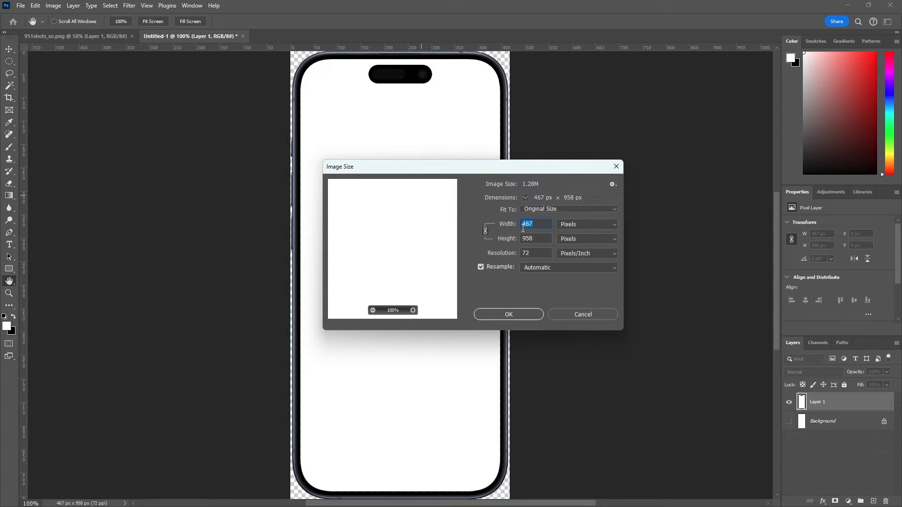
text(300)
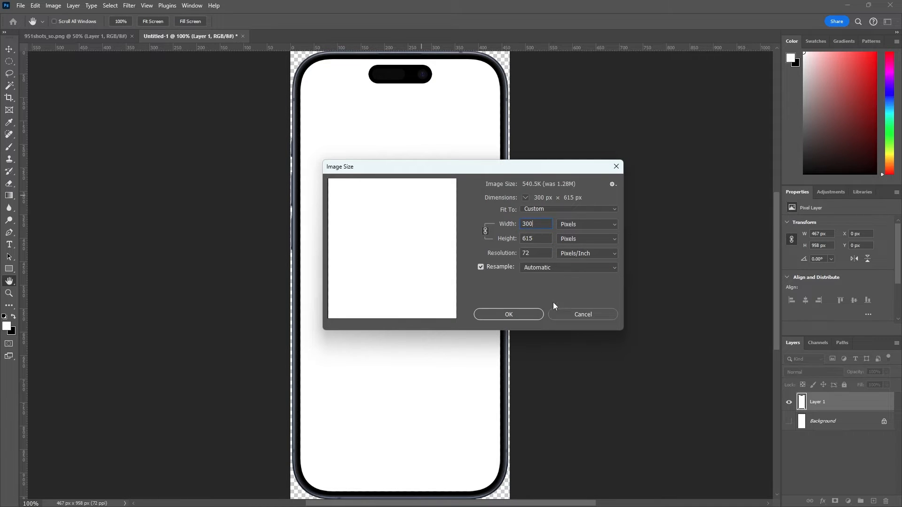
click(534, 316)
key(m)
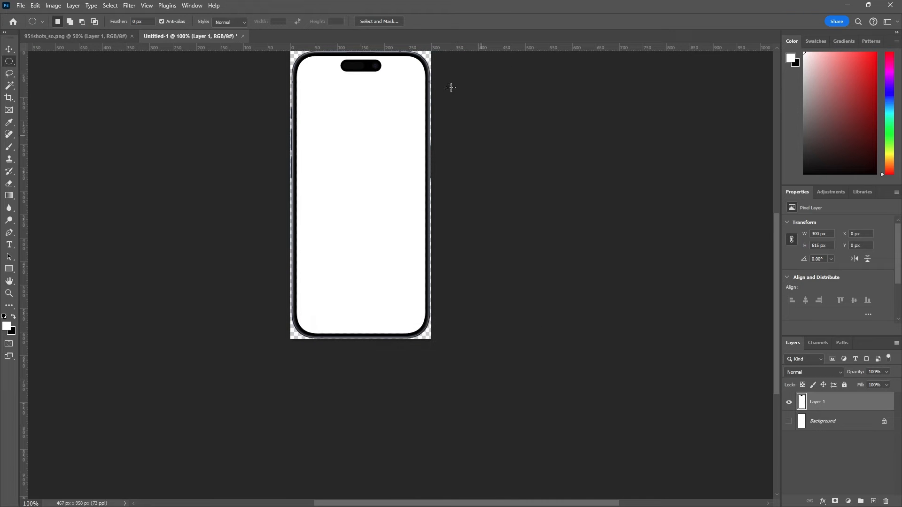
click(848, 4)
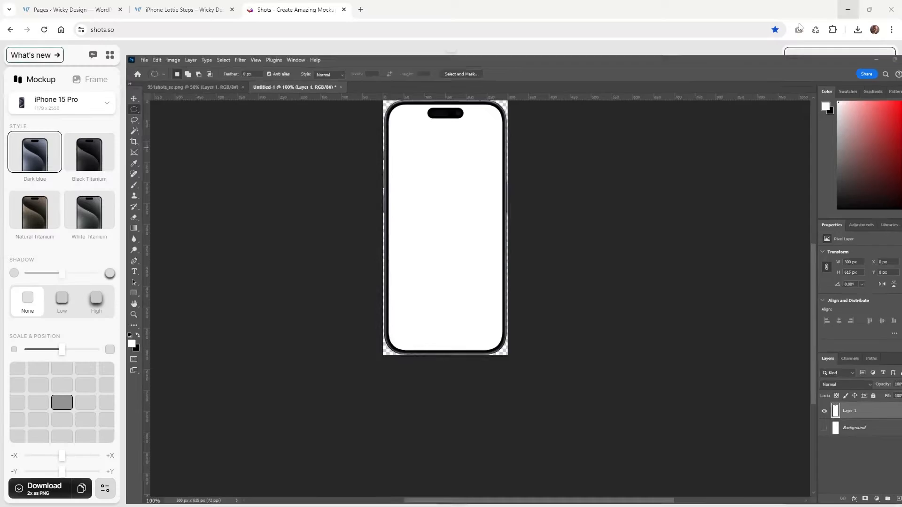
Check the phone on the iPhone Lottie Steps page, and save the resized phone from Photoshop as phone-mockup.png
click(181, 9)
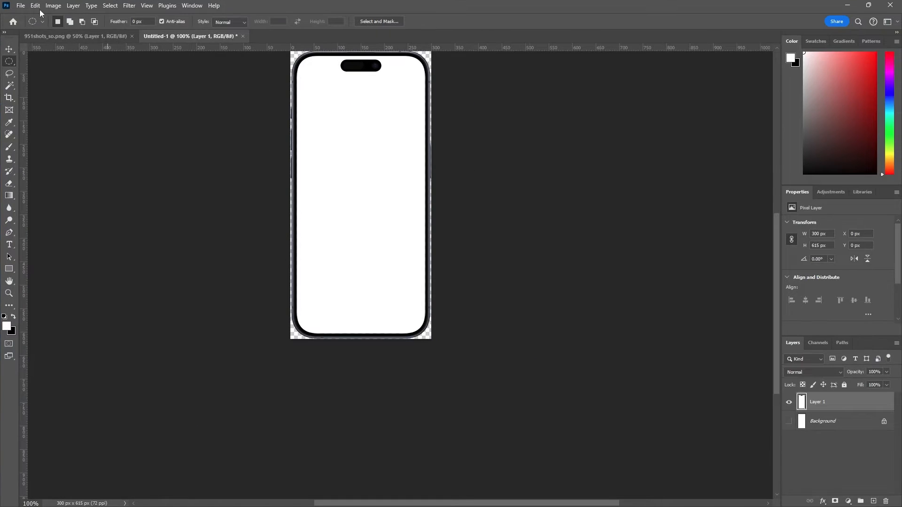
click(21, 6)
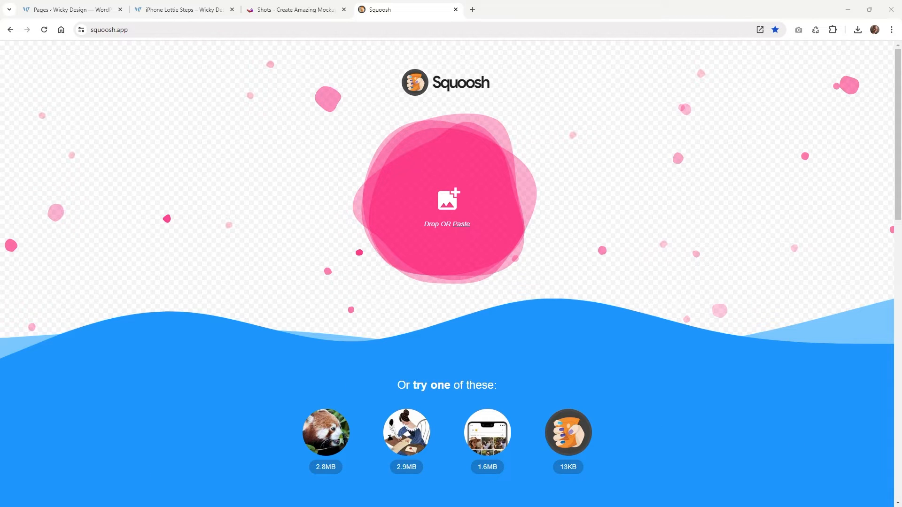
Load phone-mockup.png into Squoosh and set its compression to WebP with a quality of 86.6
drag(405, 198, 414, 180)
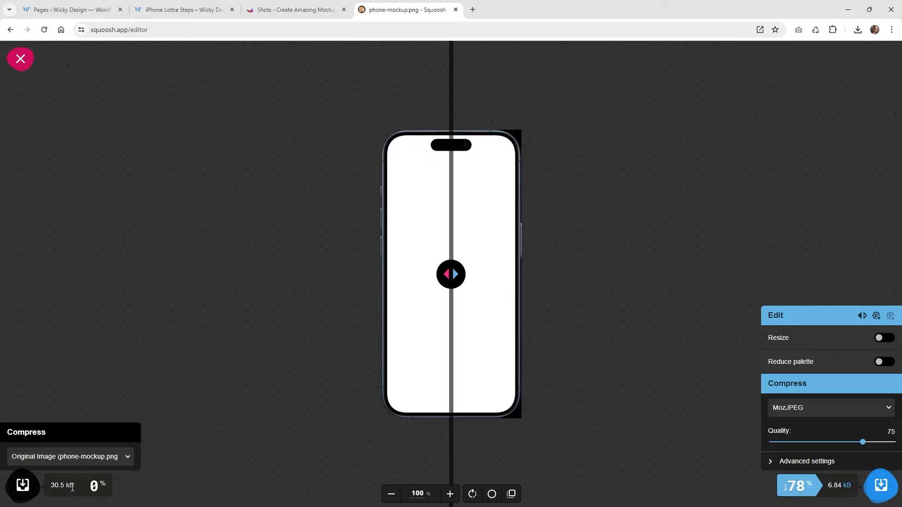
click(804, 407)
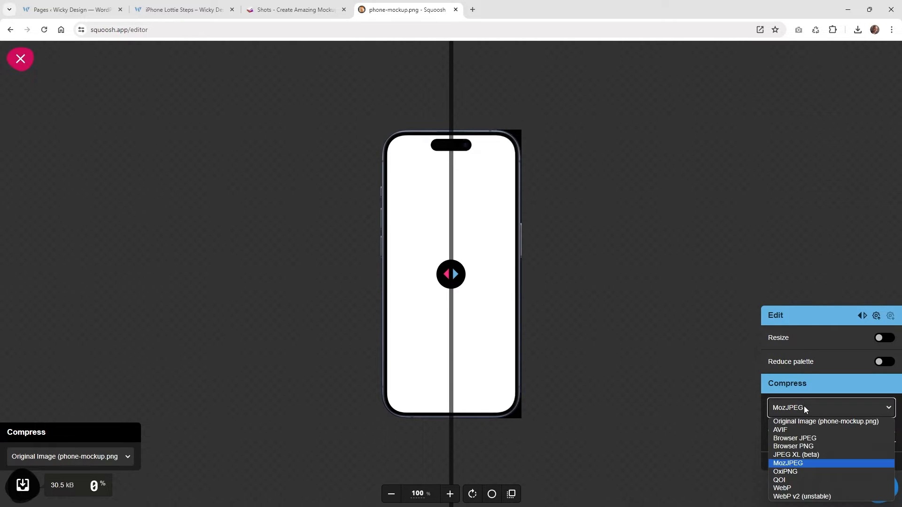
click(797, 492)
drag(863, 424, 877, 425)
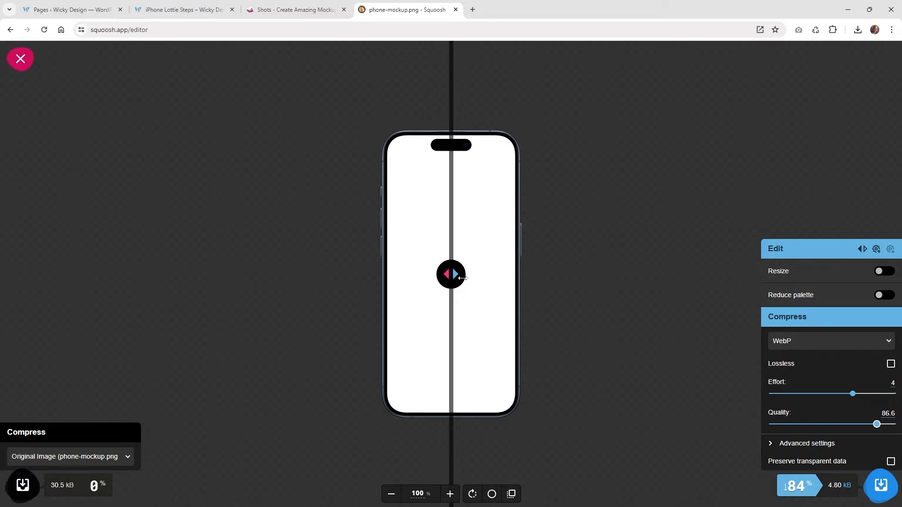
Compare the original and compressed versions around the top of the phone up close, and download the WebP image
drag(463, 278, 351, 205)
scroll(462, 132, up, 5)
scroll(462, 142, up, 2)
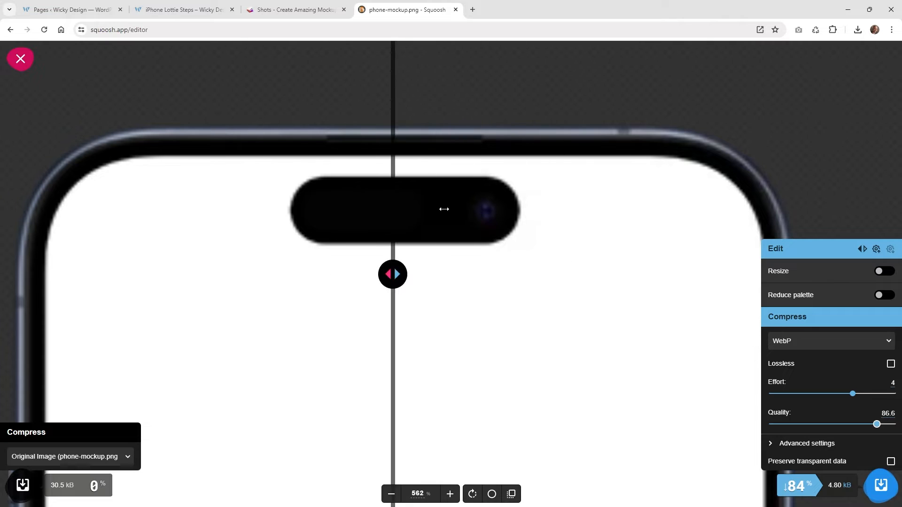
drag(443, 209, 473, 212)
scroll(502, 196, down, 1)
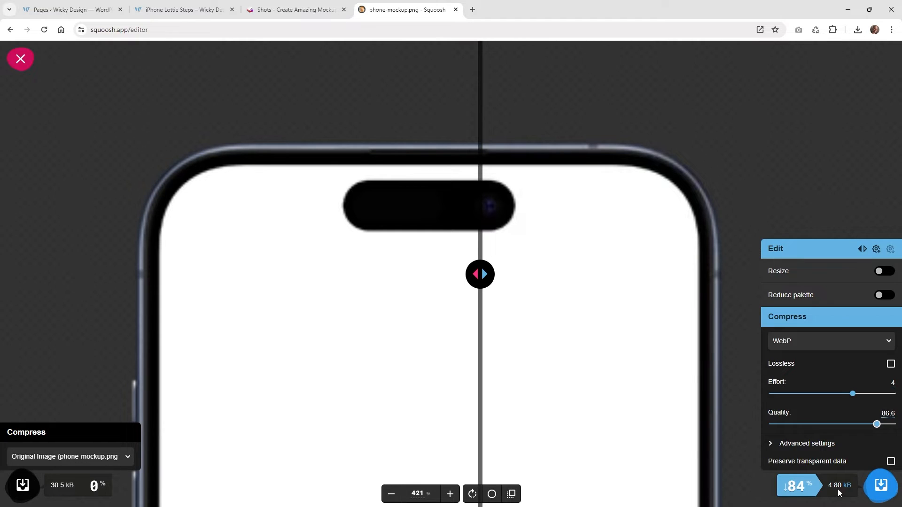
click(879, 486)
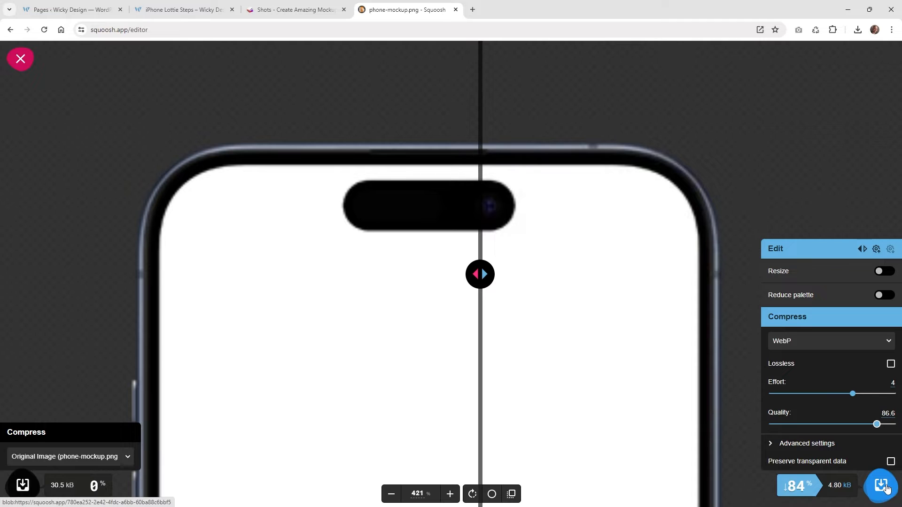
click(886, 487)
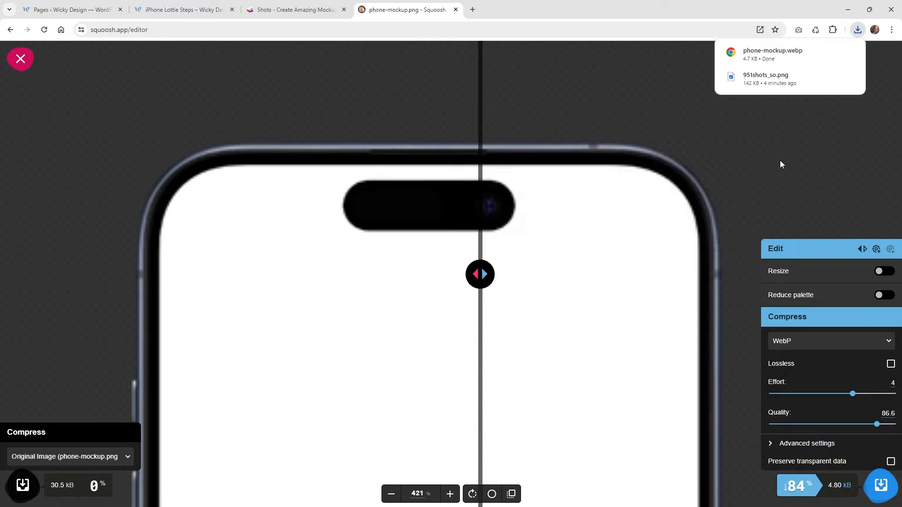
Search LottieFiles for "checkmark" animations and open the Blue Checkmark animation
click(183, 9)
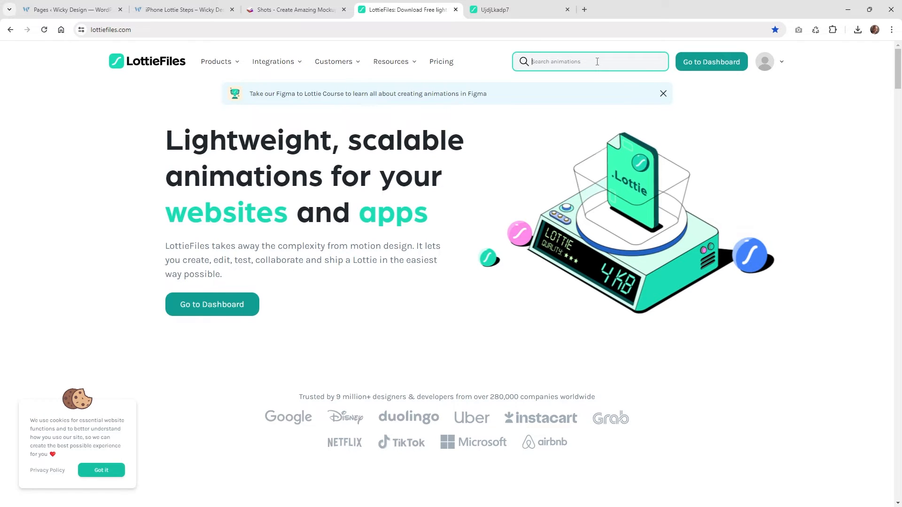
text(chc)
text(ckmark)
key(Return)
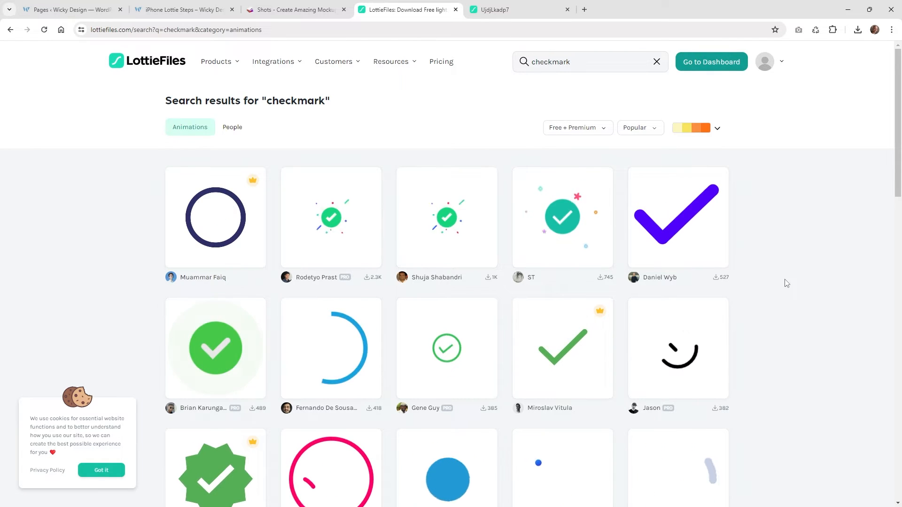
scroll(787, 282, down, 3)
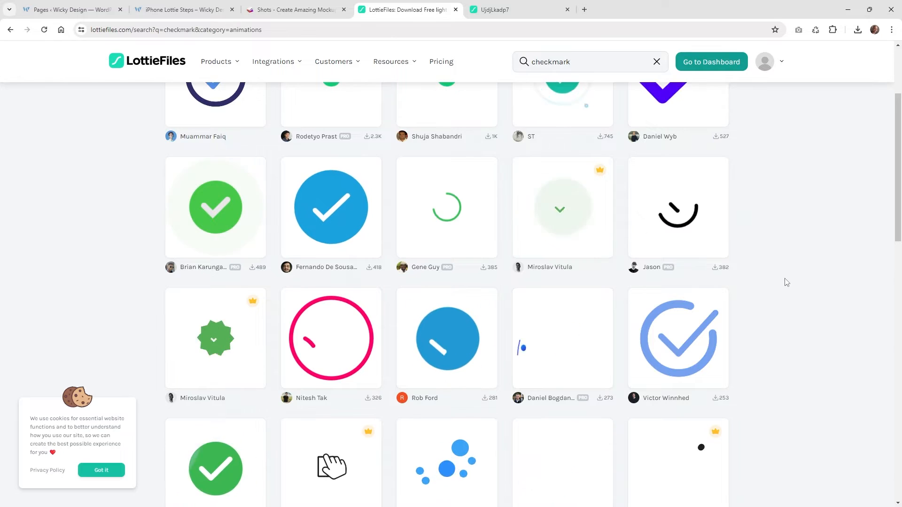
scroll(786, 281, down, 1)
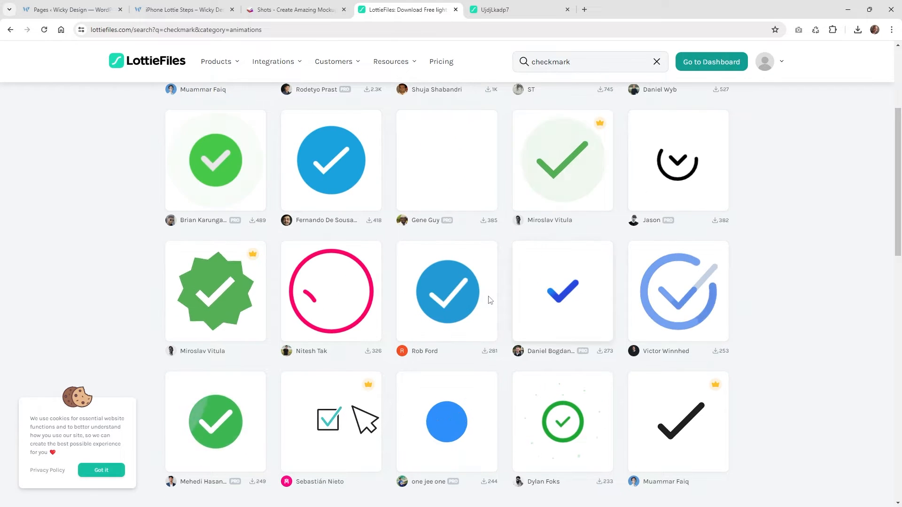
click(462, 307)
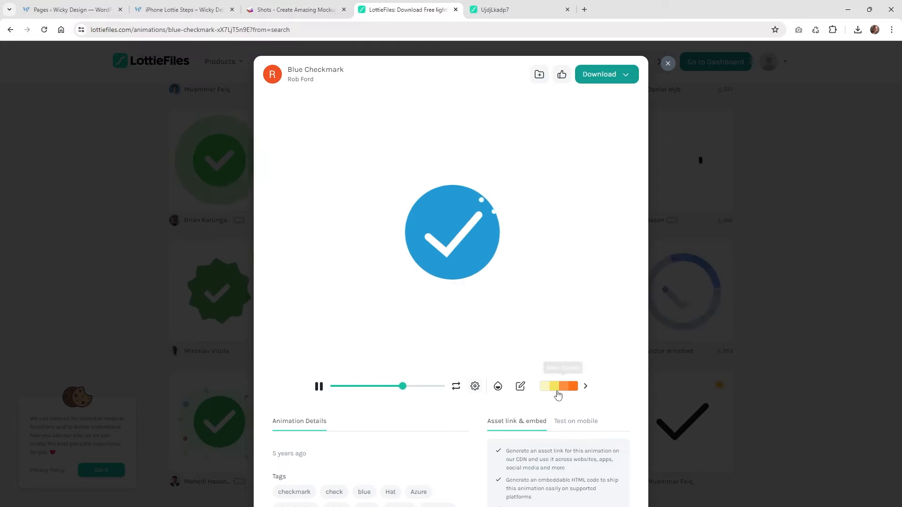
Open the Blue Checkmark animation in Lottie Editor and change its blue unique color to #5D9CC5
click(522, 388)
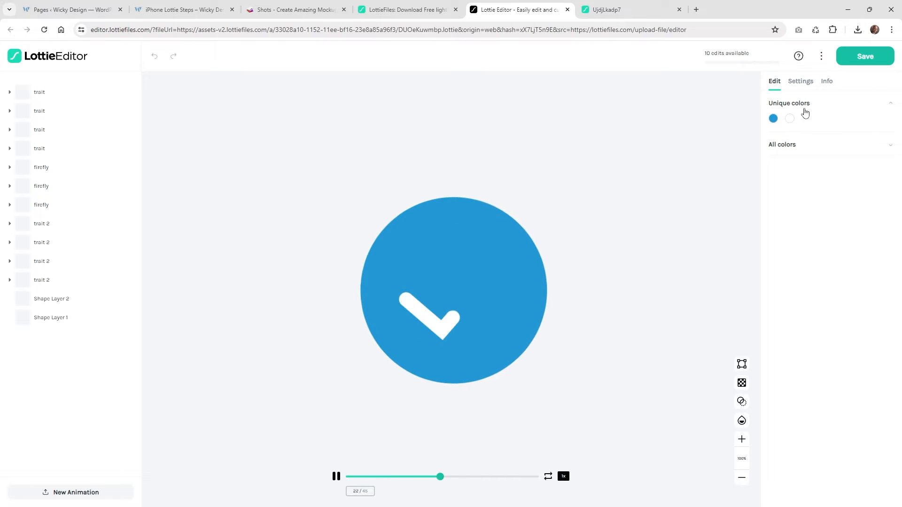
click(793, 148)
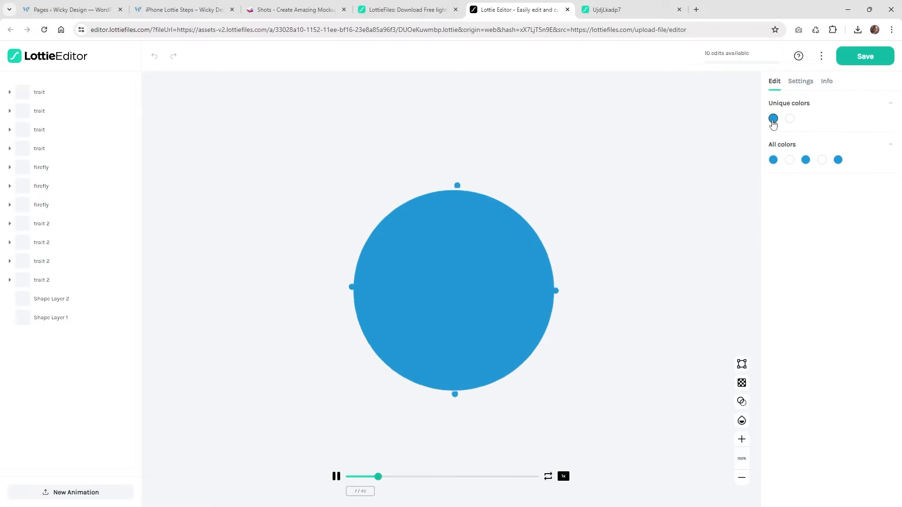
click(773, 120)
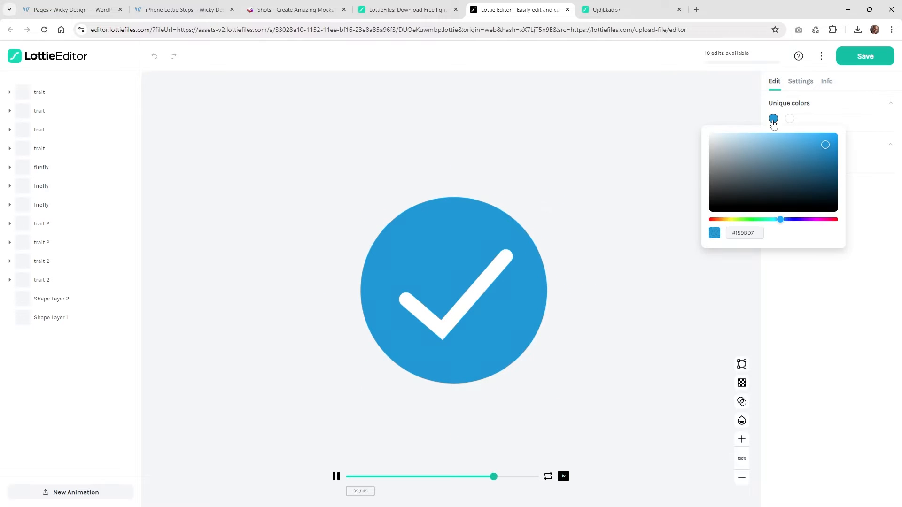
click(760, 233)
drag(760, 233, 733, 230)
text(#5D9CC5)
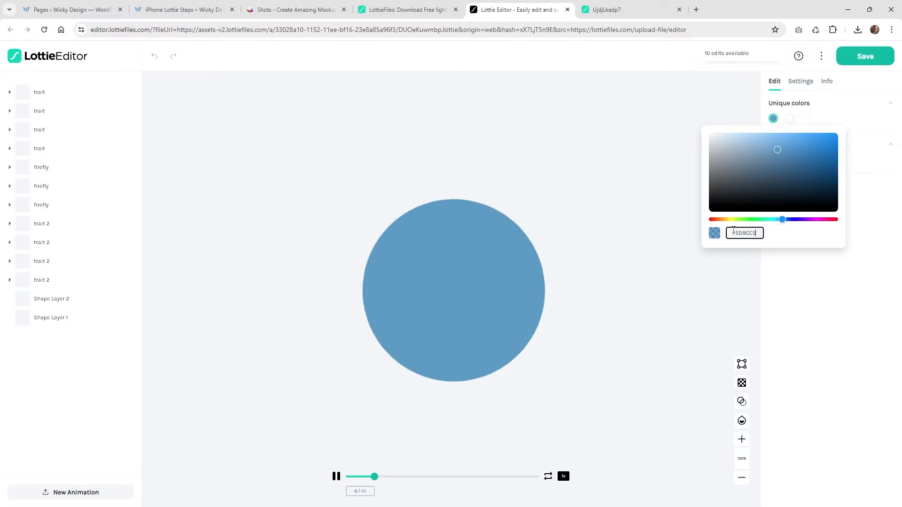
click(825, 304)
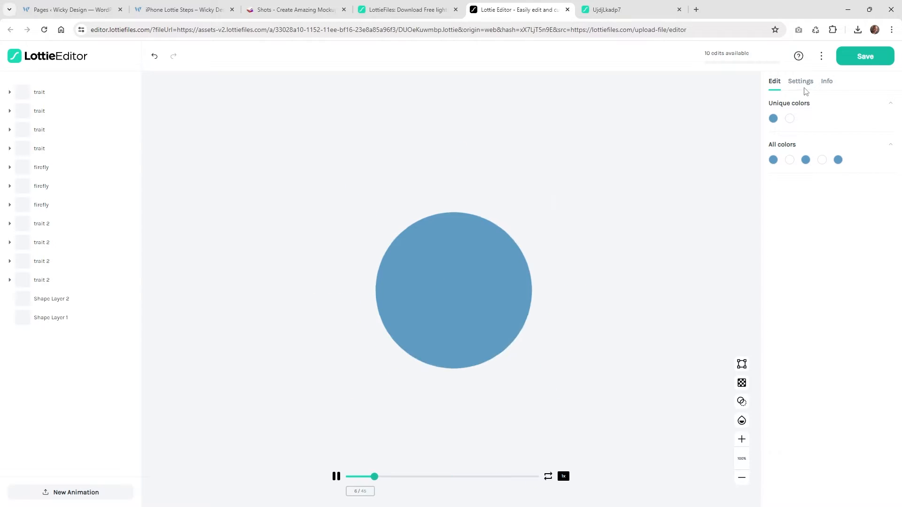
Inspect the fourth trait layer and the animation settings, and view the finished animation on the iPhone Lottie Steps page
click(57, 149)
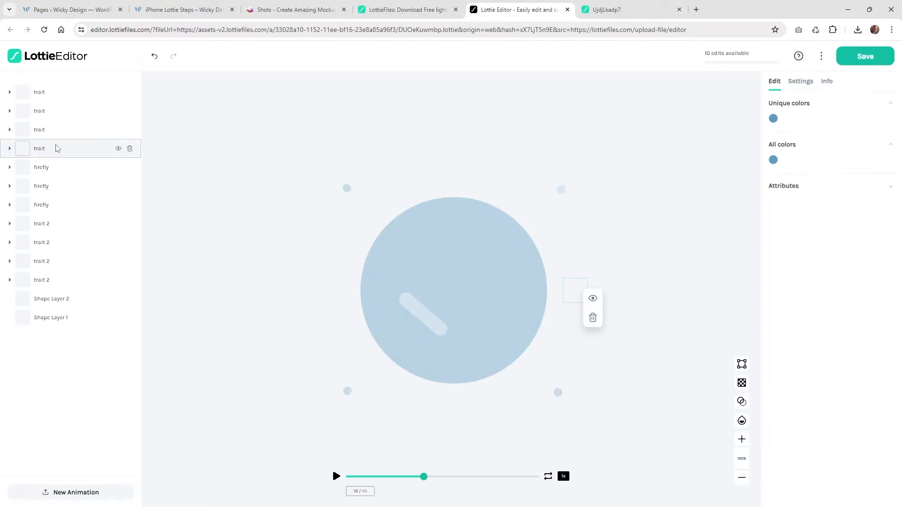
click(10, 148)
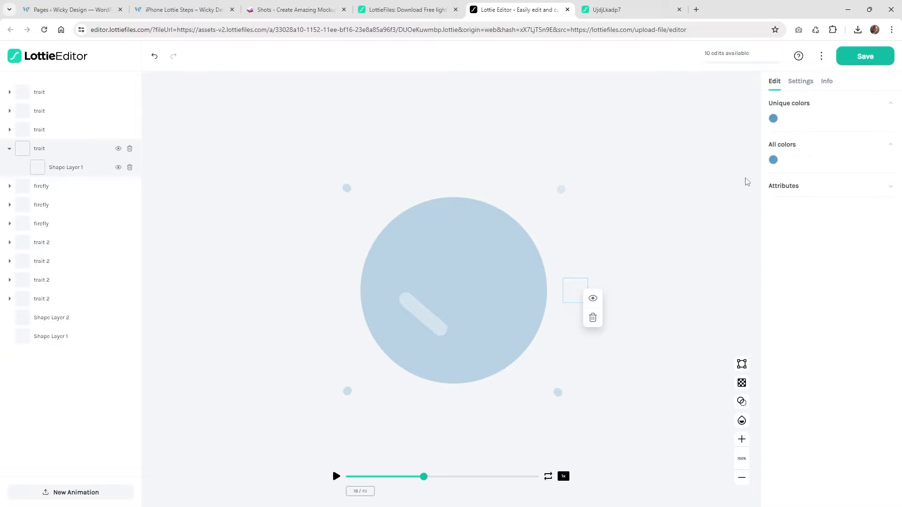
click(807, 83)
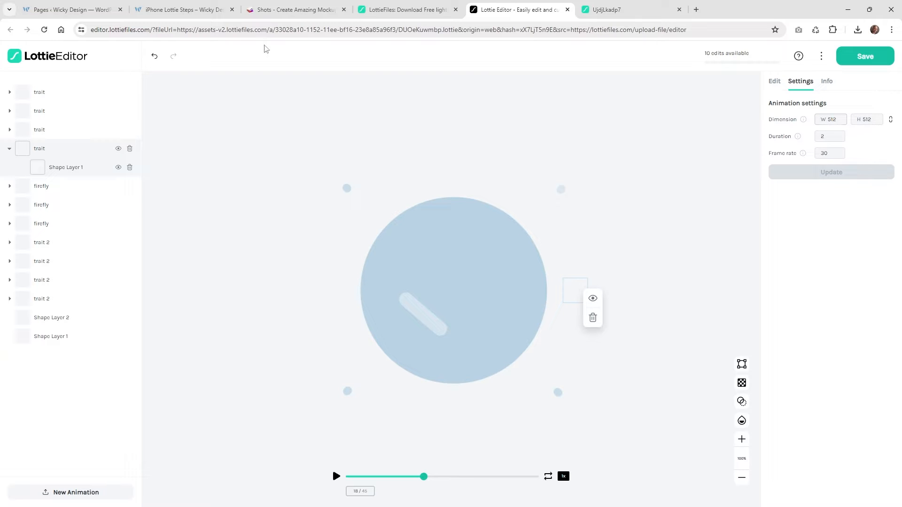
click(183, 10)
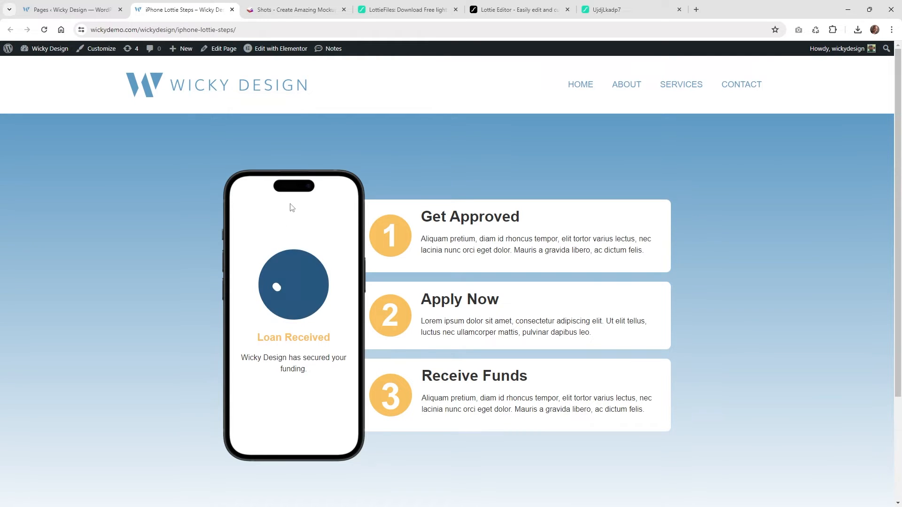
Close the old UjdjLkadp7 animation tab, save the recolored checkmark animation, and download it as Lottie JSON
click(611, 9)
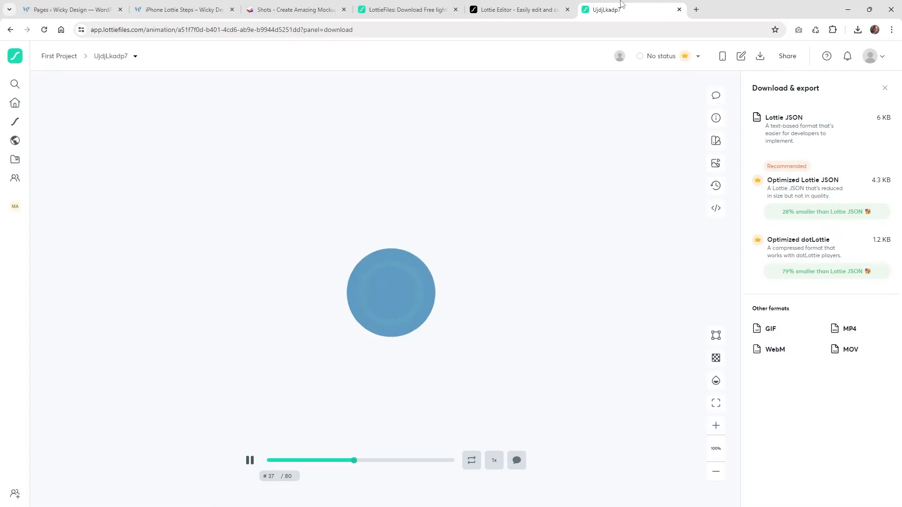
click(516, 9)
click(680, 9)
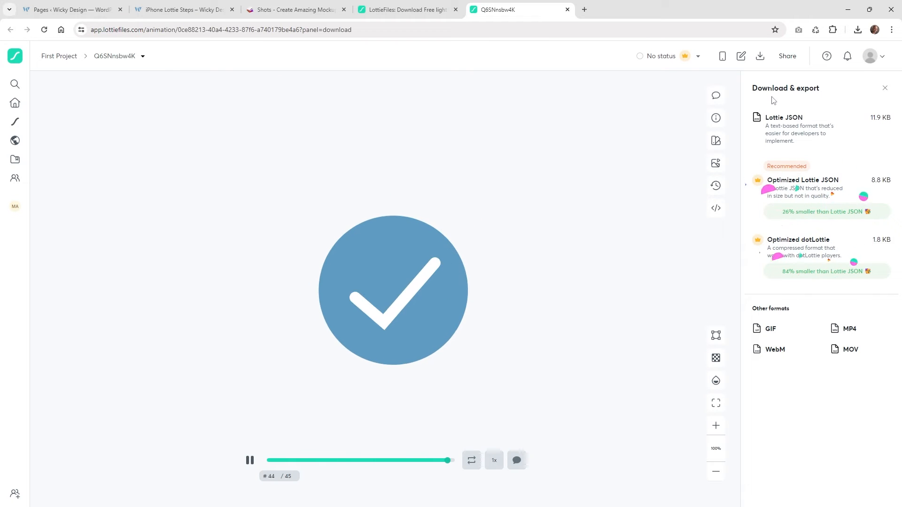
mouse_move(775, 125)
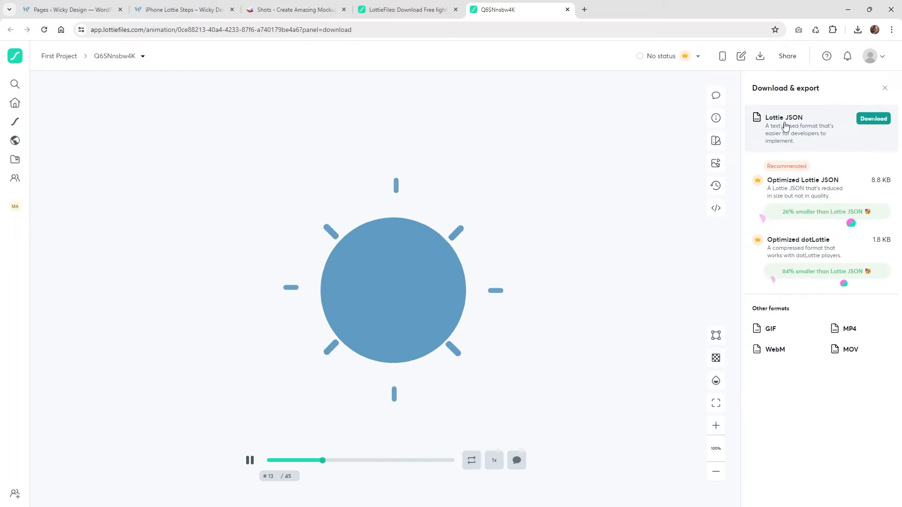
click(858, 123)
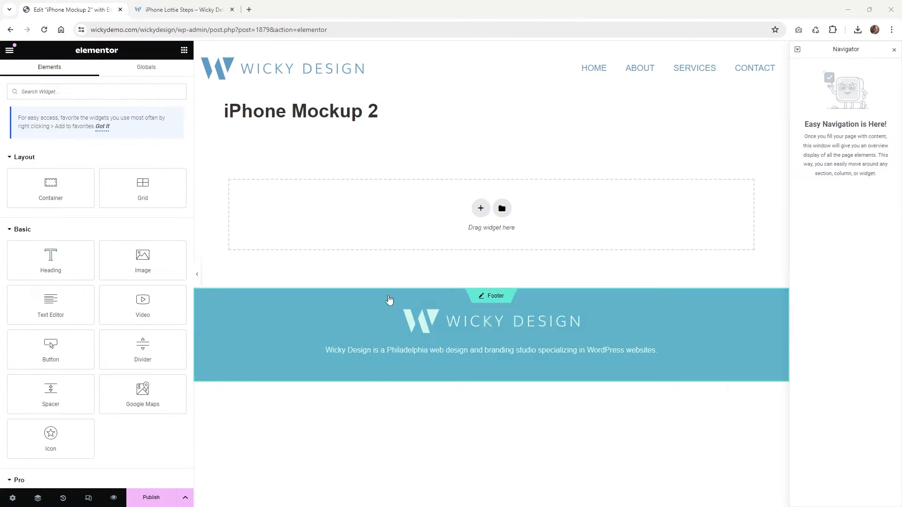
In Elementor, narrow the editing panel of the iPhone Mockup 2 page and set the page layout to Elementor Full Width
drag(195, 221, 172, 221)
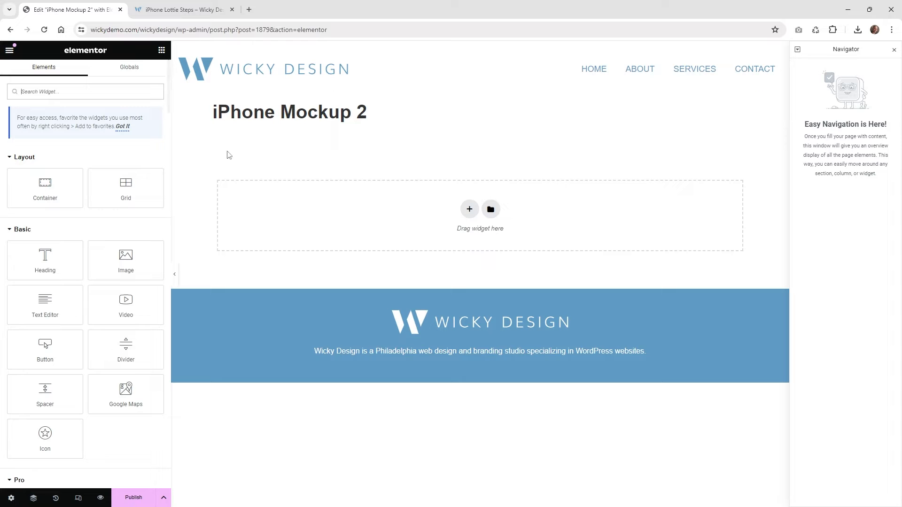
click(11, 498)
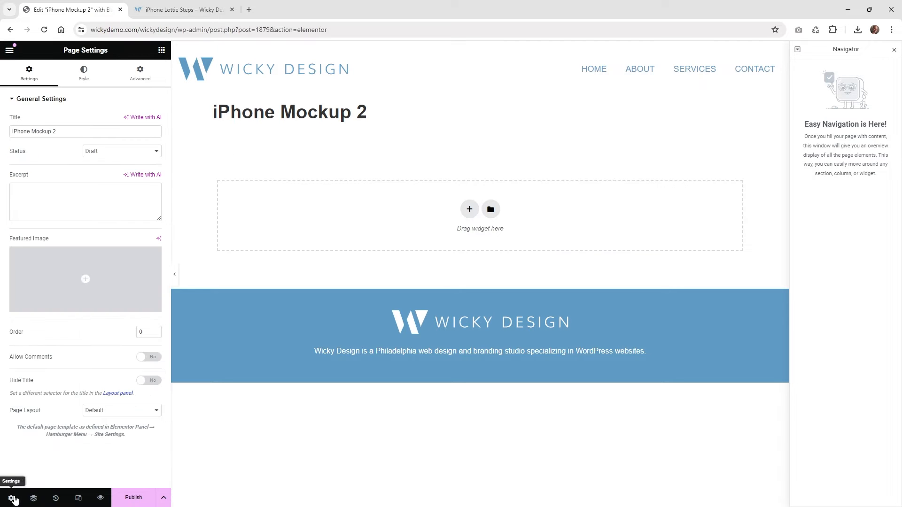
click(96, 411)
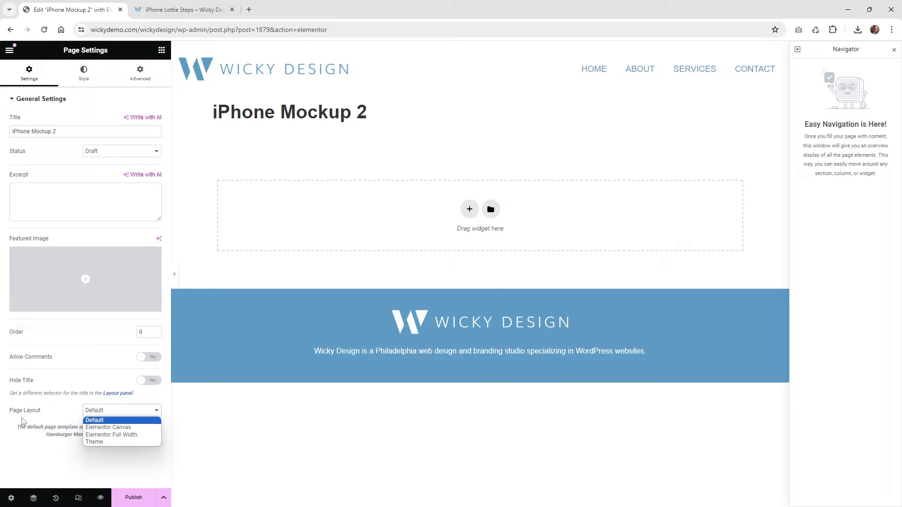
click(94, 436)
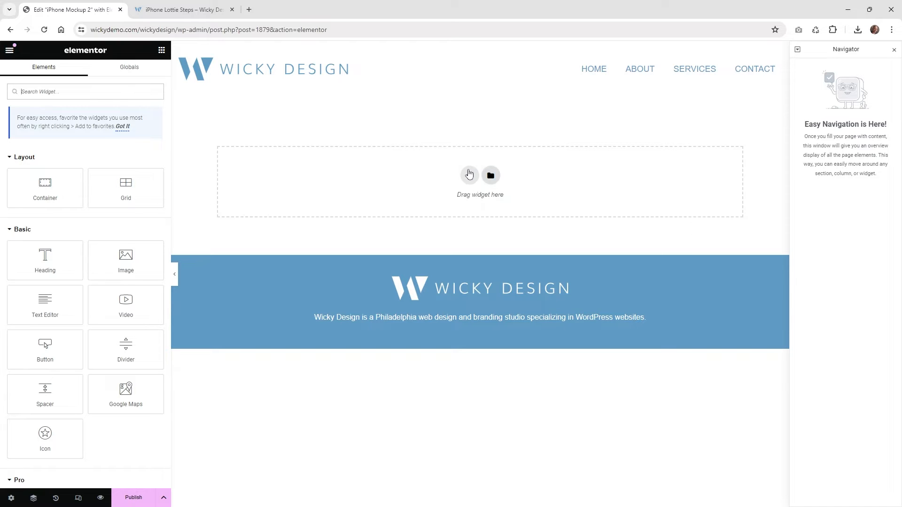
Add a single Flexbox container with a downward column direction to the empty page area
click(469, 176)
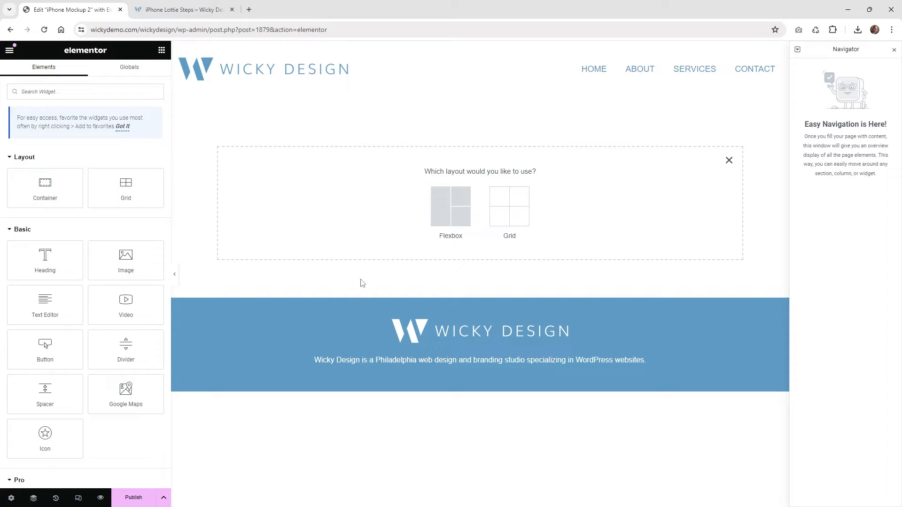
click(451, 209)
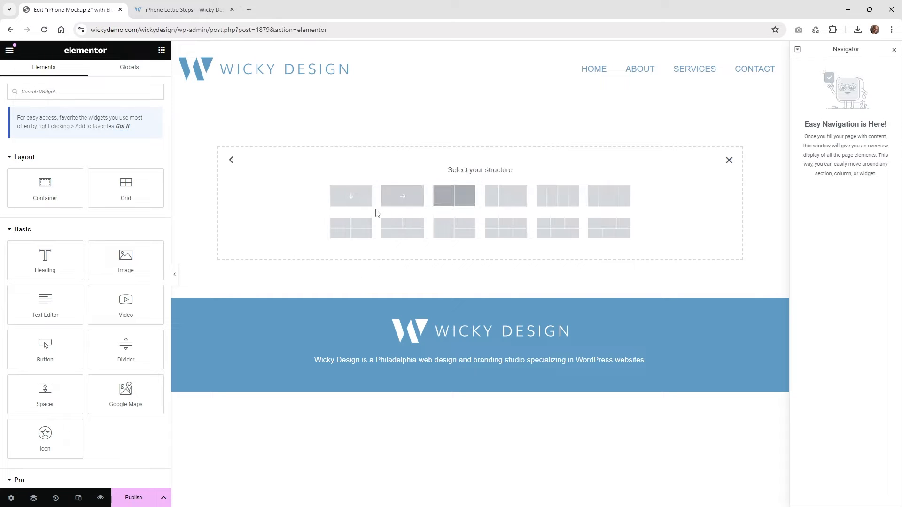
click(348, 204)
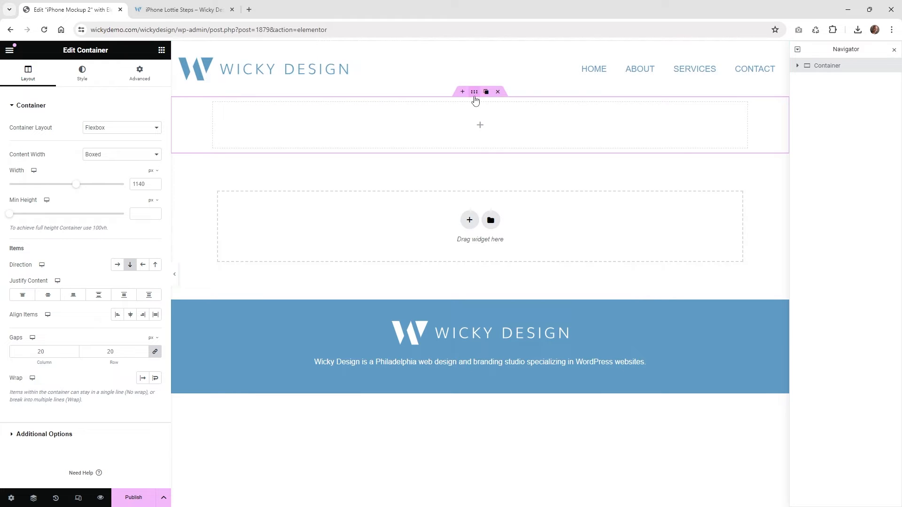
Set the outer container's minimum height to 100 vh
click(151, 201)
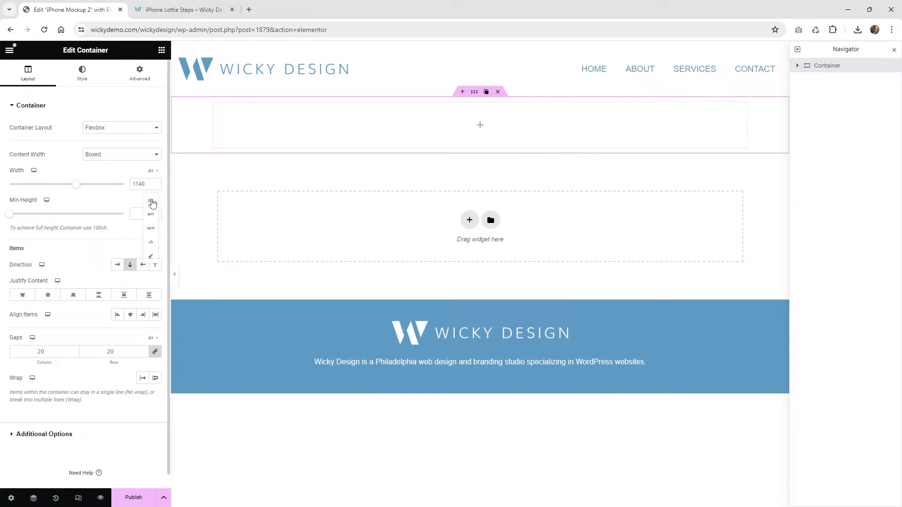
click(154, 244)
drag(9, 215, 127, 229)
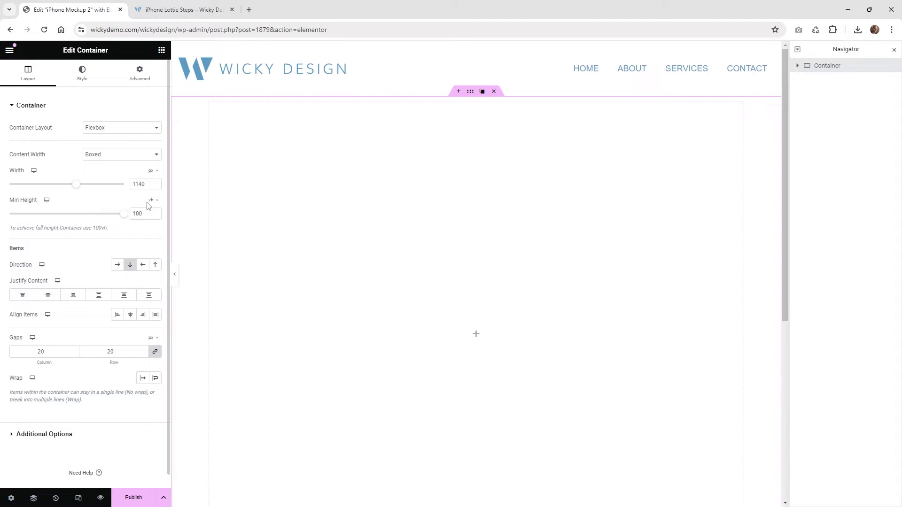
Give the outer container a linear gradient background from the global blue to white (#FFFFFF)
click(82, 73)
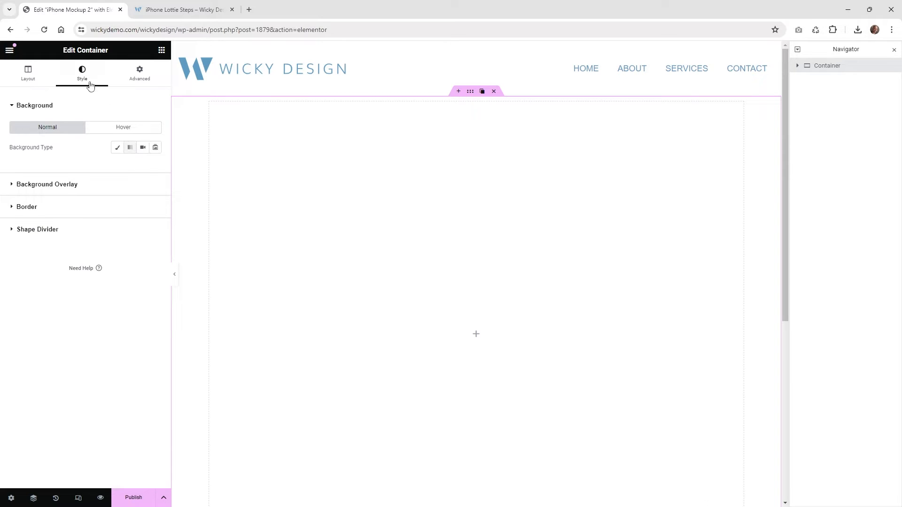
click(130, 148)
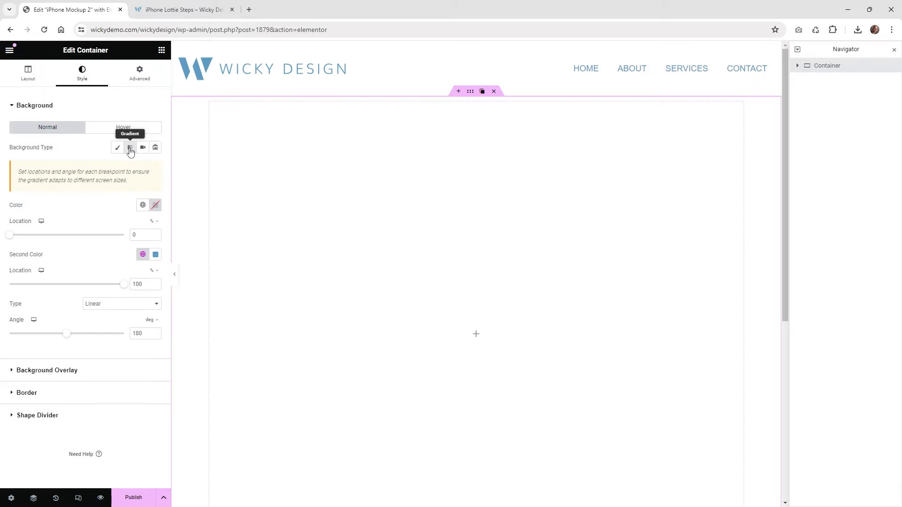
click(143, 205)
click(113, 246)
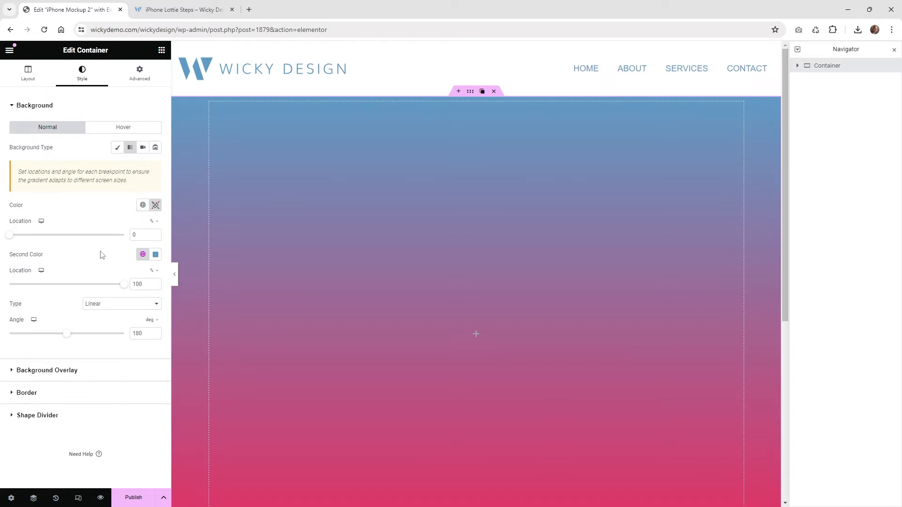
click(156, 255)
drag(125, 300, 92, 298)
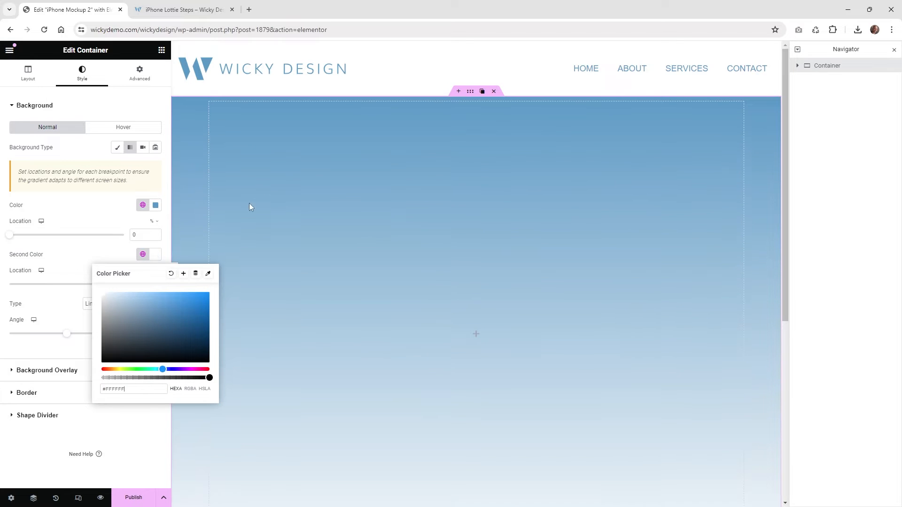
drag(784, 124, 816, 124)
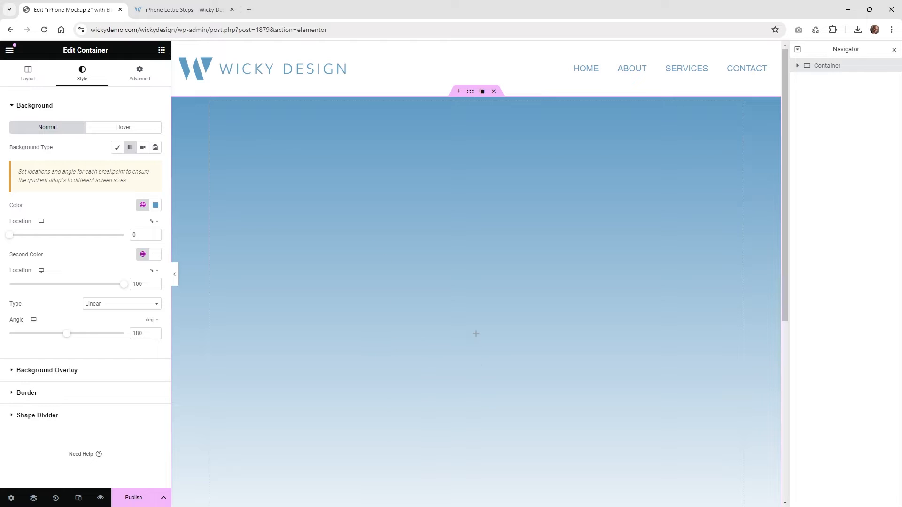
Compare the container being built with the finished iPhone Lottie Steps page
click(184, 9)
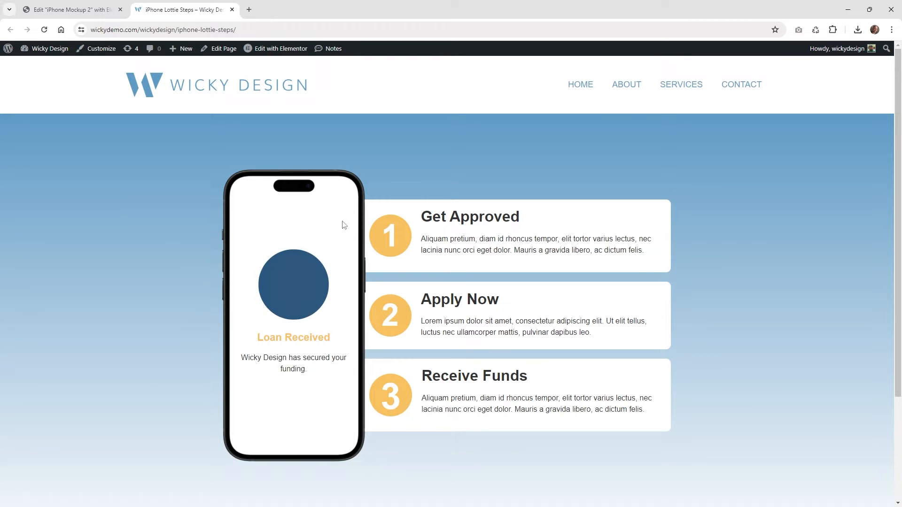
click(81, 6)
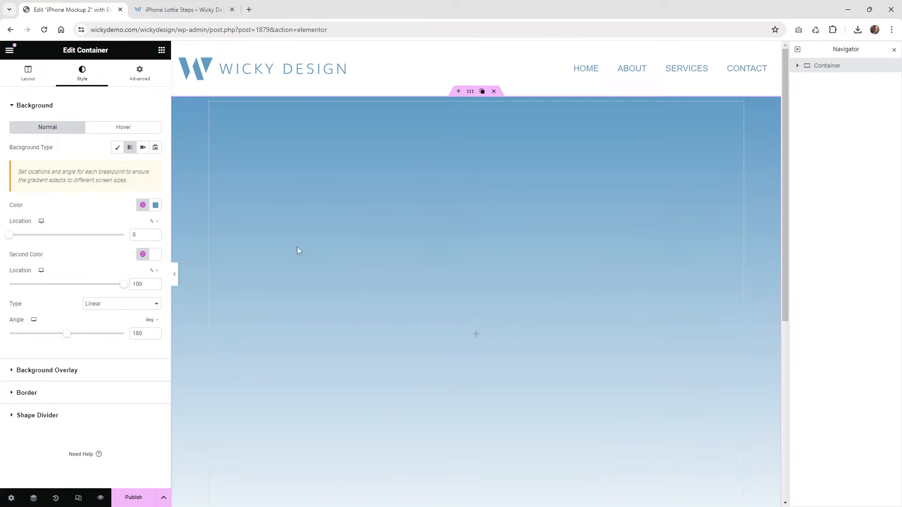
click(181, 9)
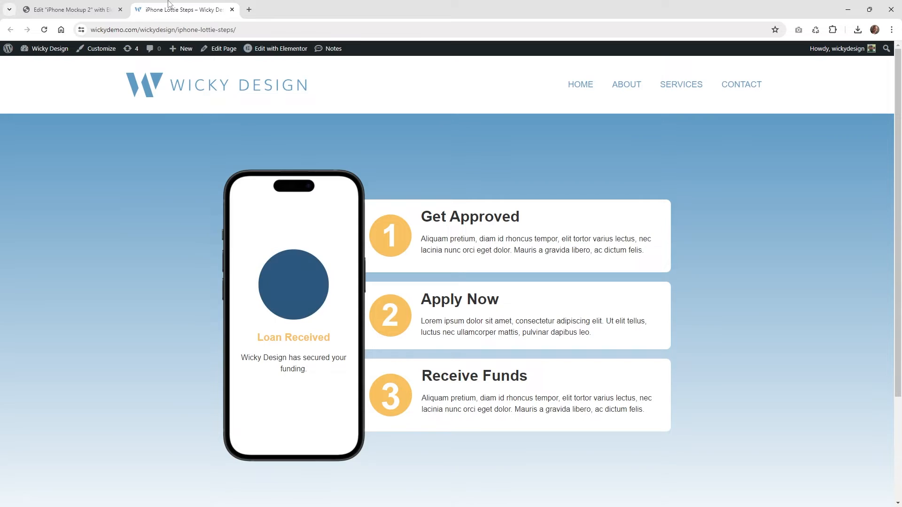
click(70, 9)
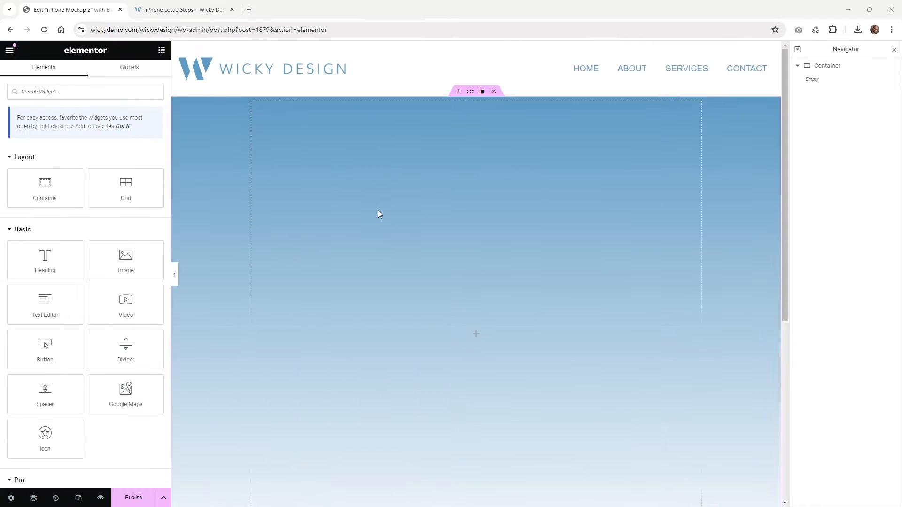
Keep the outer container's content width Boxed, and set its items to a vertical column with centered justification
click(826, 67)
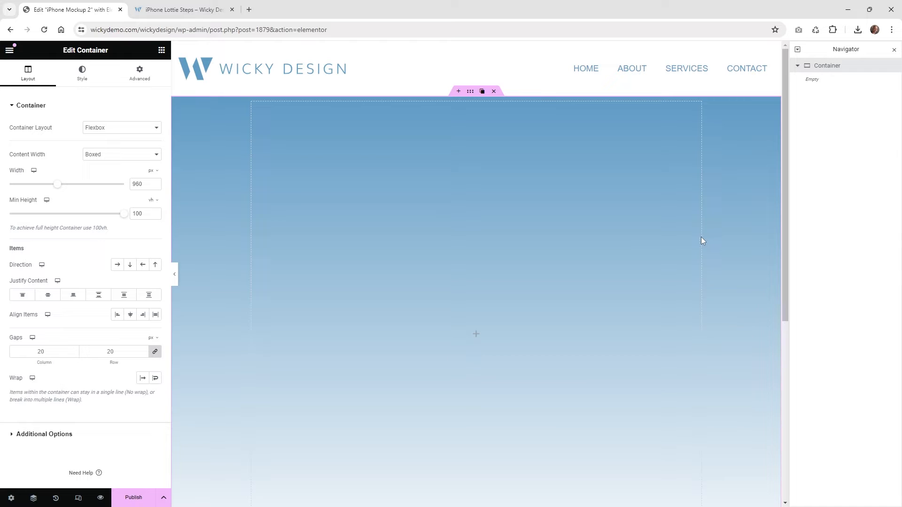
click(114, 157)
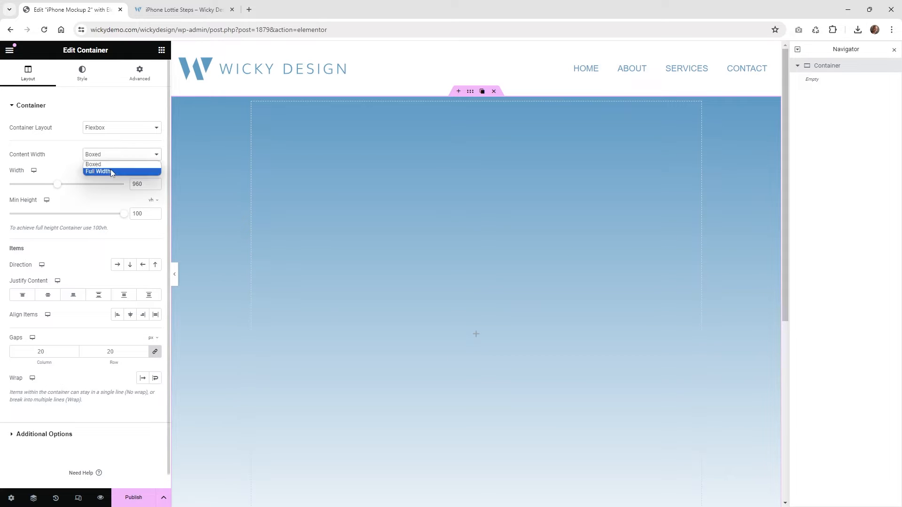
click(111, 170)
click(108, 159)
click(108, 164)
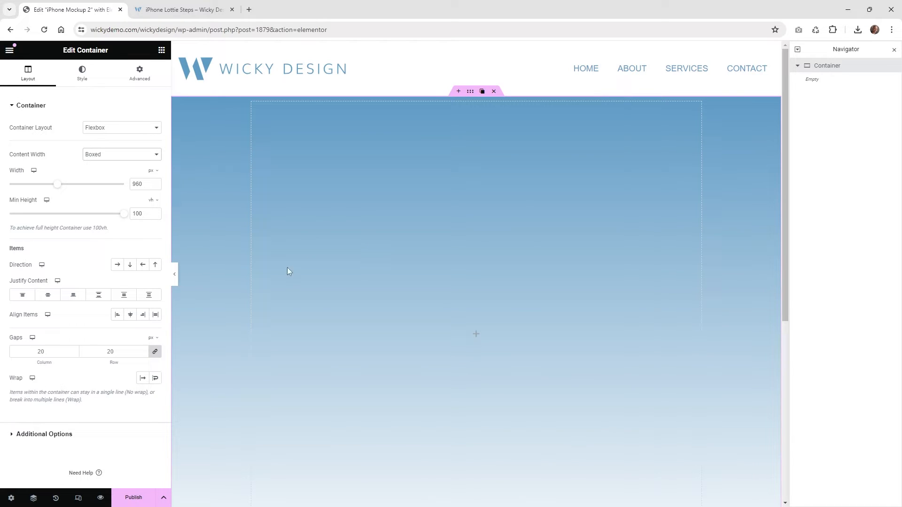
click(131, 265)
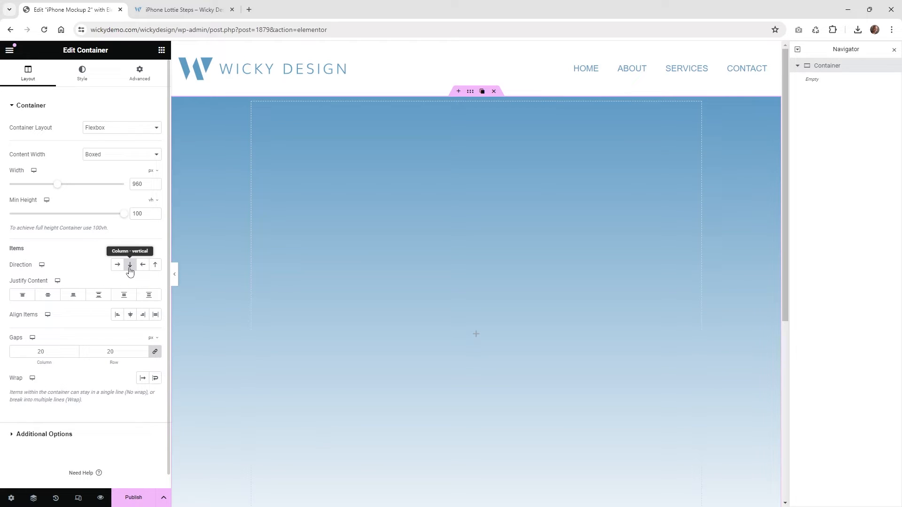
click(47, 299)
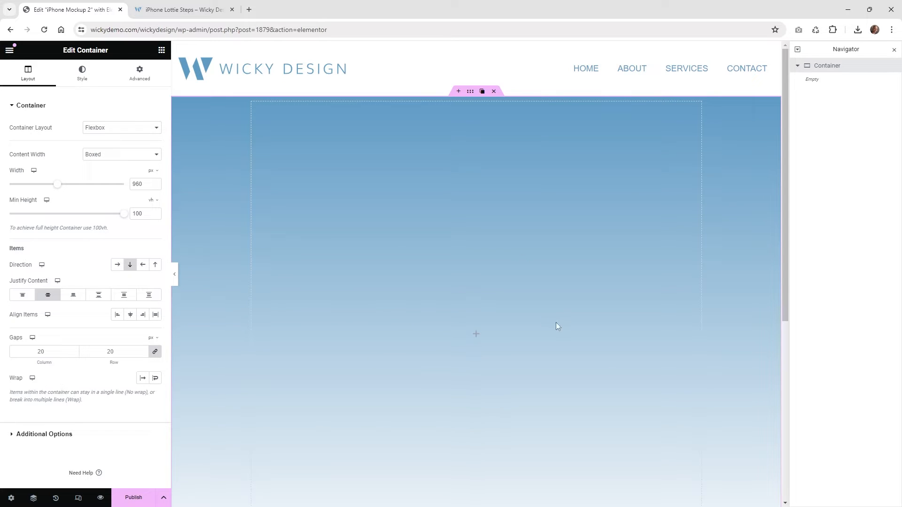
Add a nested container inside the outer container and rename it iphone
click(161, 50)
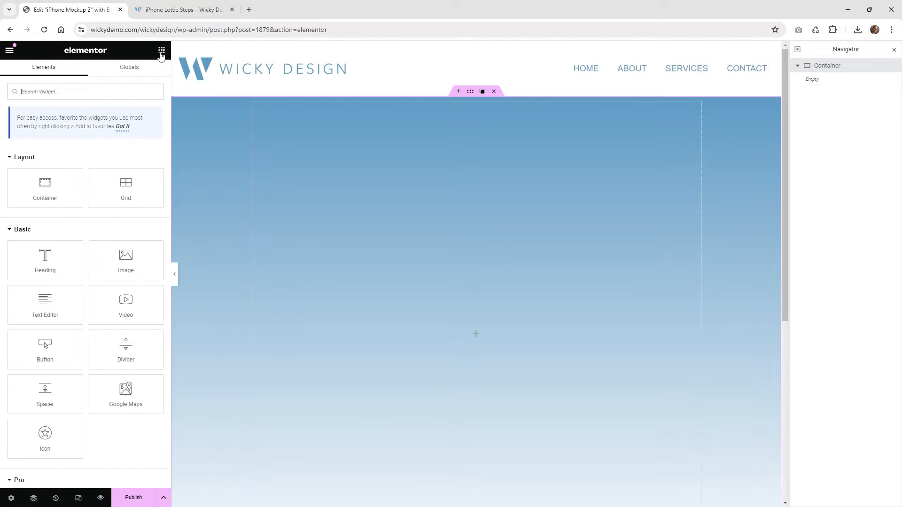
drag(42, 184, 425, 312)
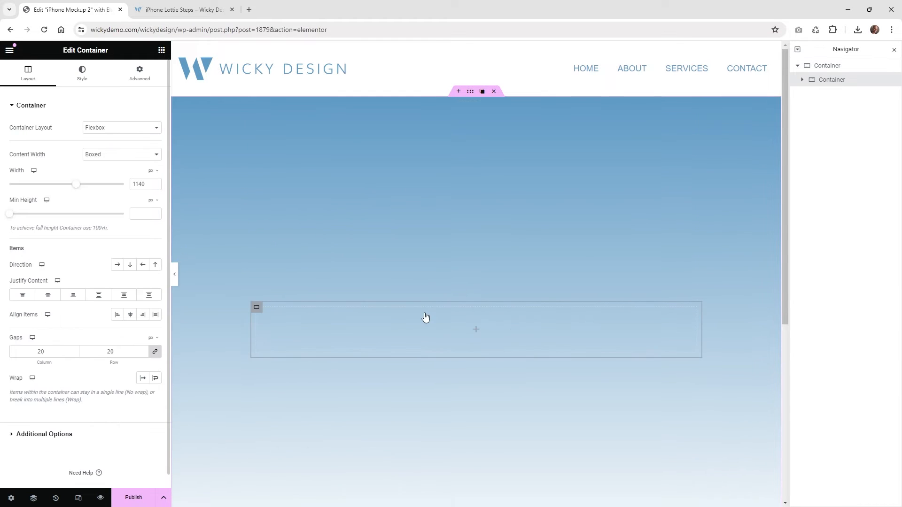
scroll(445, 310, down, 1)
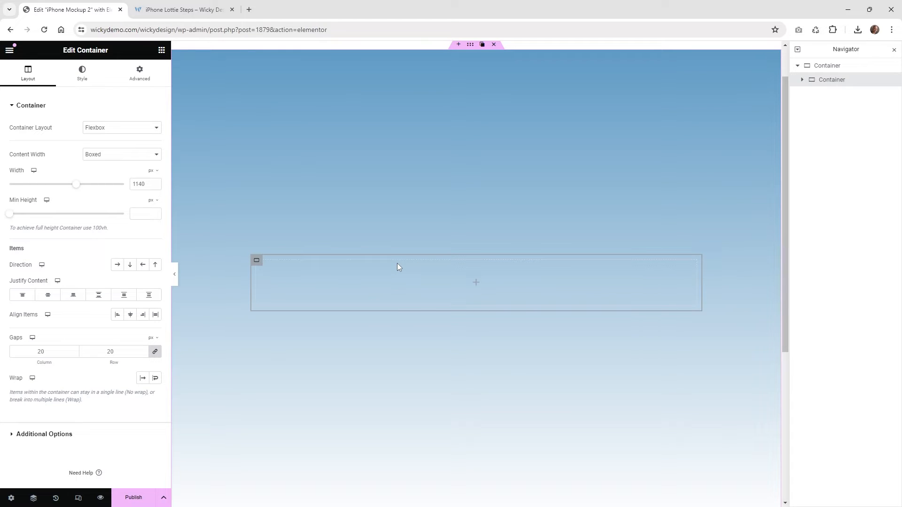
double_click(831, 81)
text(iphone)
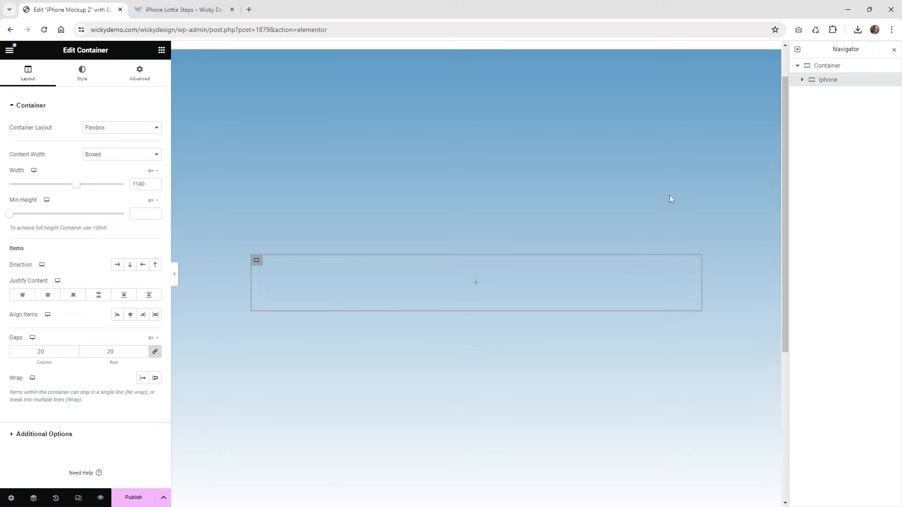
Set the iphone container's content width to Full Width and its width to 32%
click(110, 157)
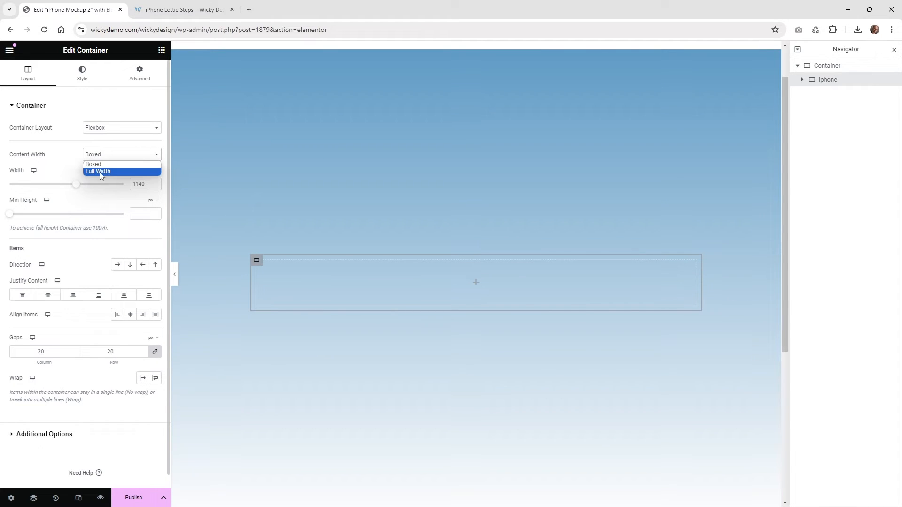
click(106, 171)
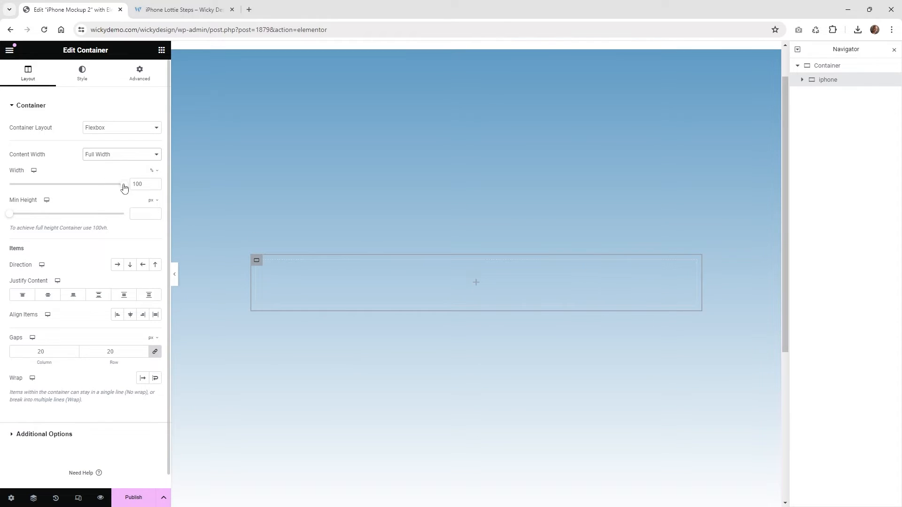
mouse_move(124, 184)
mouse_down()
mouse_move(53, 188)
mouse_move(128, 186)
mouse_up()
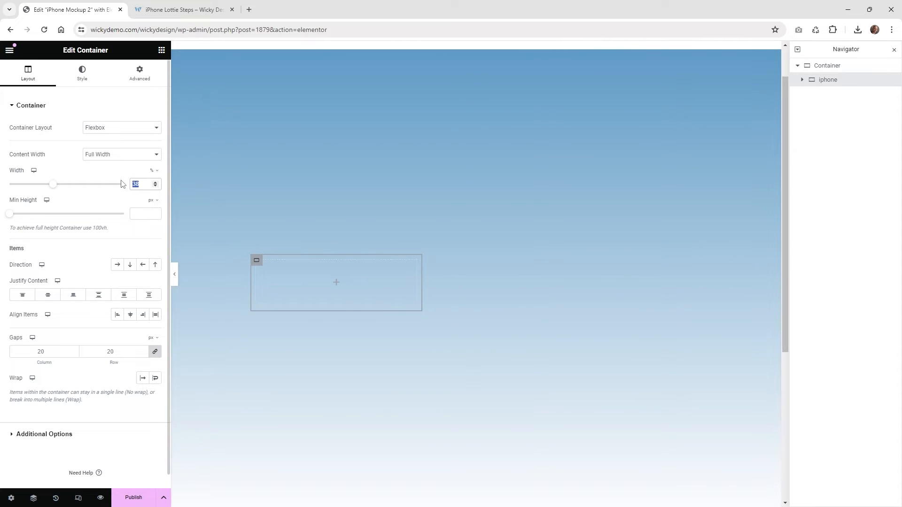
text(32)
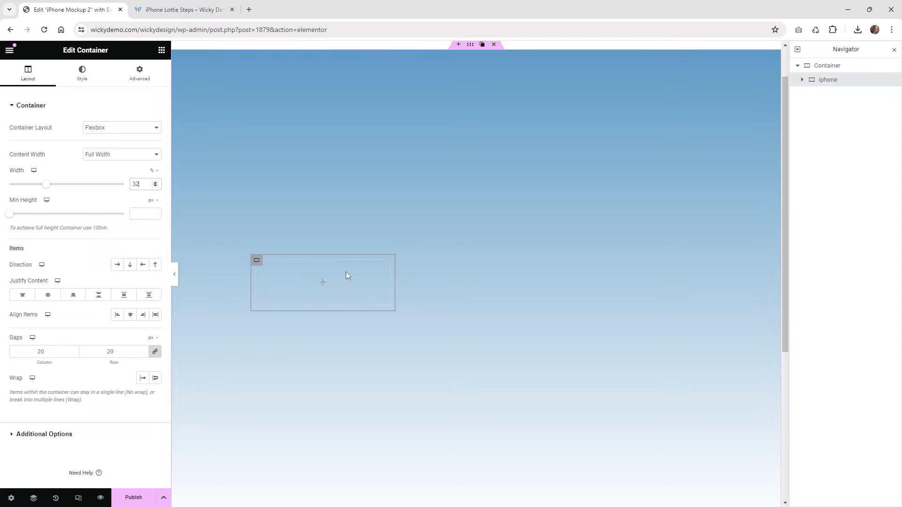
scroll(385, 287, down, 1)
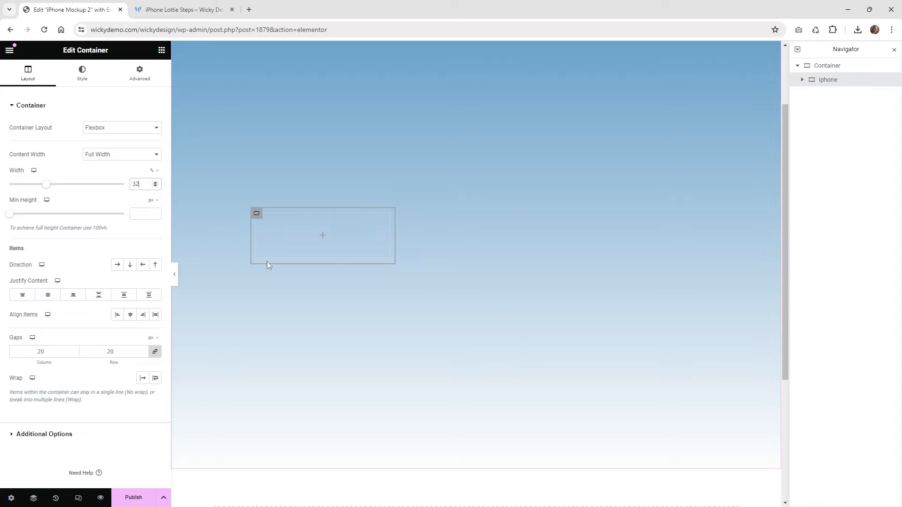
Set the iphone container's items to a vertically centered column and its padding to 0 on all sides
click(131, 268)
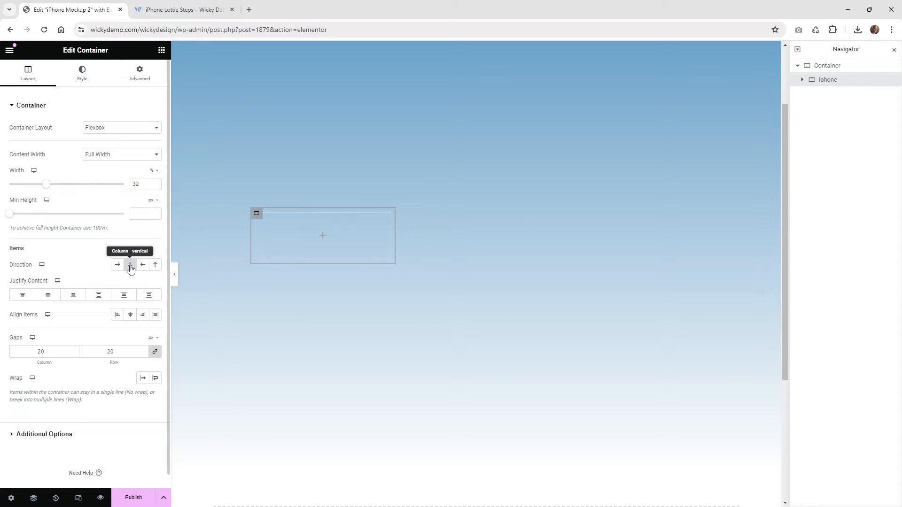
click(49, 298)
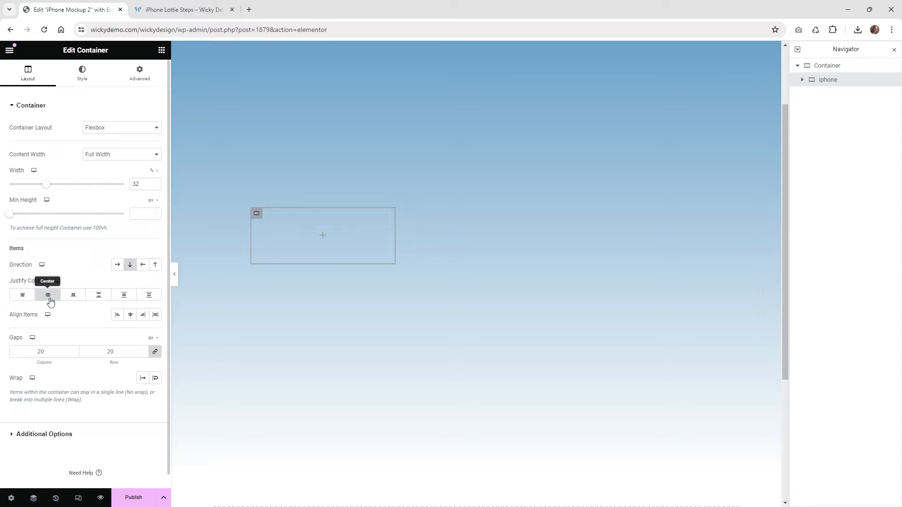
click(141, 77)
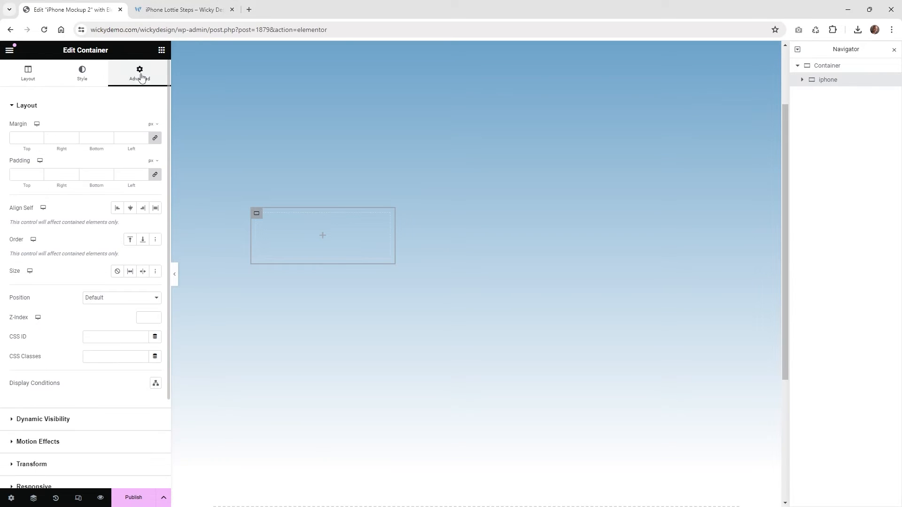
click(22, 174)
text(0)
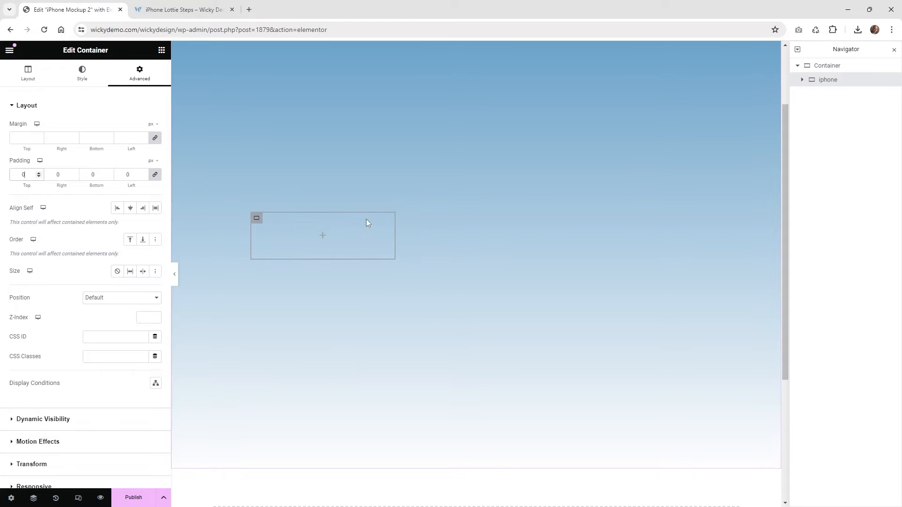
Set the iphone container's minimum height to 800 px
click(309, 234)
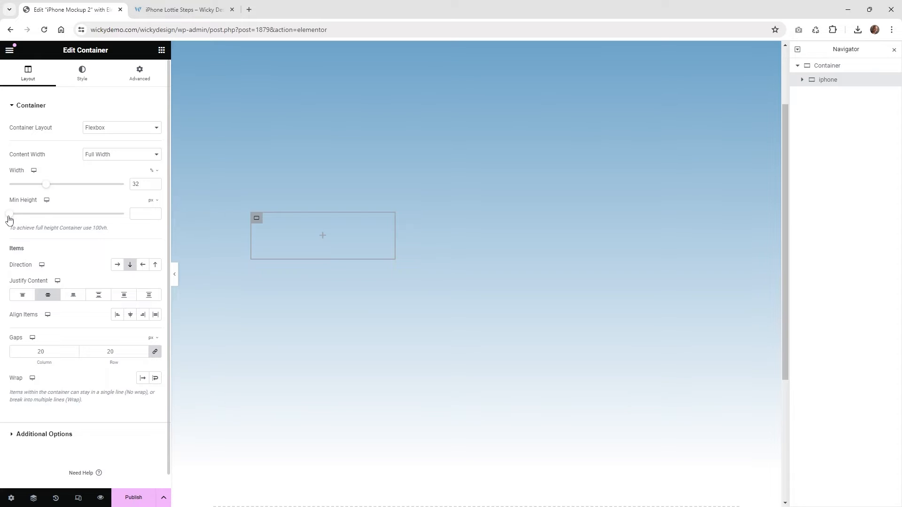
drag(9, 215, 54, 221)
double_click(150, 213)
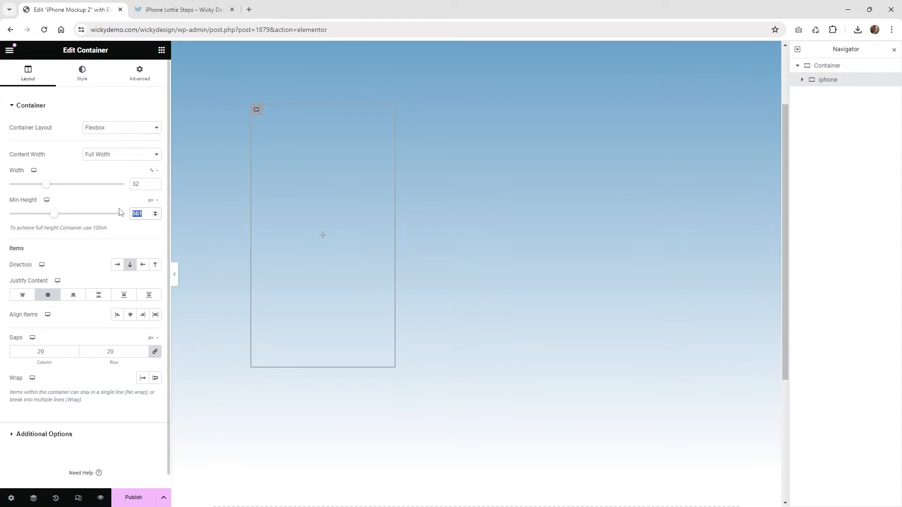
text(800)
scroll(462, 337, up, 1)
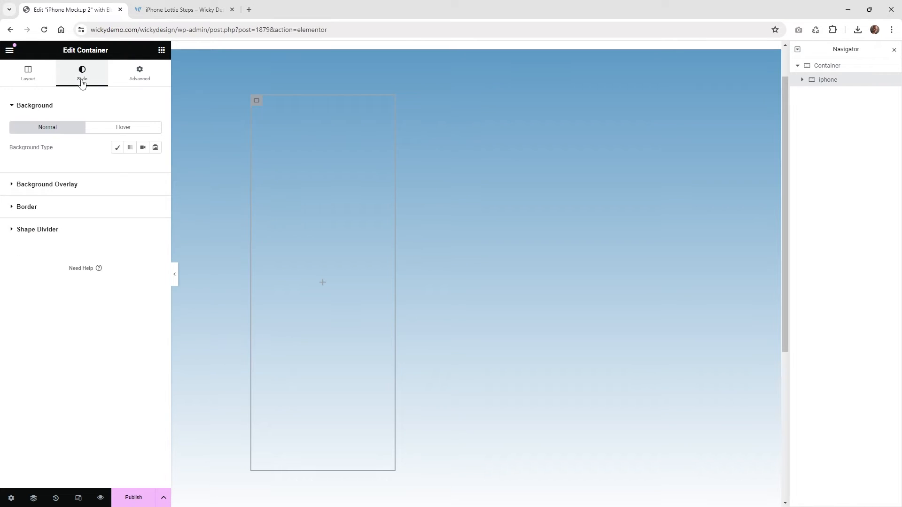
Give the iphone container a classic background using the iPhone mockup image from the media library
click(117, 149)
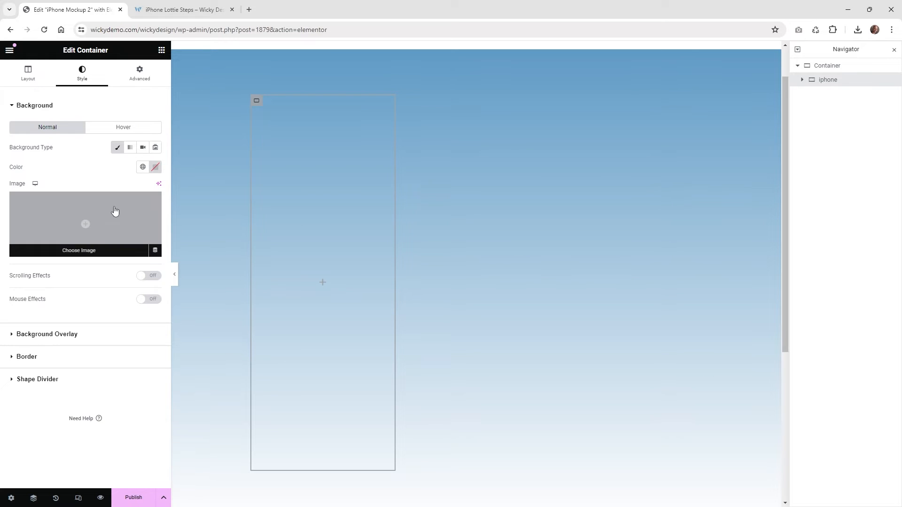
click(116, 210)
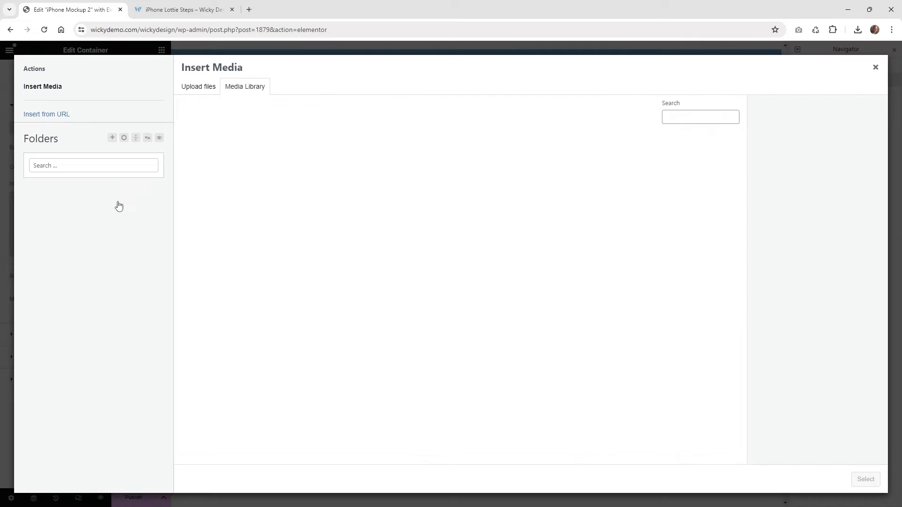
click(288, 173)
click(856, 484)
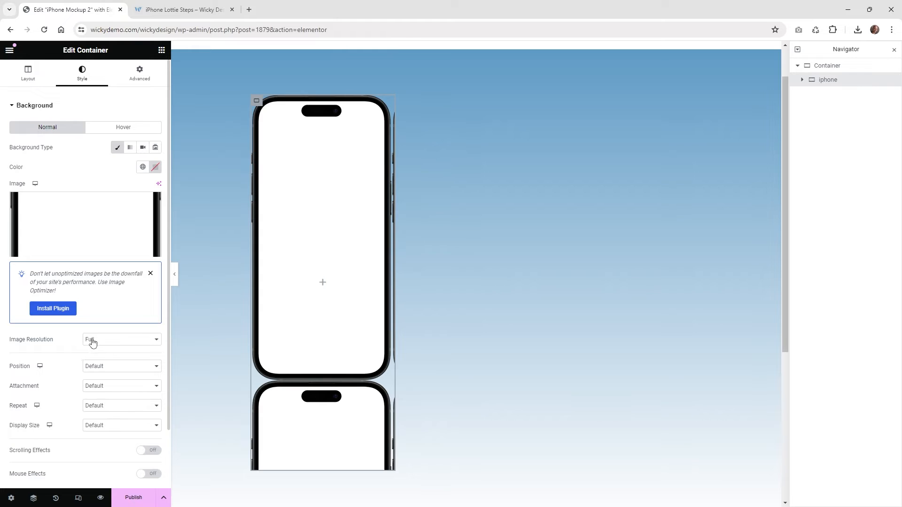
Set the iphone container's background image to Center Center position, No-repeat, and Contain display size
scroll(86, 355, down, 1)
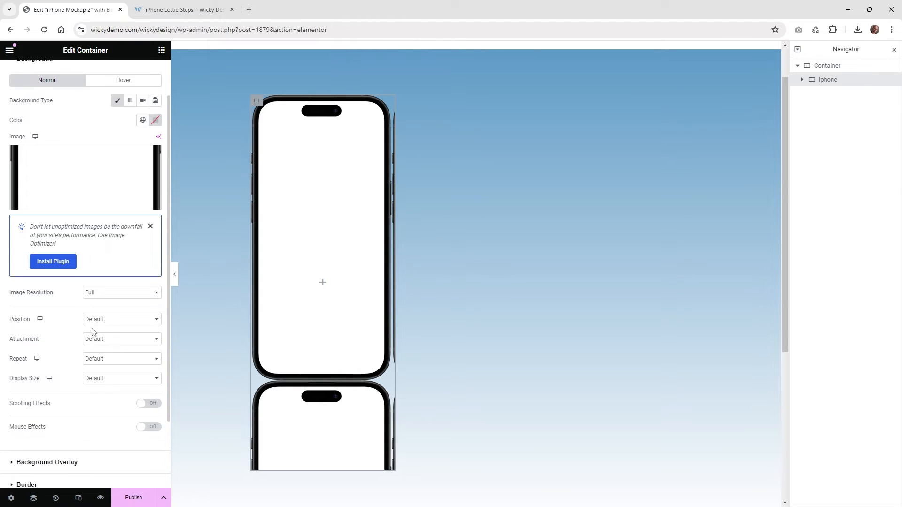
click(106, 322)
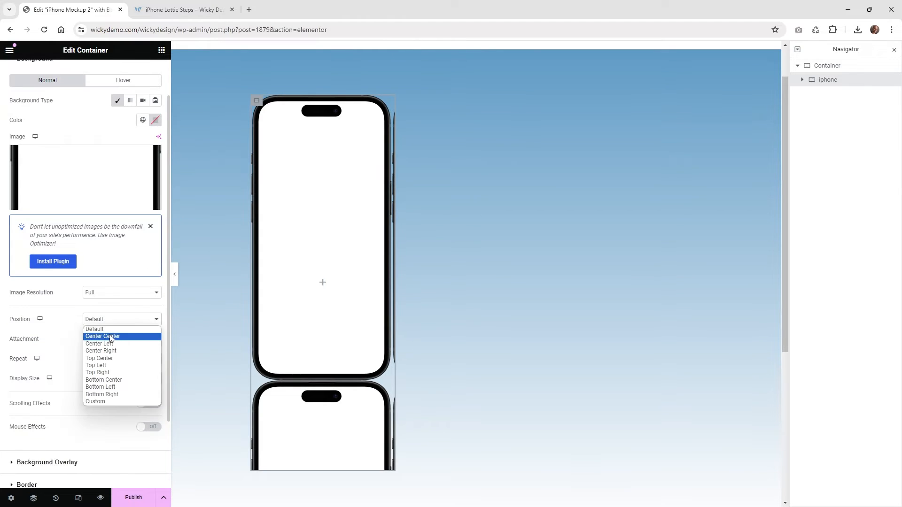
click(111, 337)
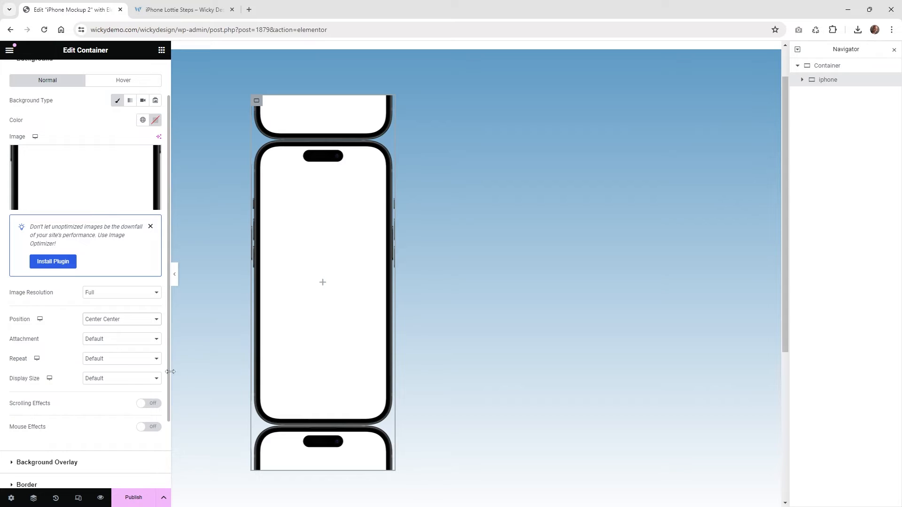
click(123, 360)
click(115, 373)
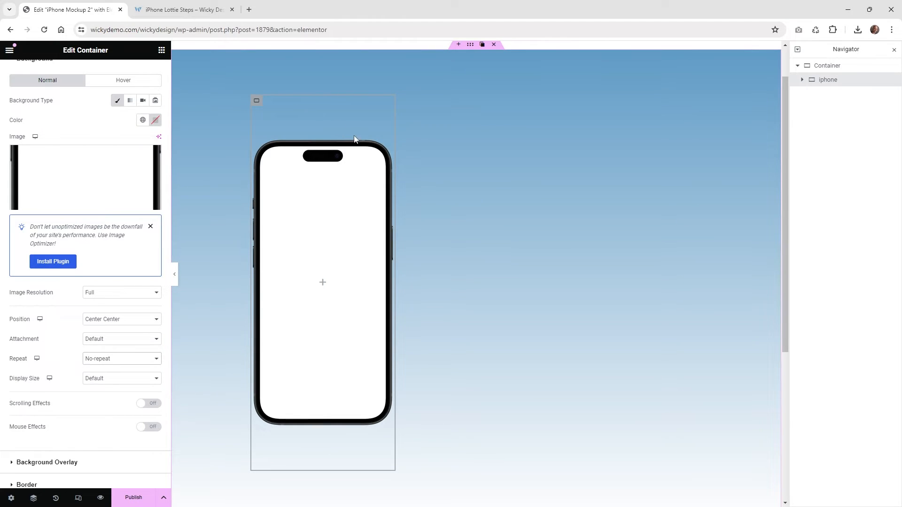
click(134, 379)
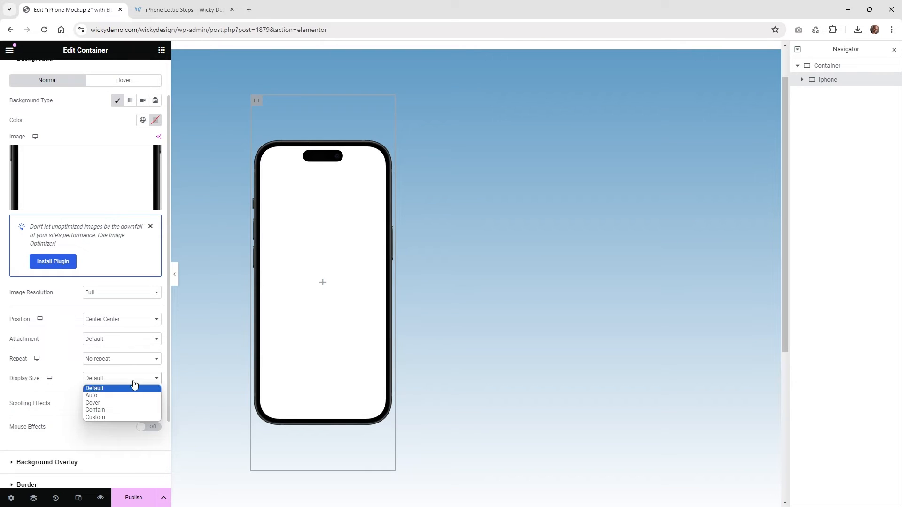
click(112, 410)
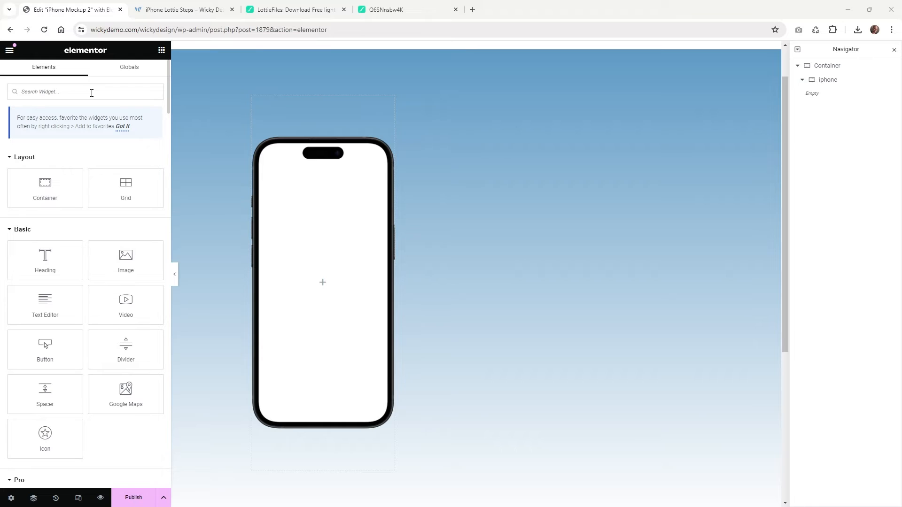
Add a Lottie widget inside the iphone container using the Q6SNnsbw4K.json media file
click(92, 92)
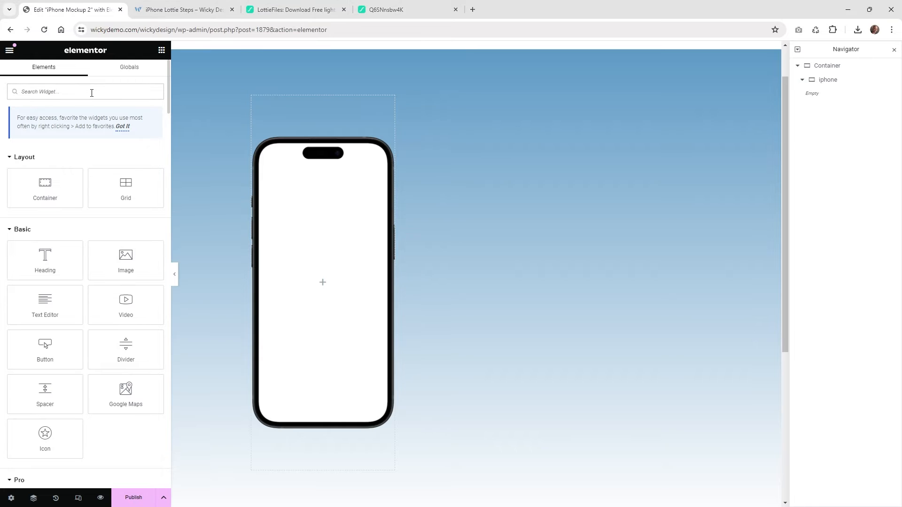
text(lott)
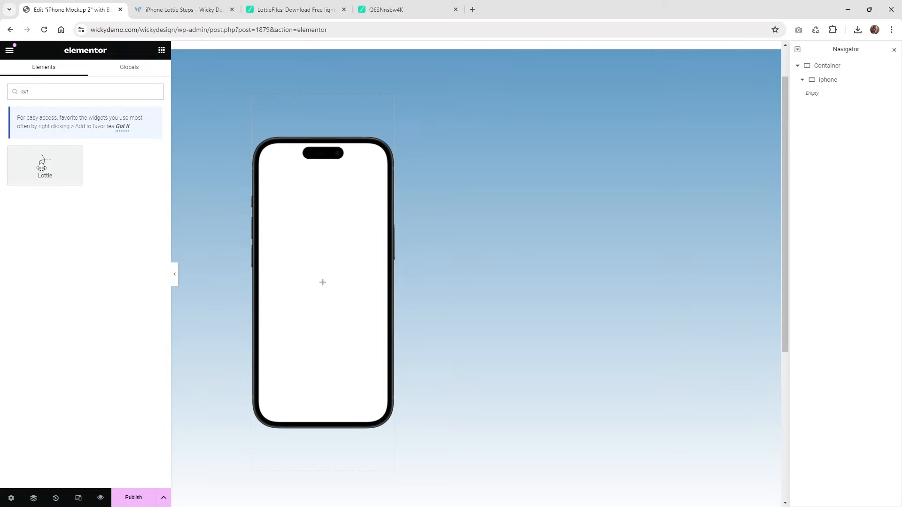
drag(54, 167, 336, 271)
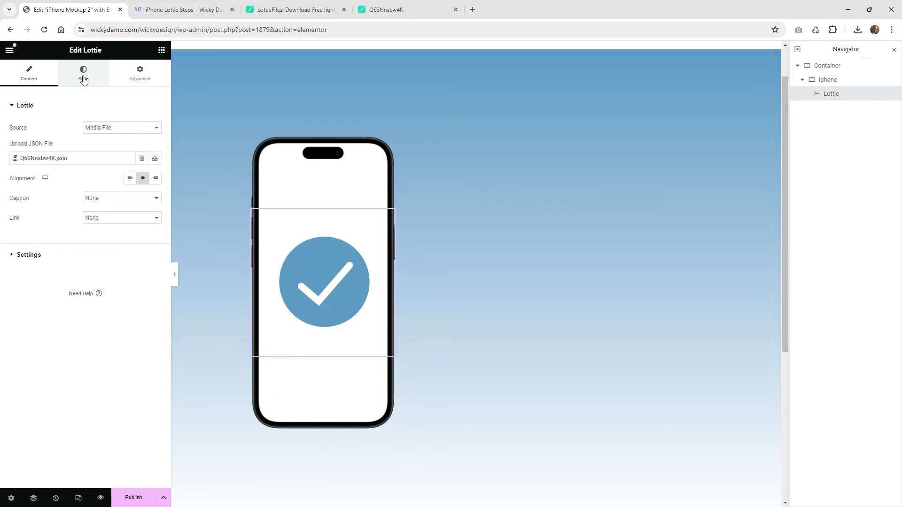
Make the Lottie animation loop at a reduced play speed and set its width to 57%
click(29, 255)
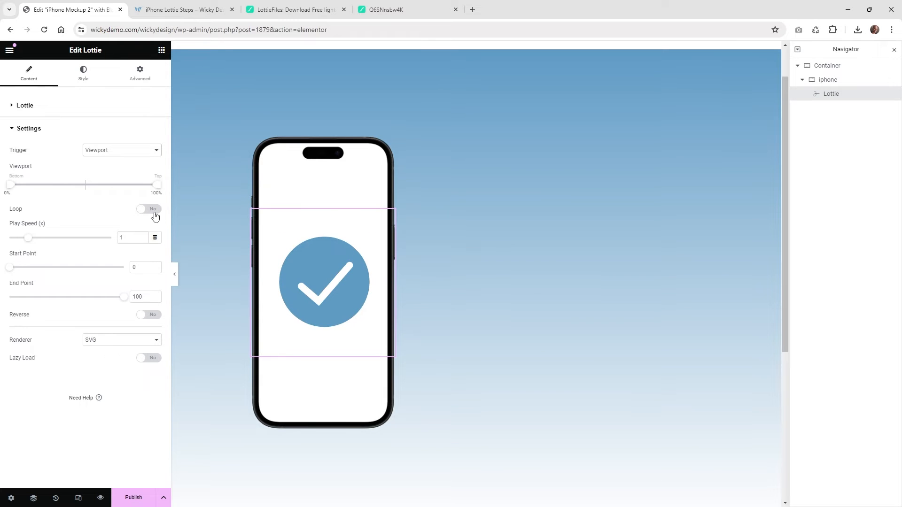
click(154, 213)
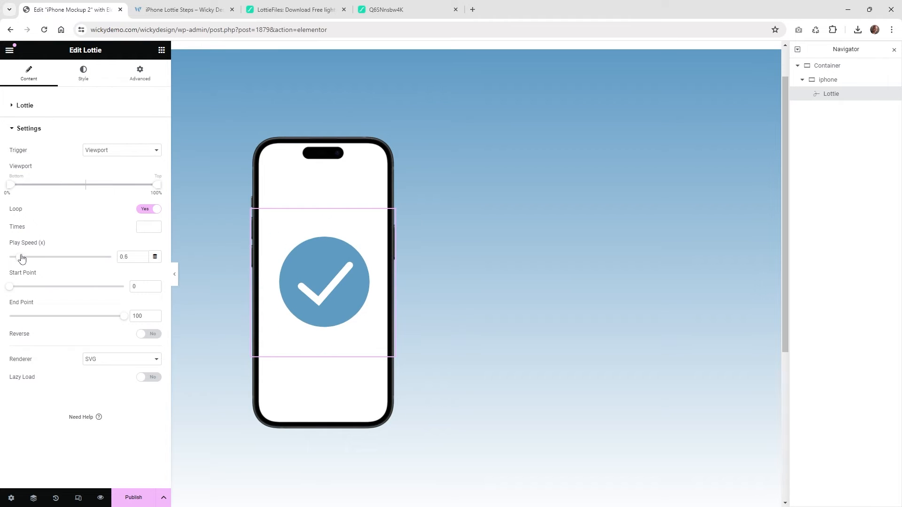
drag(21, 258, 19, 258)
click(84, 75)
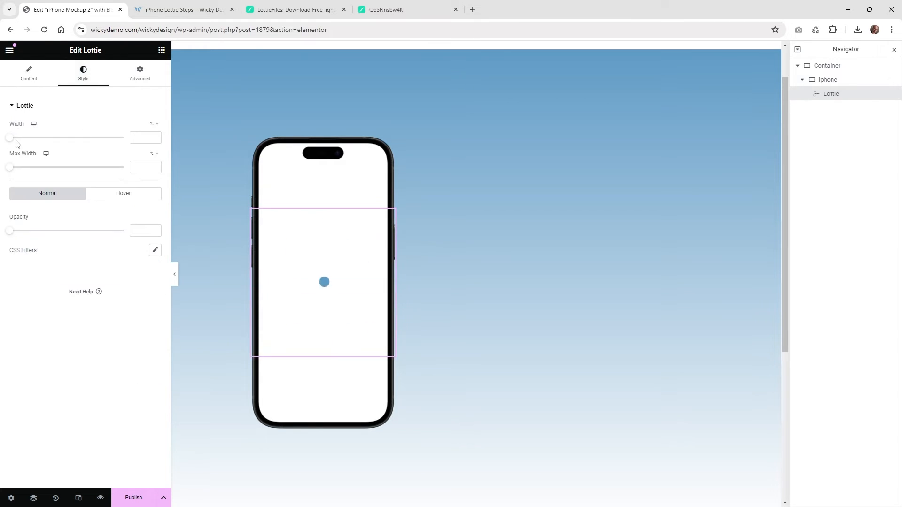
drag(8, 139, 73, 150)
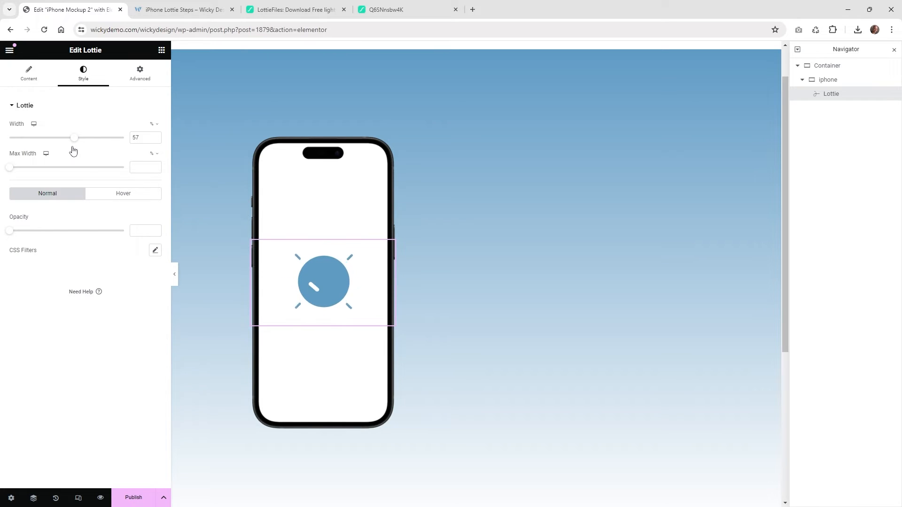
Add a heading below the Lottie with the HTML tag p and the title "Loan Received"
click(162, 51)
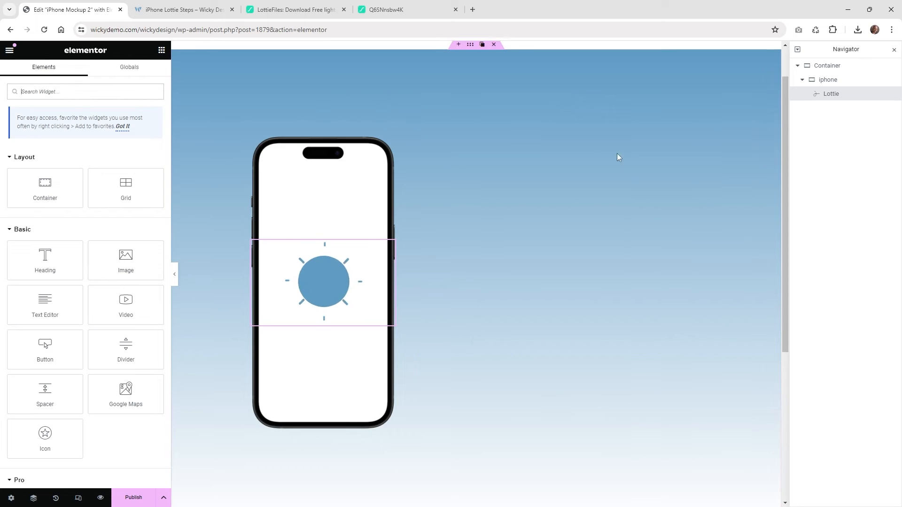
drag(45, 258, 332, 324)
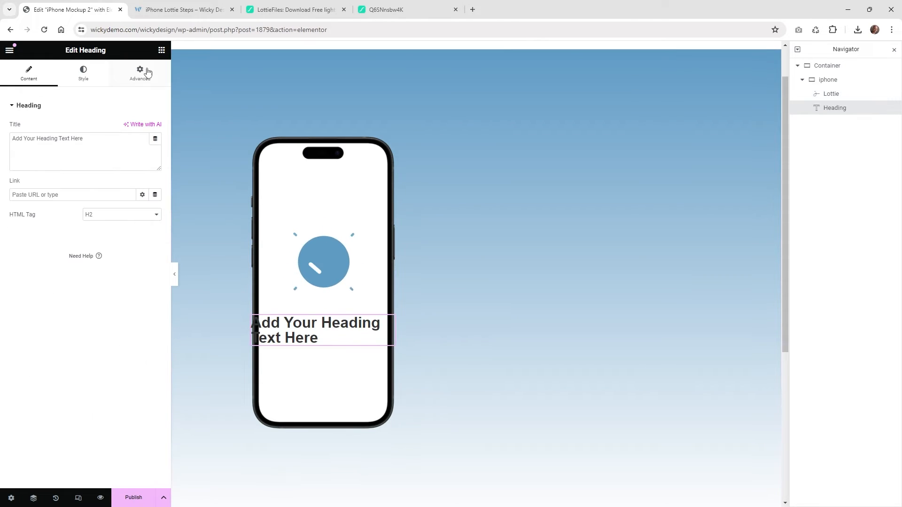
click(112, 217)
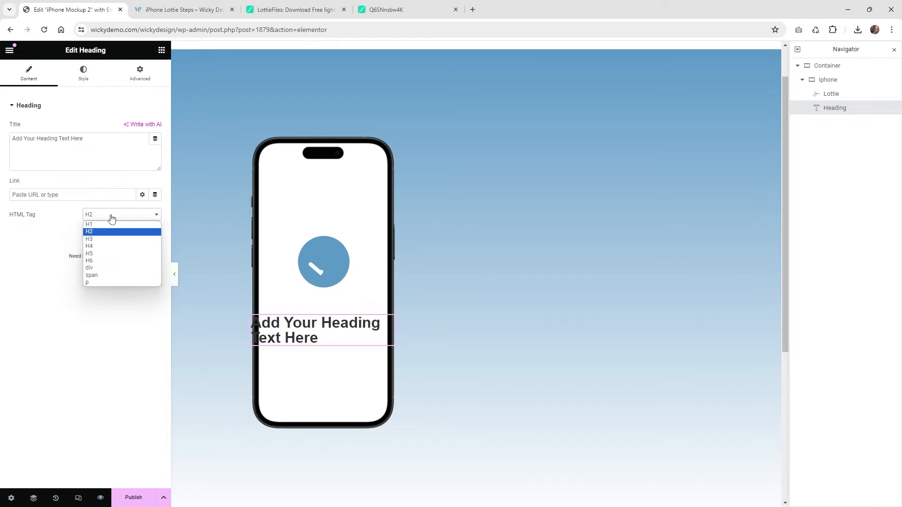
click(100, 283)
key(ctrl+a)
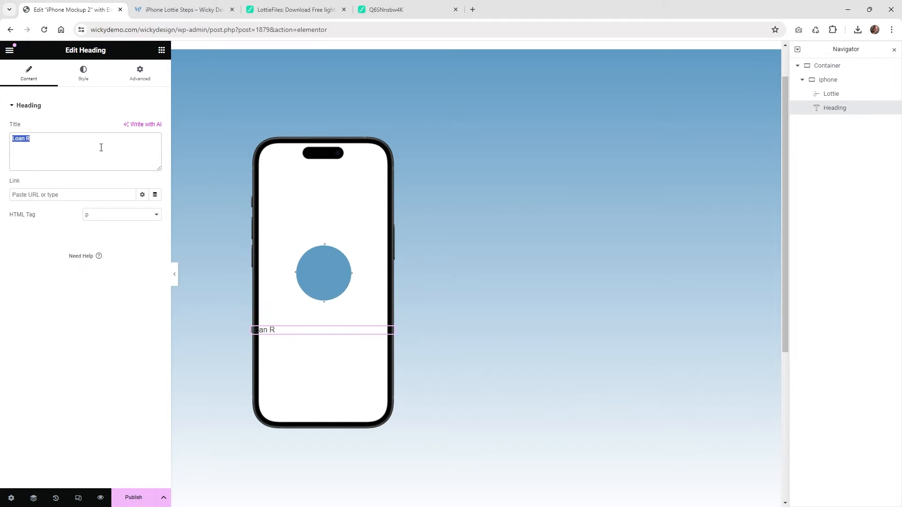
key(BackSpace)
text(Loan)
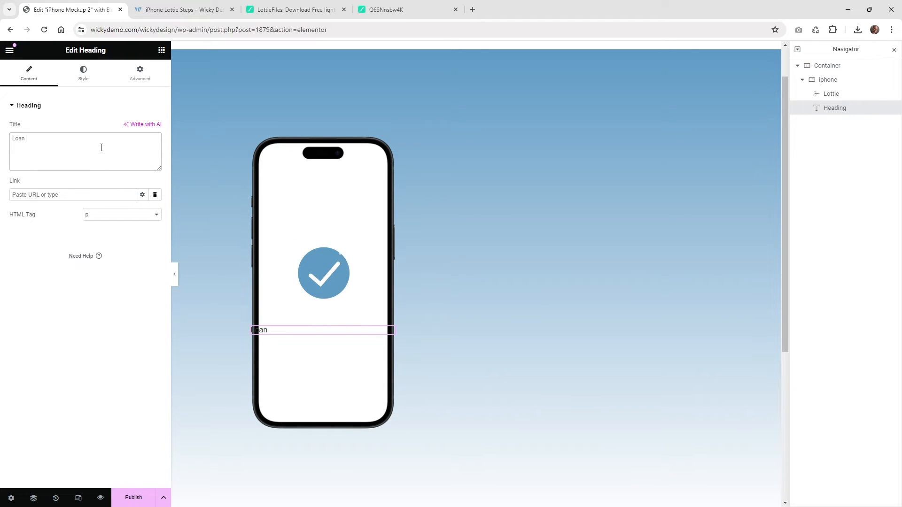
text( Received)
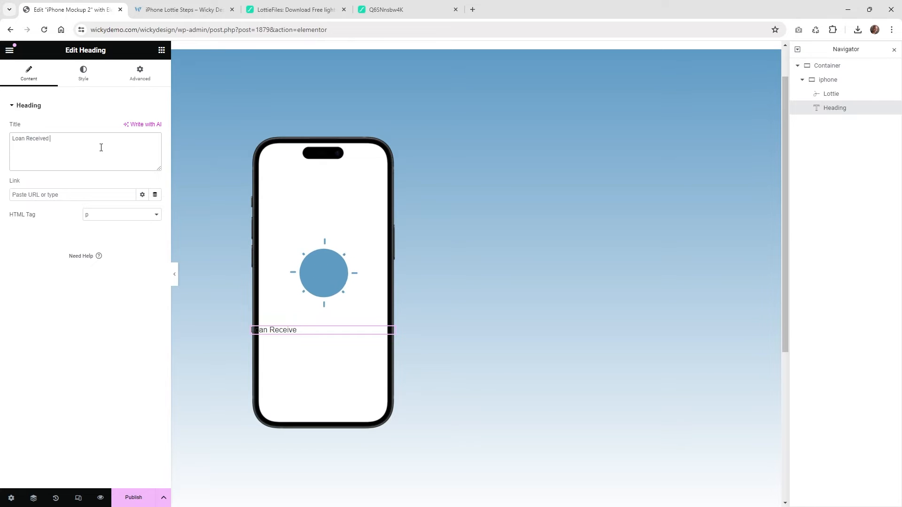
Apply the yellow-orange global color to the "Loan Received" heading text
click(86, 74)
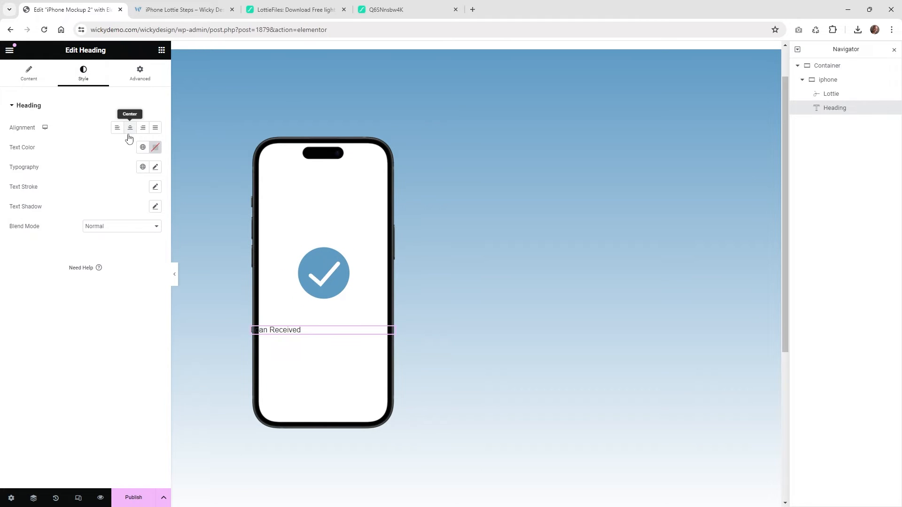
click(144, 170)
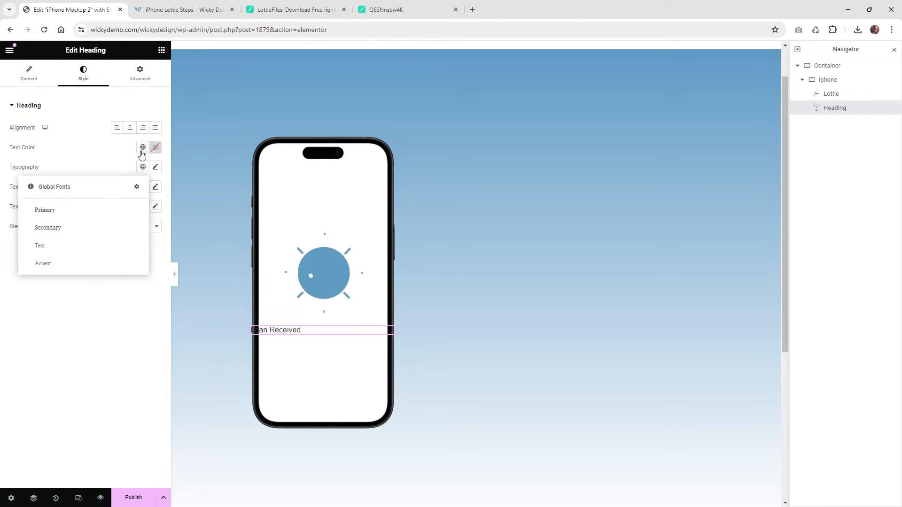
click(142, 148)
click(70, 250)
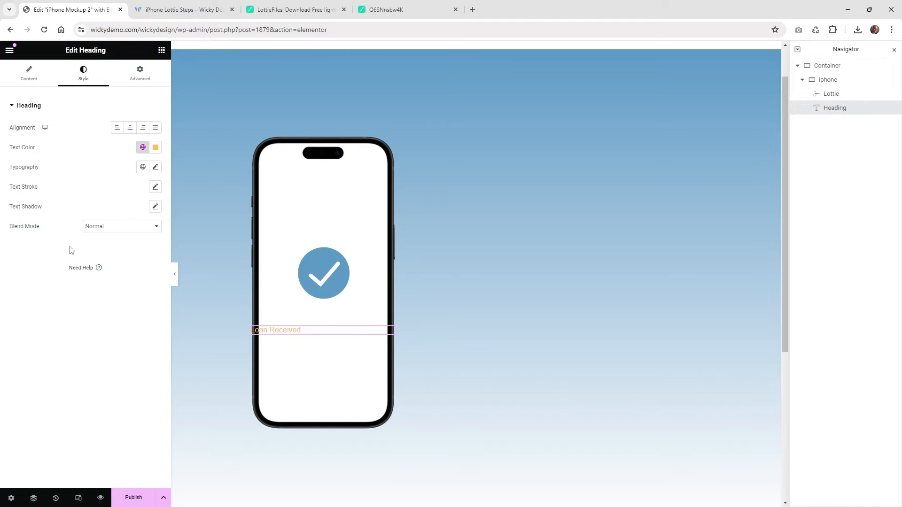
Set the heading's typography to weight 700 (Bold) and size 27 px, and center-align it
click(157, 168)
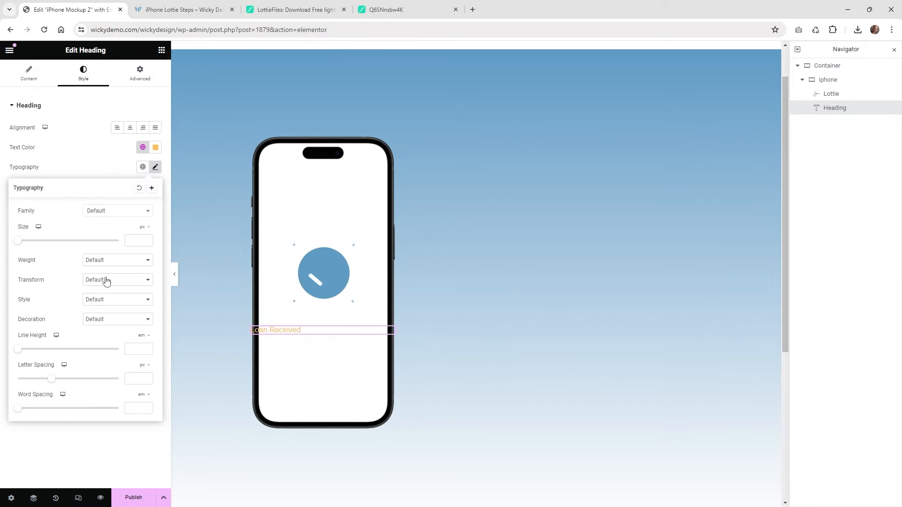
click(110, 260)
click(111, 312)
drag(20, 245, 30, 249)
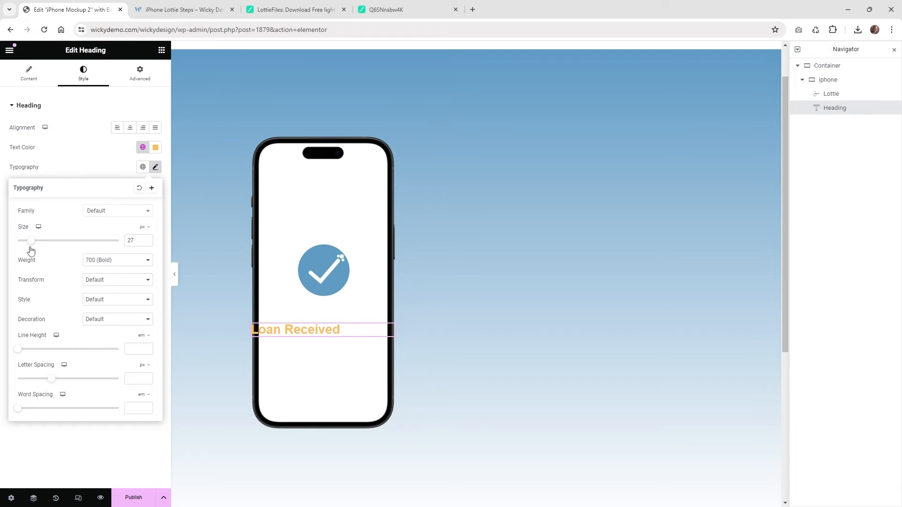
click(130, 127)
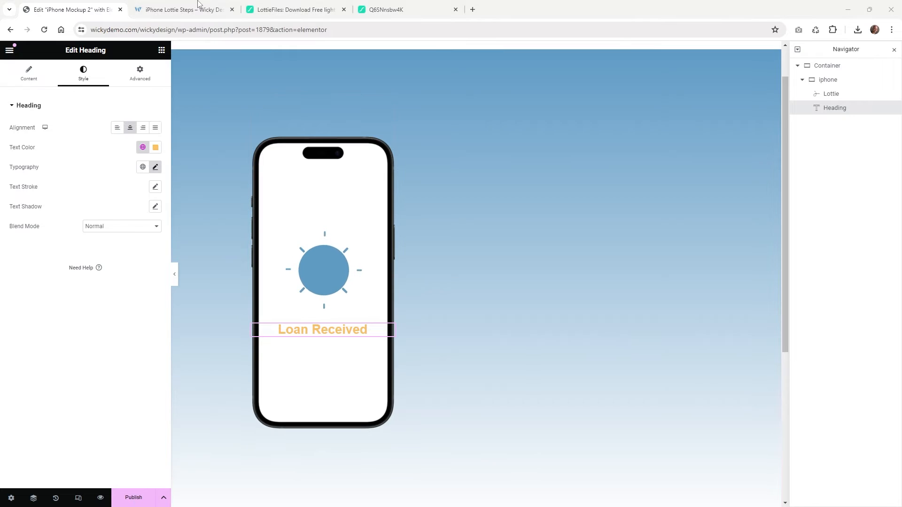
Add a text editor widget below the heading containing "Wicky Design has secured your funding."
click(161, 50)
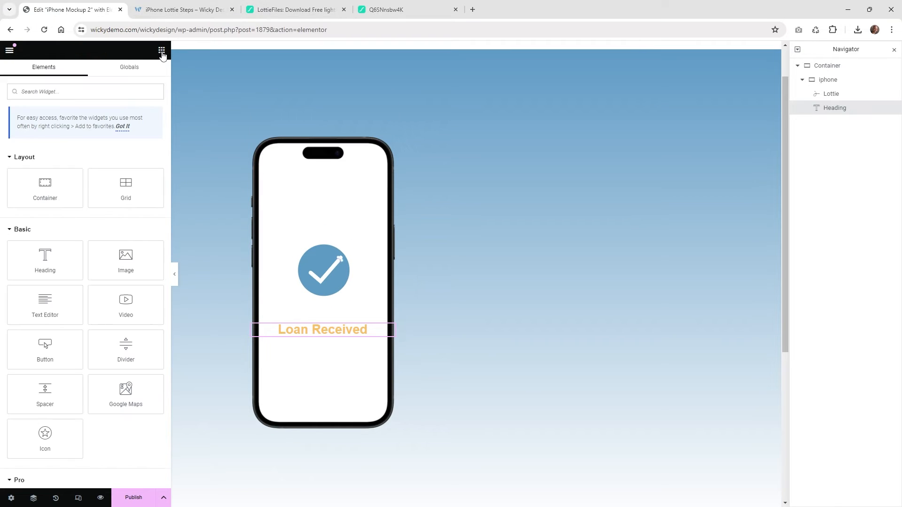
click(53, 92)
text(text)
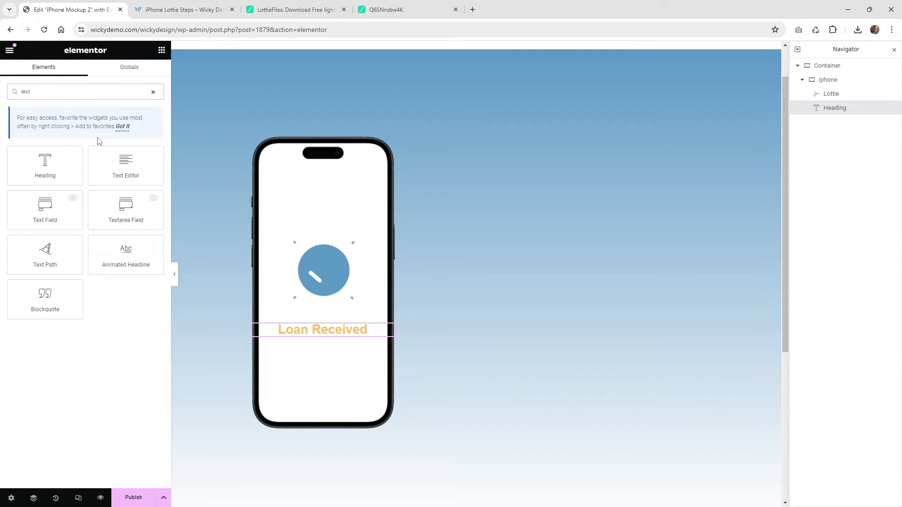
drag(141, 172, 353, 344)
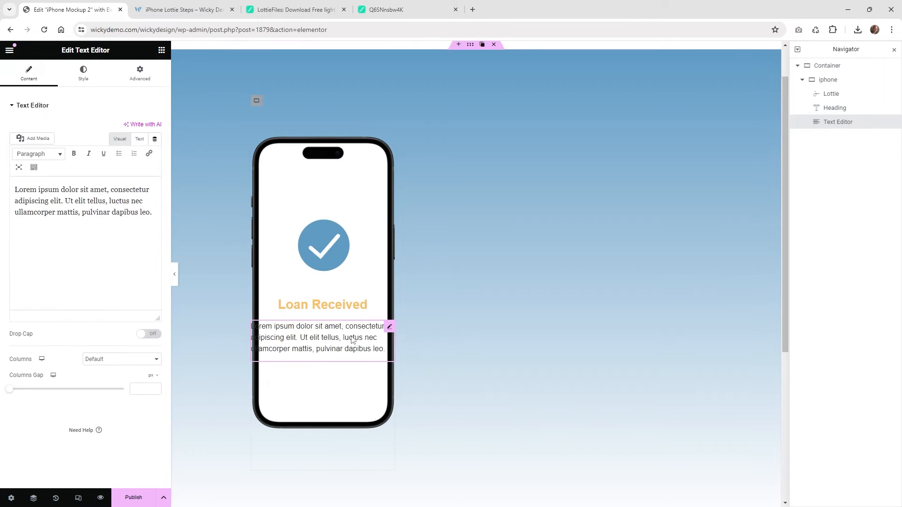
click(88, 226)
key(ctrl+a)
text(Wicky Design has secured your funding.)
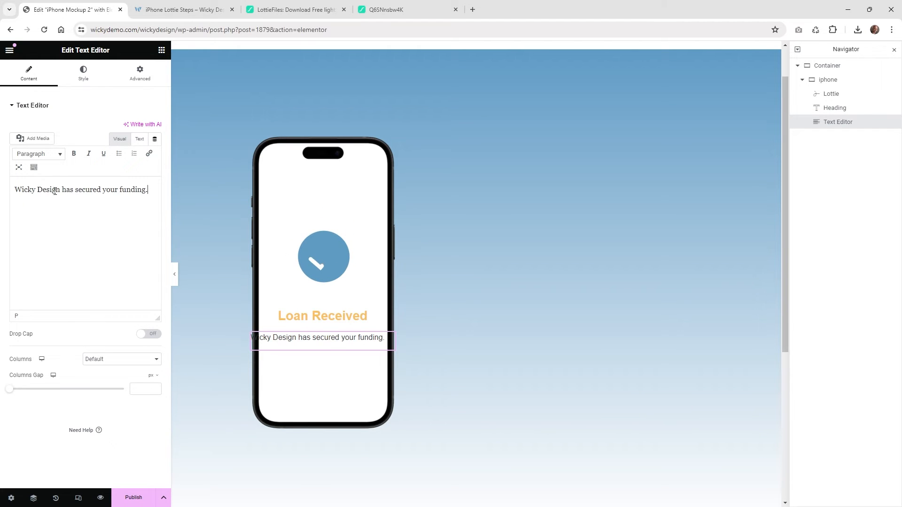
Center-align the funding text and set its padding to 25 px right and left, 0 top and bottom
click(83, 75)
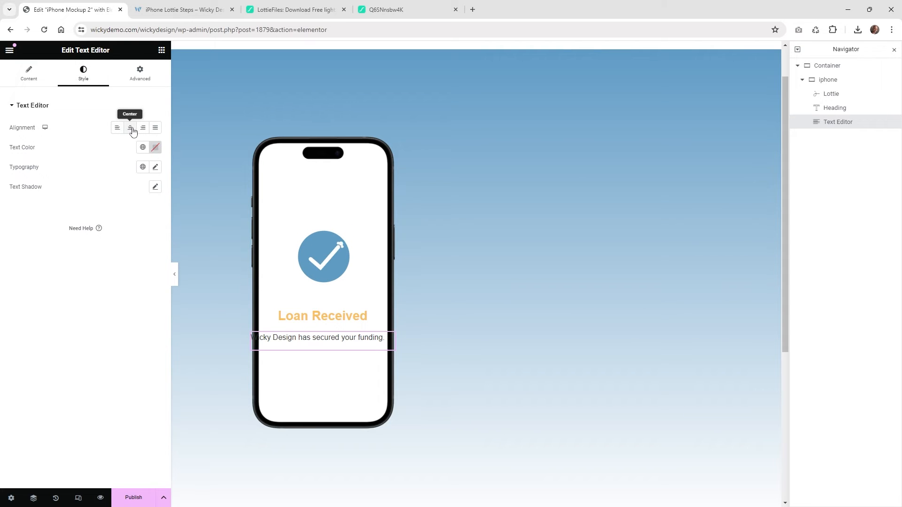
click(132, 129)
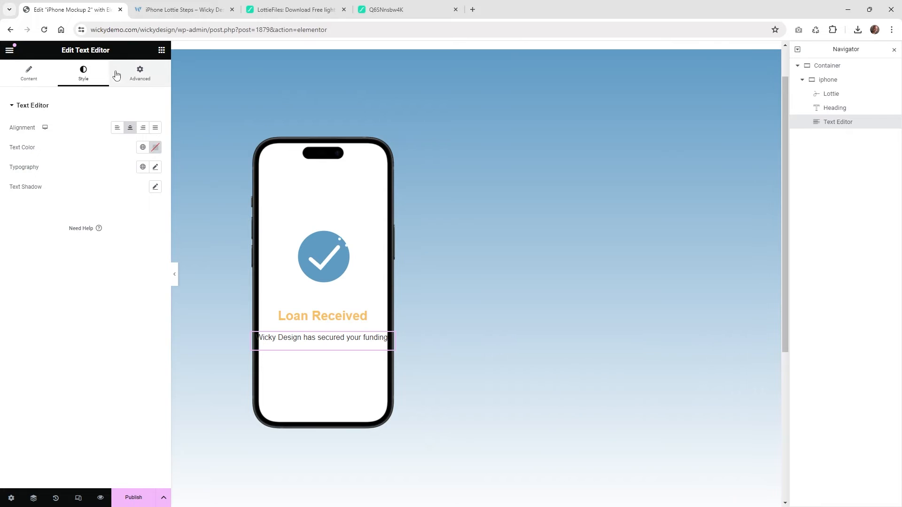
click(140, 74)
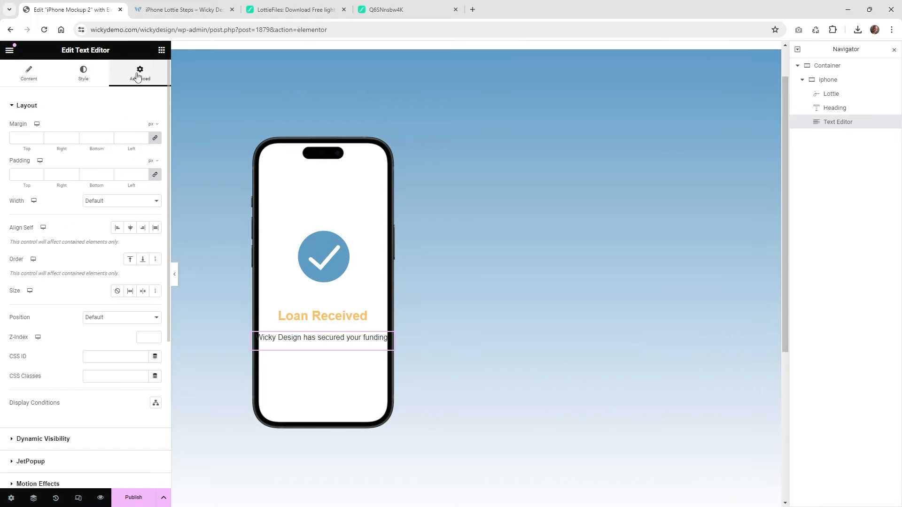
click(157, 176)
text(2)
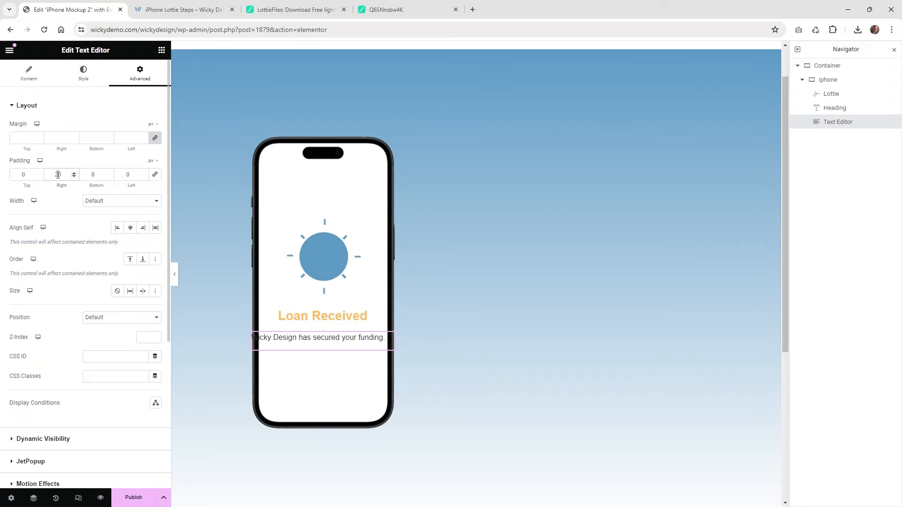
key(BackSpace)
text(5)
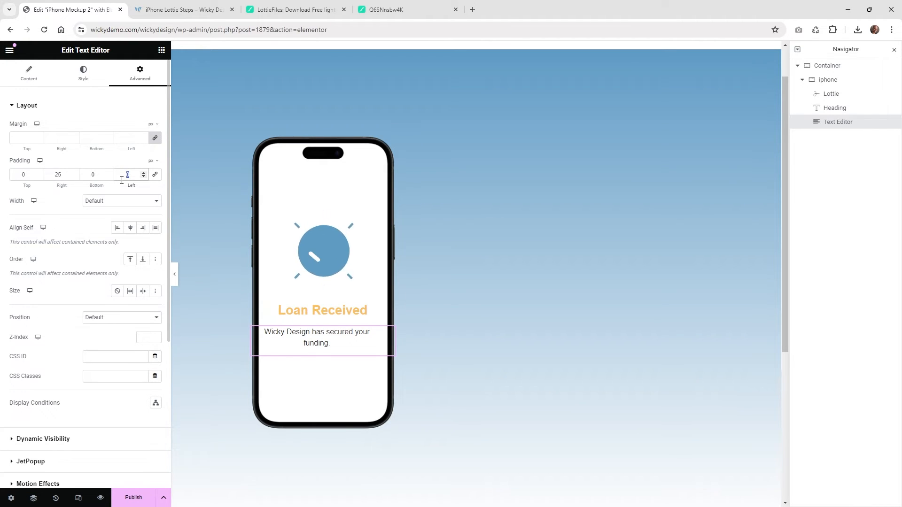
text(25)
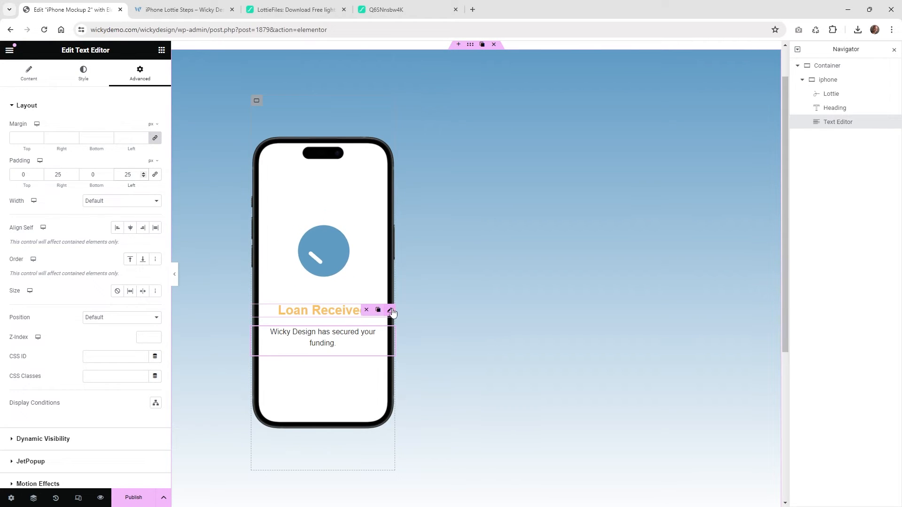
Publish the page and review the animated phone mockup in the page preview
click(391, 311)
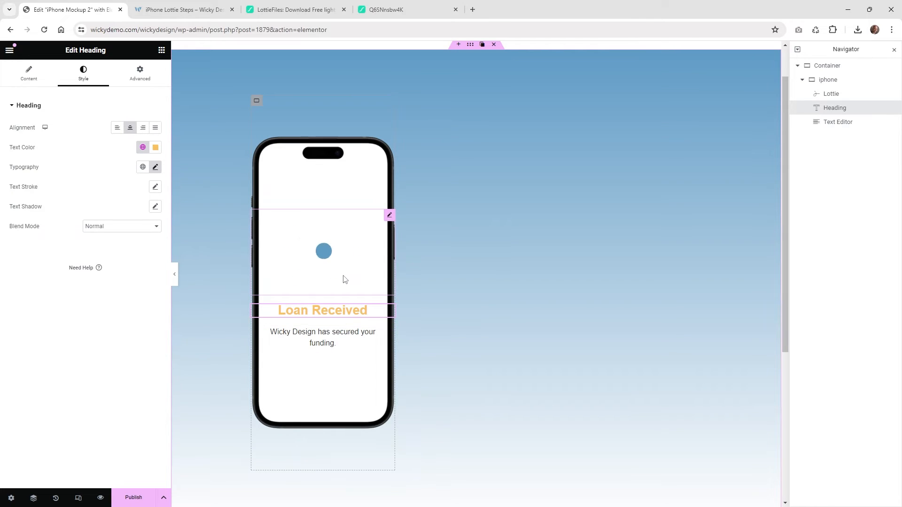
click(129, 502)
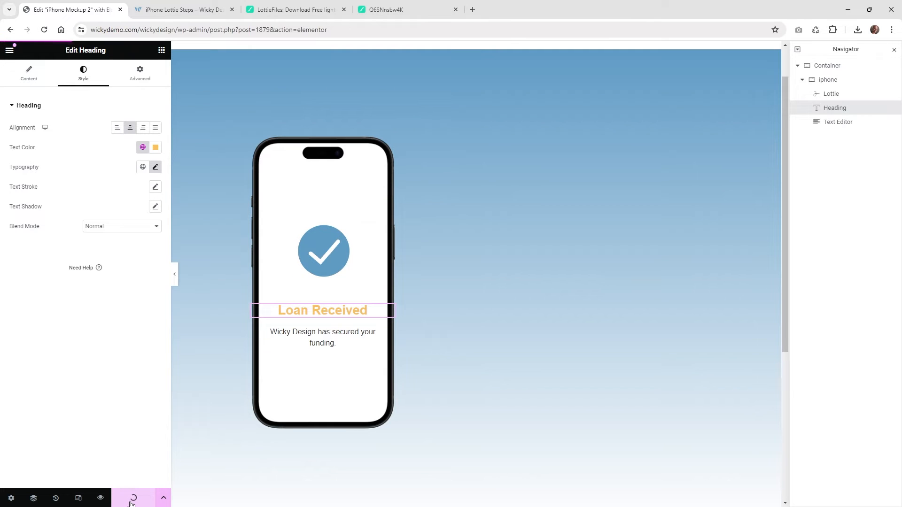
click(101, 499)
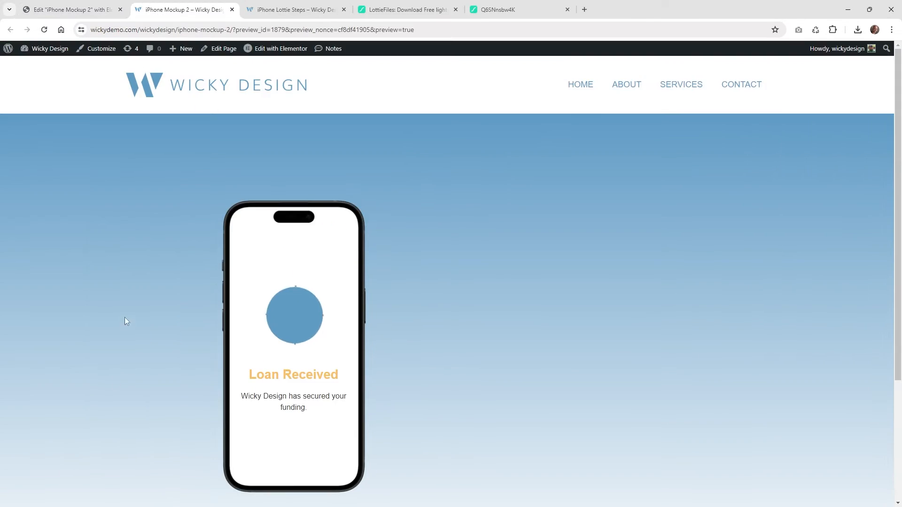
scroll(128, 298, down, 2)
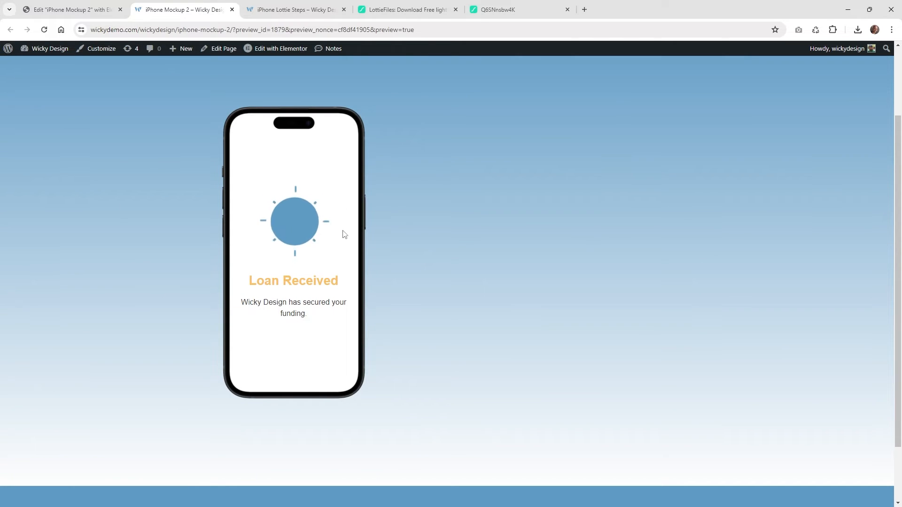
scroll(360, 318, up, 2)
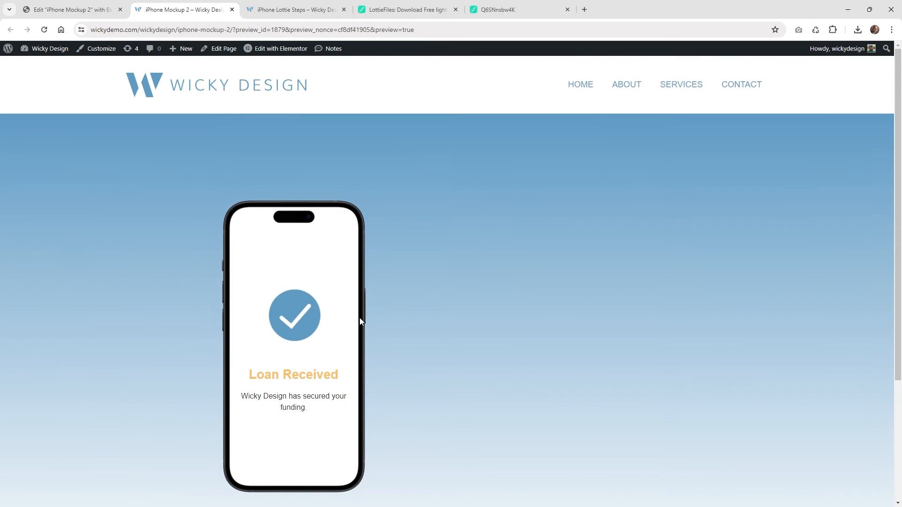
scroll(359, 316, down, 2)
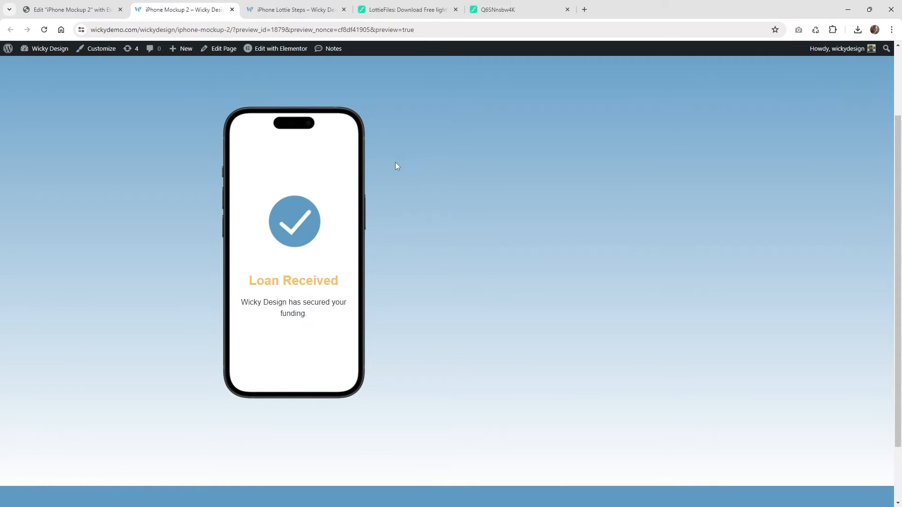
click(232, 11)
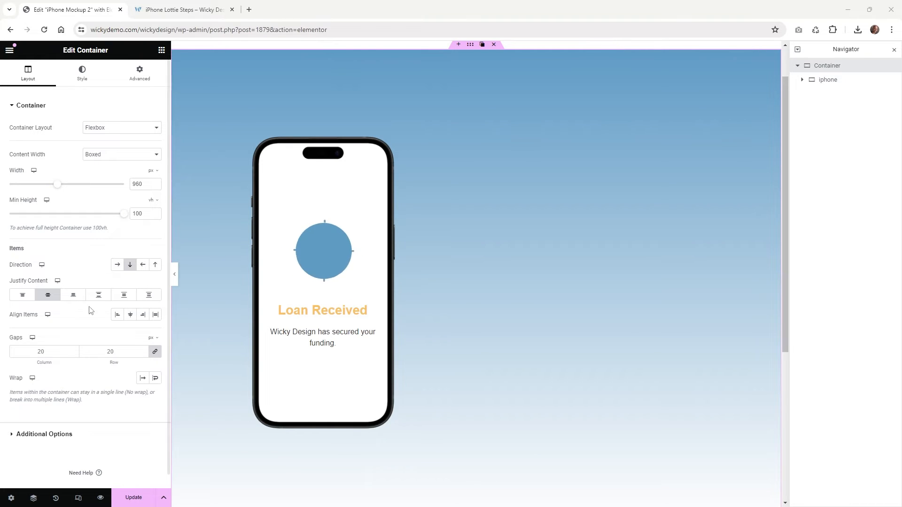
Set the outer container's direction to Row - horizontal and add a new container inside it beside the iphone container
click(117, 266)
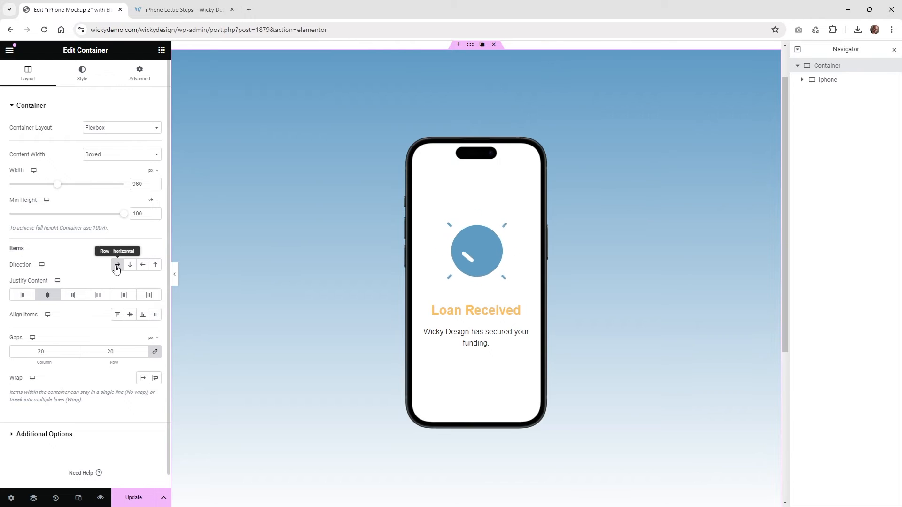
right_click(842, 71)
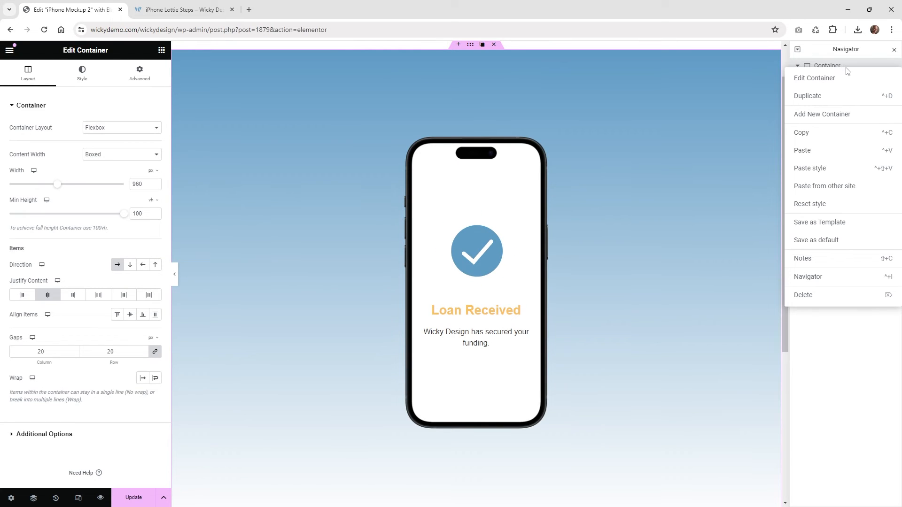
click(817, 122)
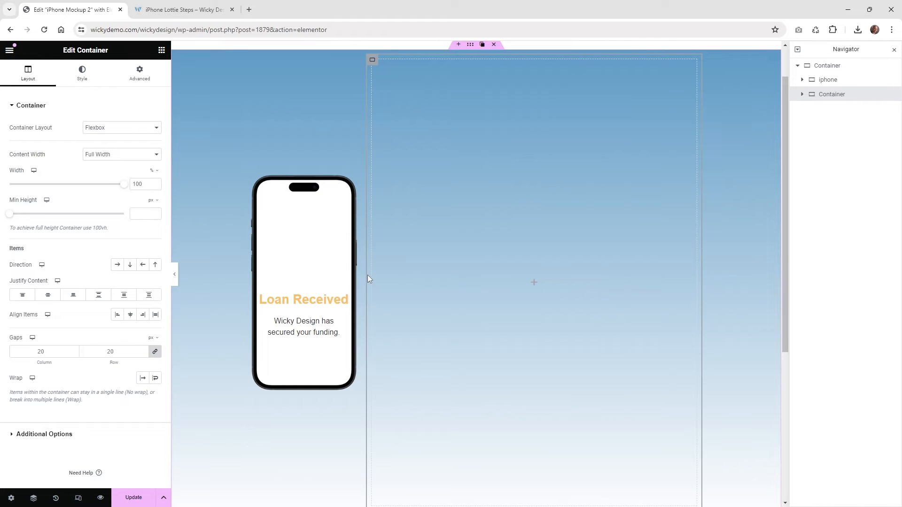
Set the new container's width to 68% and the outer container's column and row gaps to 0 px
click(829, 81)
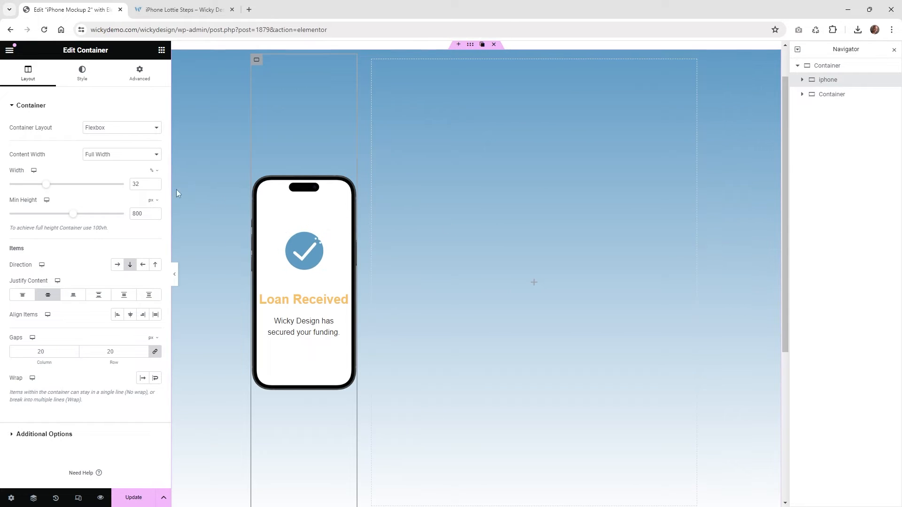
click(836, 94)
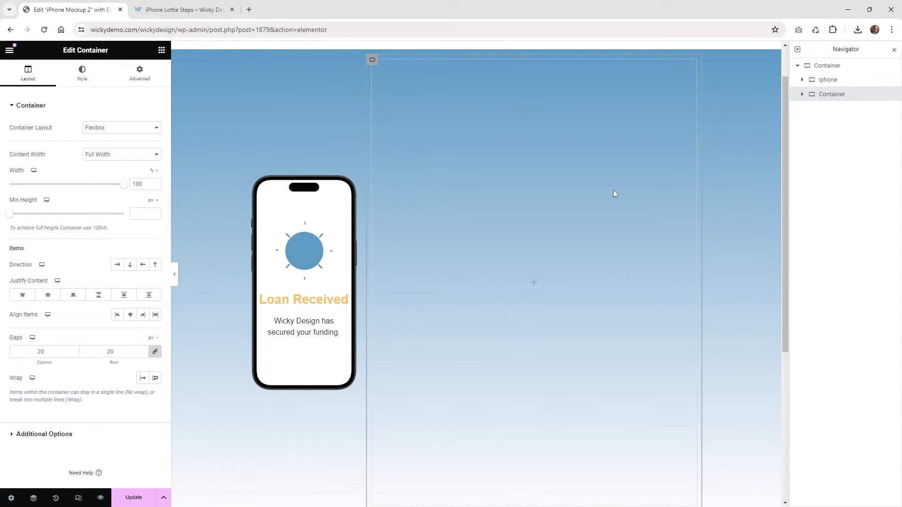
double_click(136, 184)
text(68)
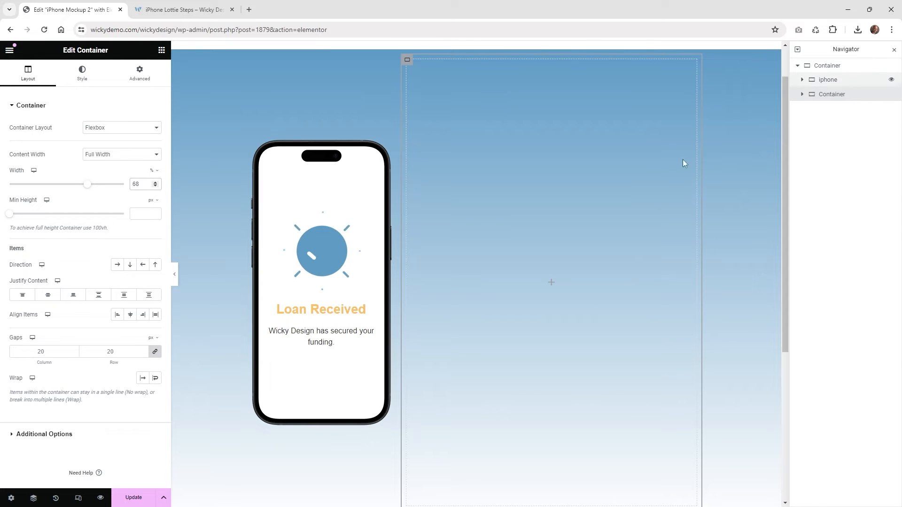
click(833, 67)
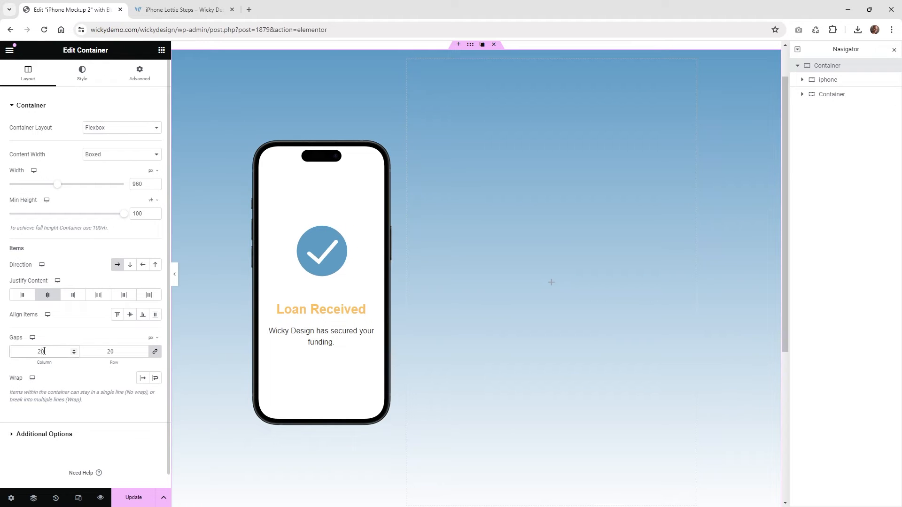
text(0)
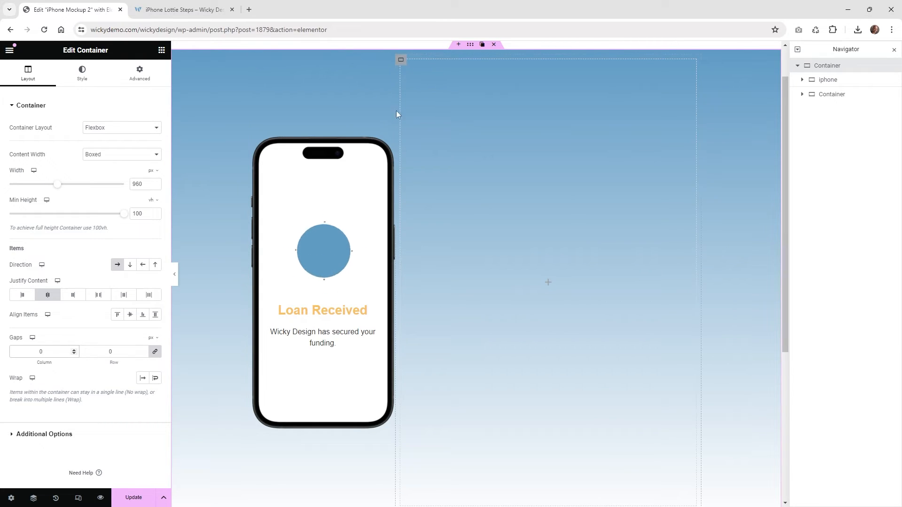
Rename the new container beside the iphone container as "Content"
double_click(833, 94)
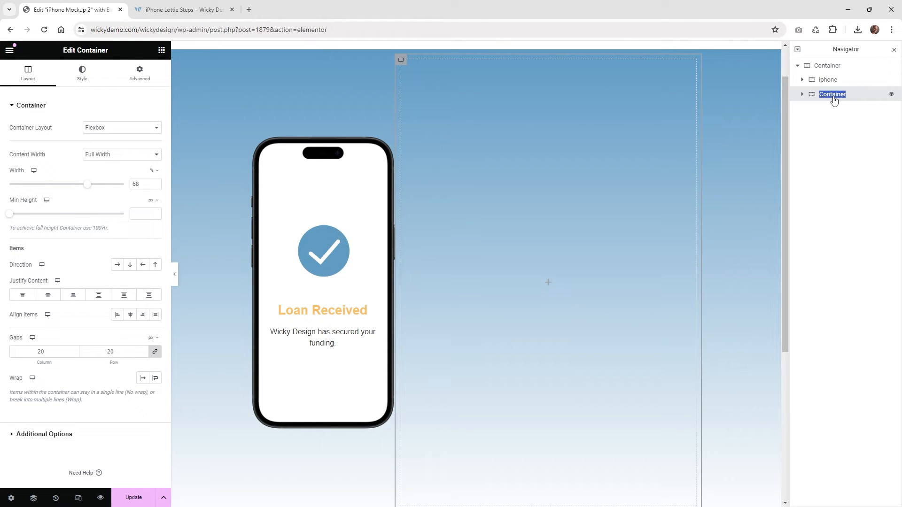
text(Content)
key(Return)
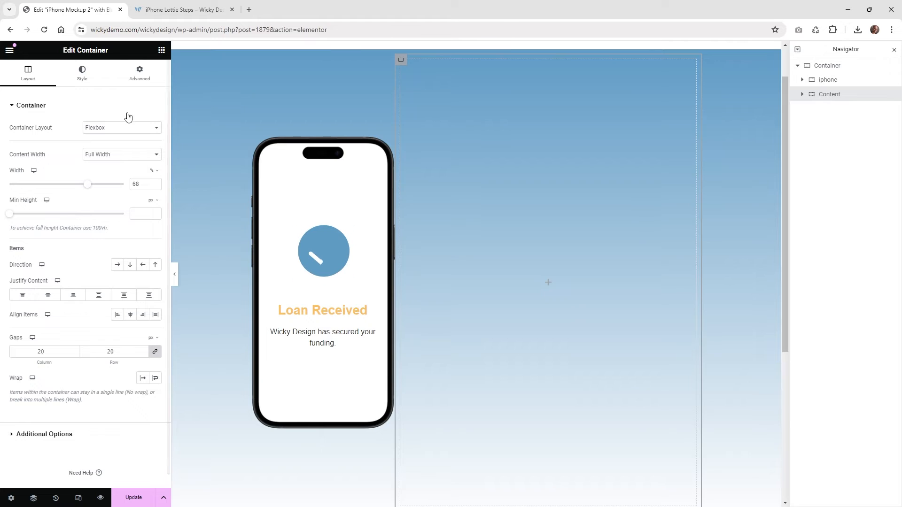
Add a container inside Content and set Content to column direction with its items justified to the center
click(162, 51)
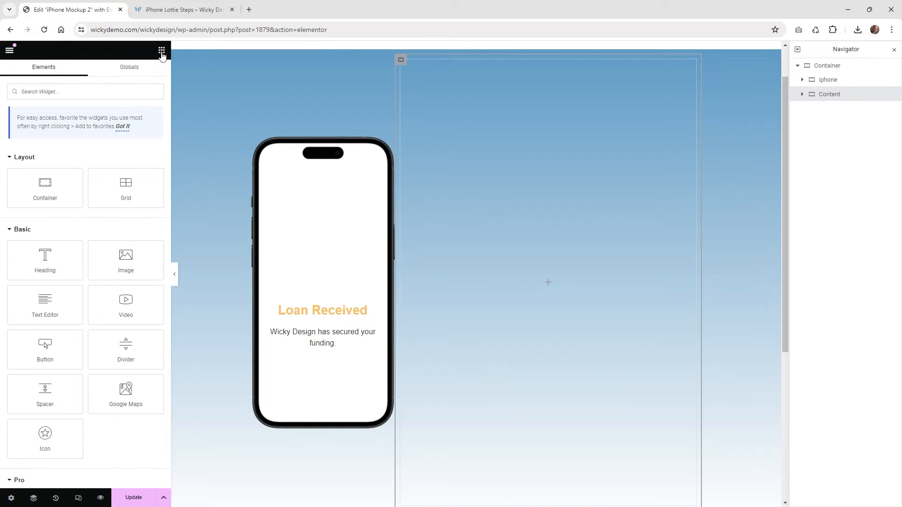
drag(47, 190, 531, 311)
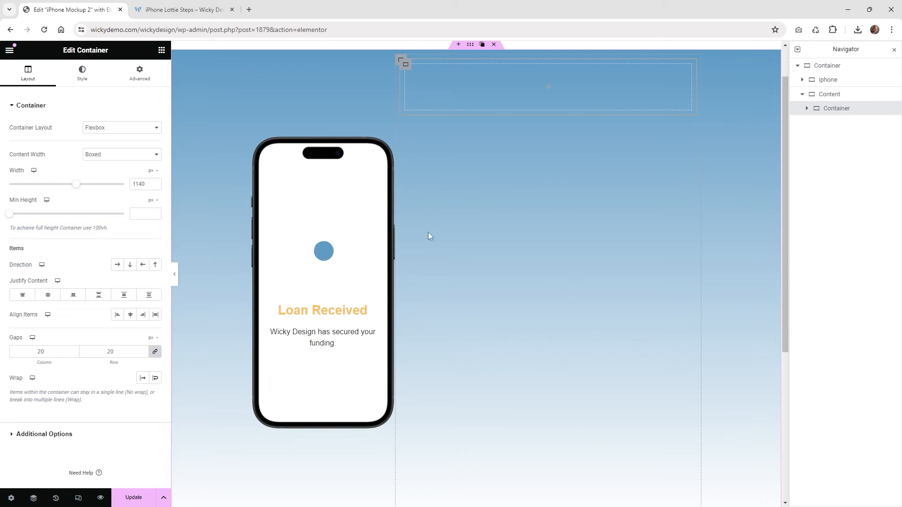
click(832, 95)
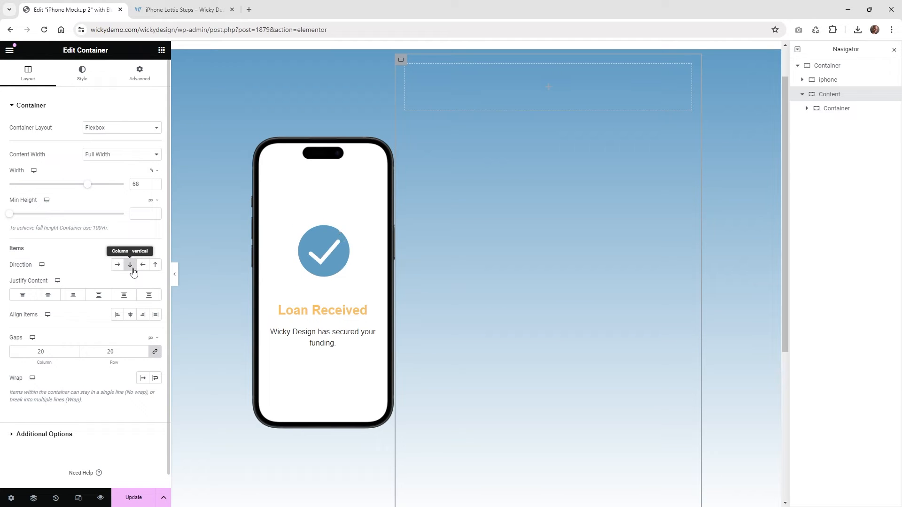
click(57, 298)
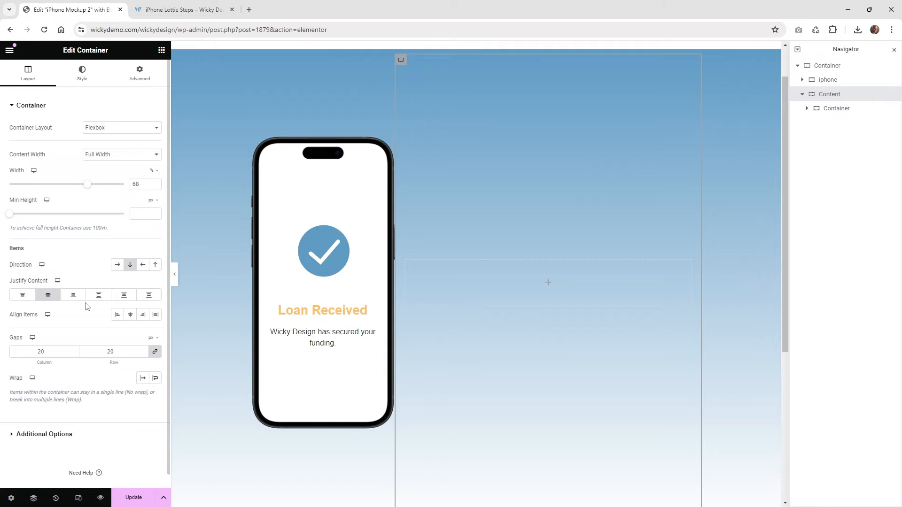
Duplicate the container inside Content twice to get three stacked step containers
mouse_move(406, 264)
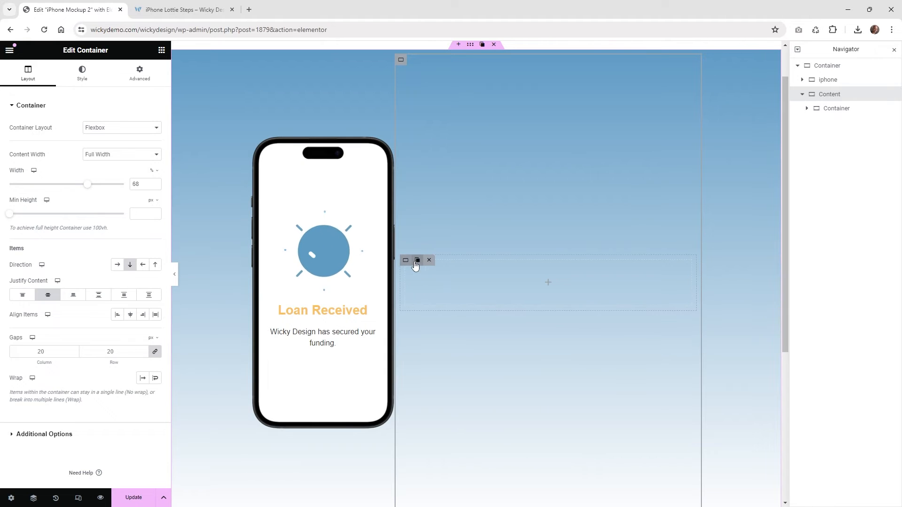
click(418, 262)
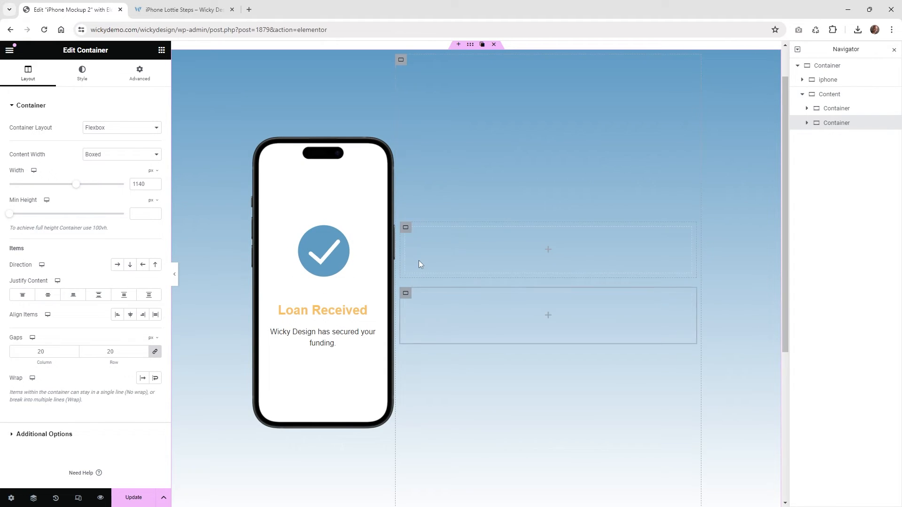
click(419, 294)
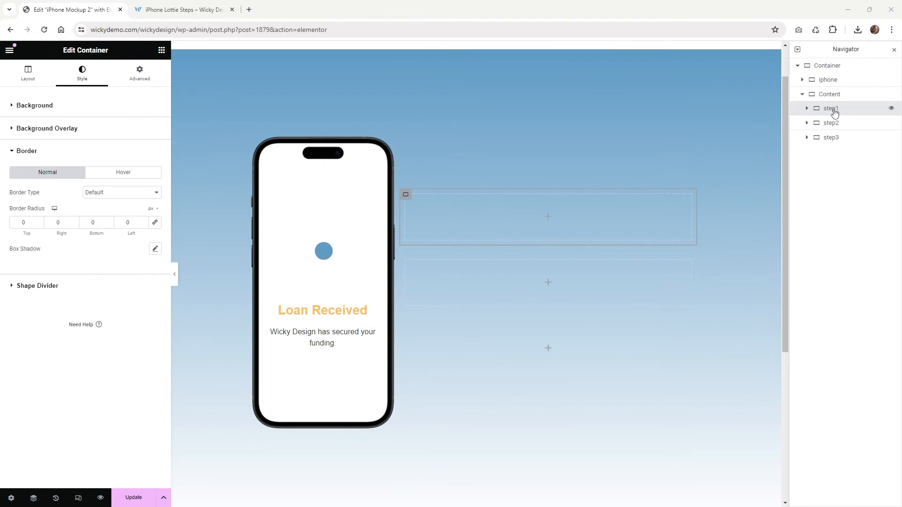
click(832, 123)
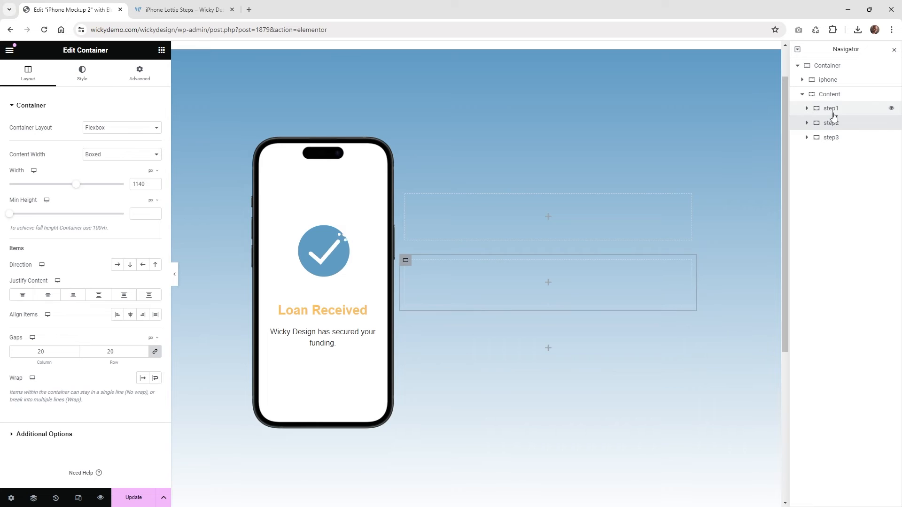
click(832, 110)
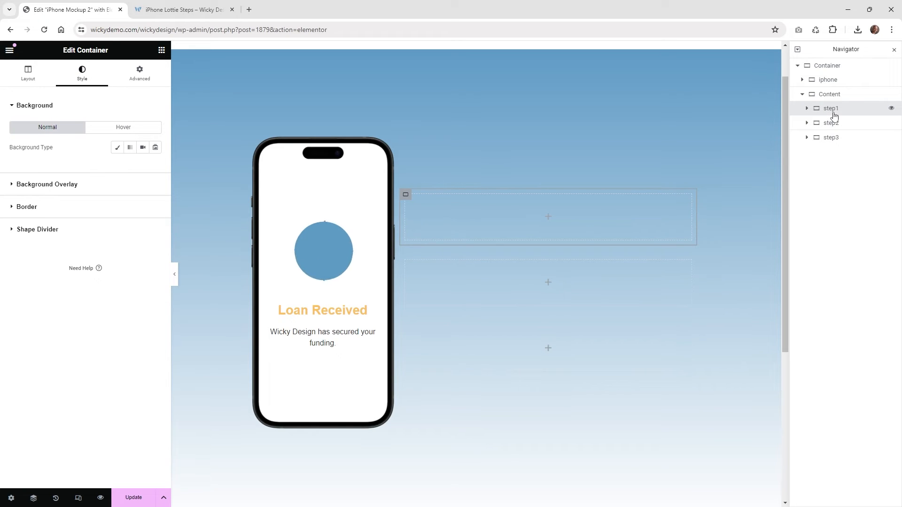
click(832, 122)
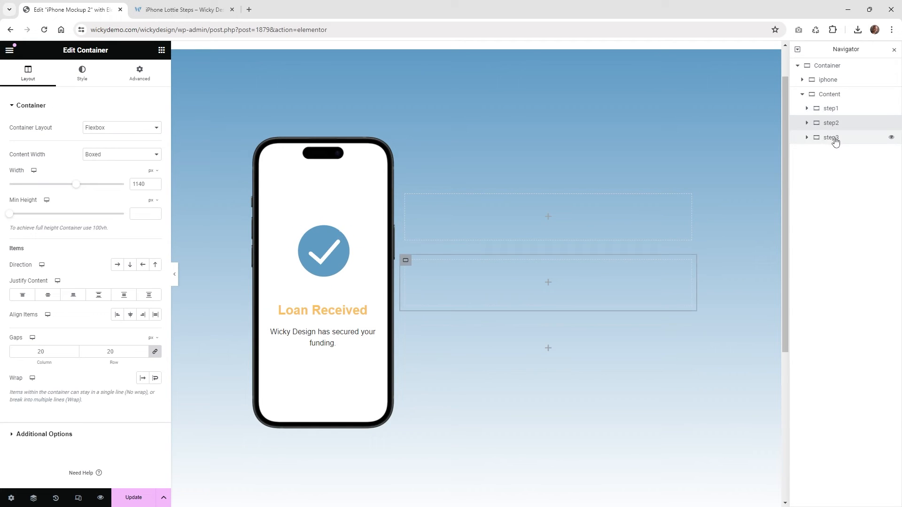
click(833, 138)
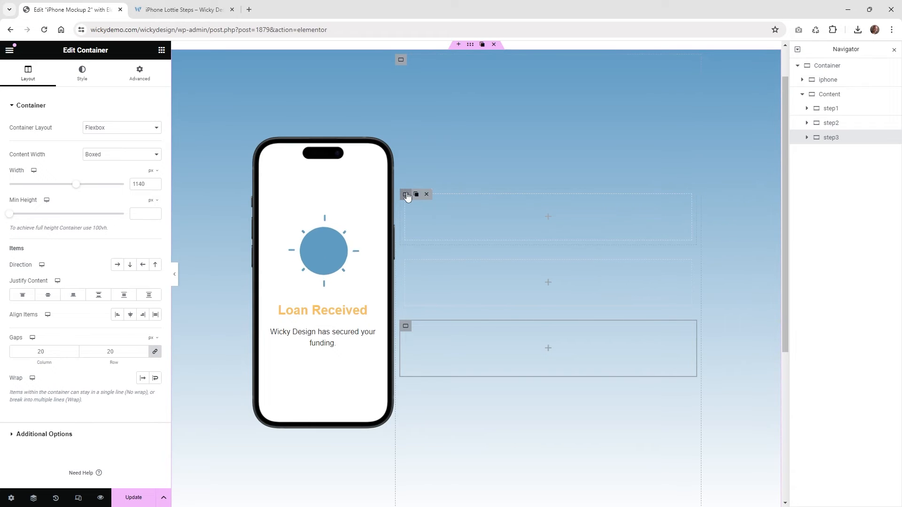
Give the step1 container a #FFFFFF classic background and a border radius of 10 px for Right and Bottom, 0 for Top and Left
click(406, 196)
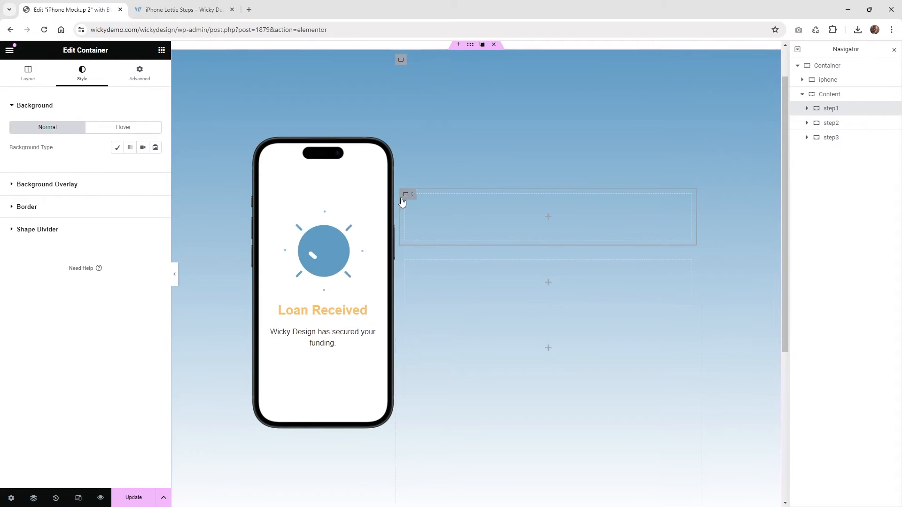
click(117, 147)
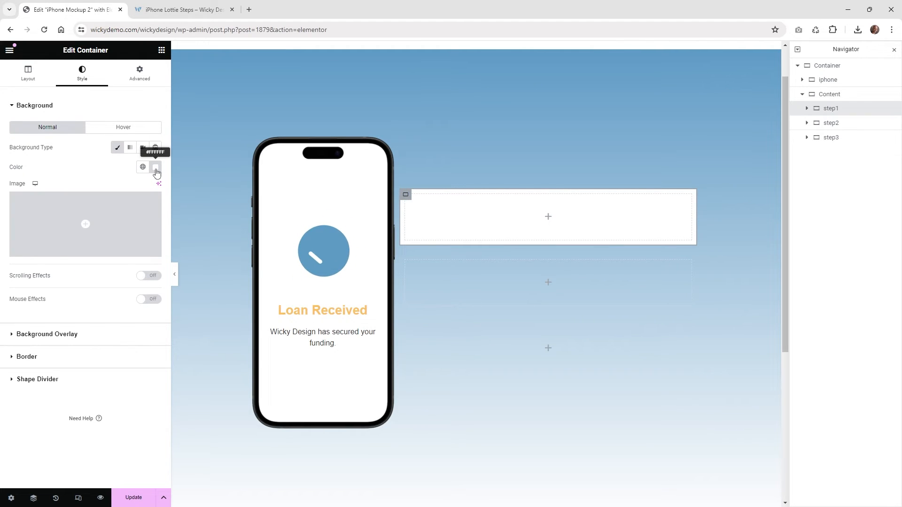
click(58, 362)
click(181, 9)
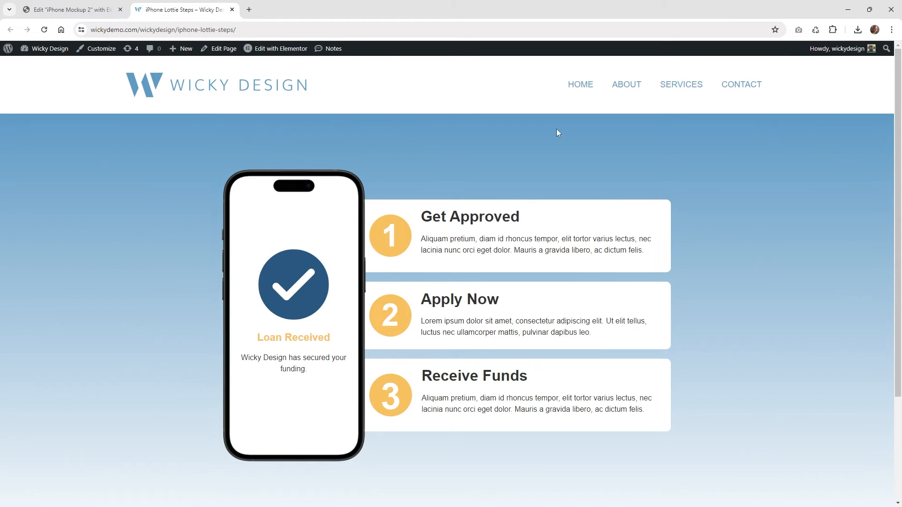
click(70, 9)
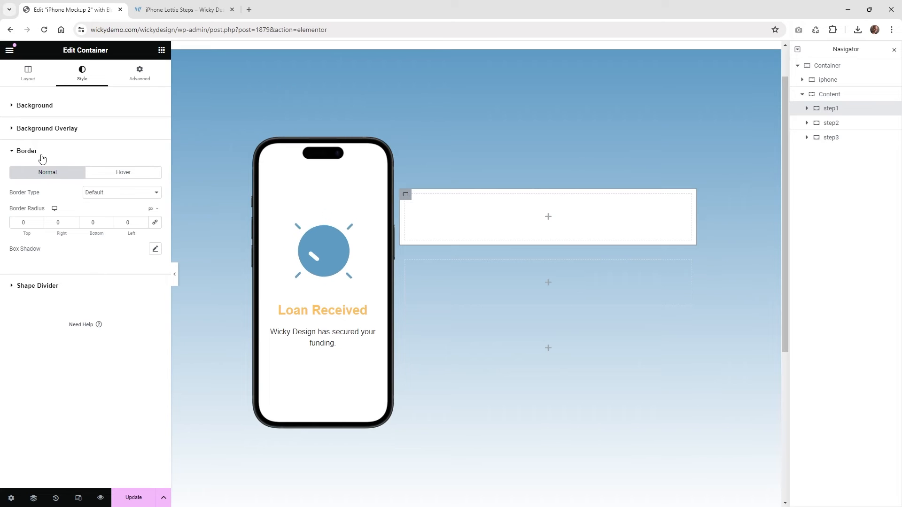
click(56, 225)
text(1)
click(91, 224)
text(1)
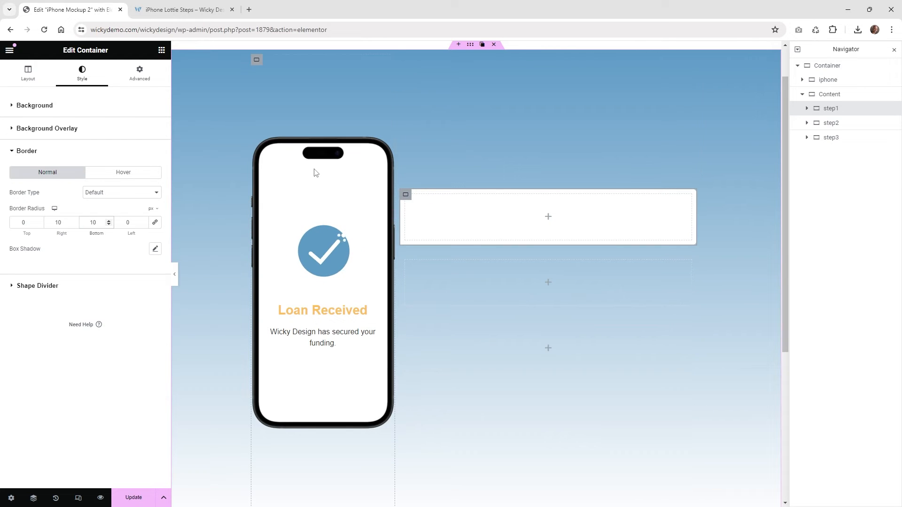
Examine the numbered step boxes on the finished iPhone Lottie Steps reference page
key(ctrl+Tab)
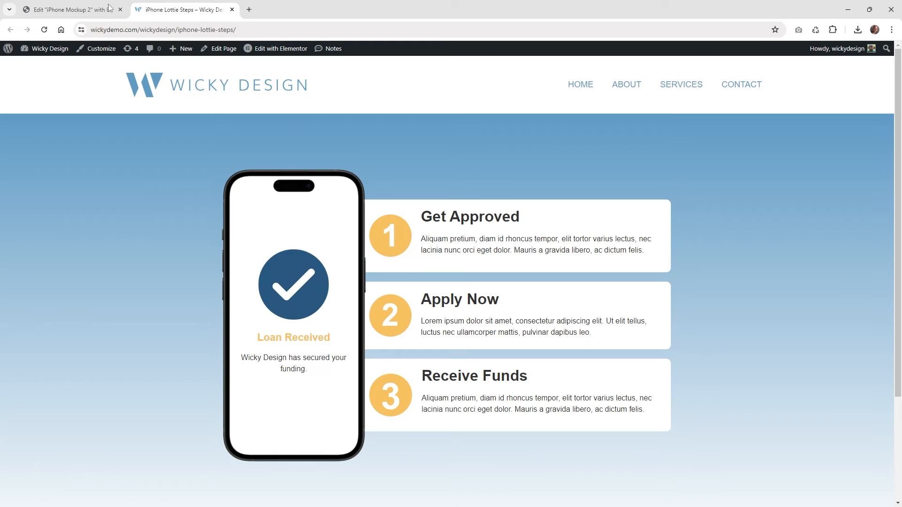
click(86, 6)
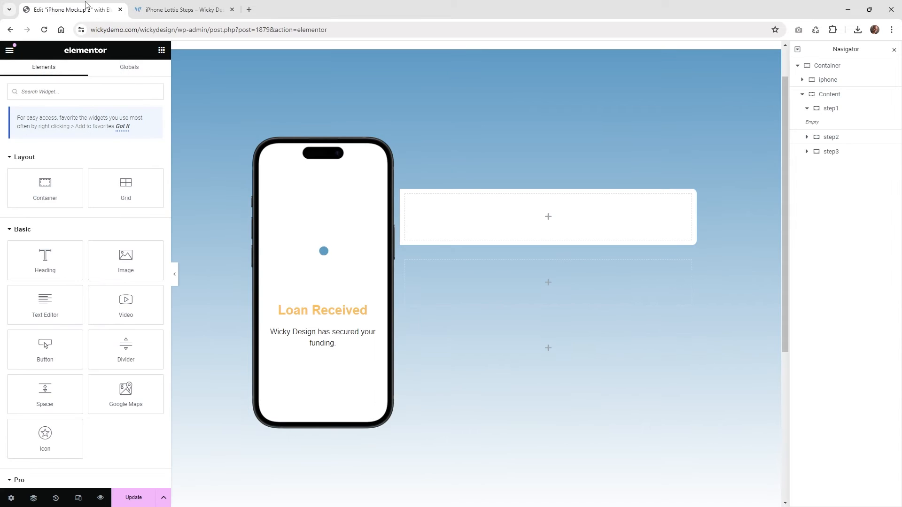
Add a nested container inside step1 and set its content width to Full Width
click(831, 109)
click(162, 50)
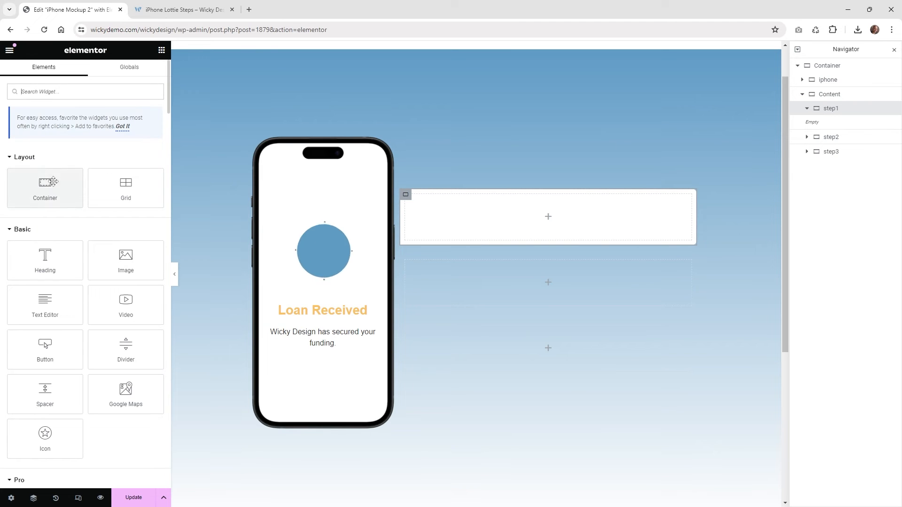
drag(54, 182, 505, 215)
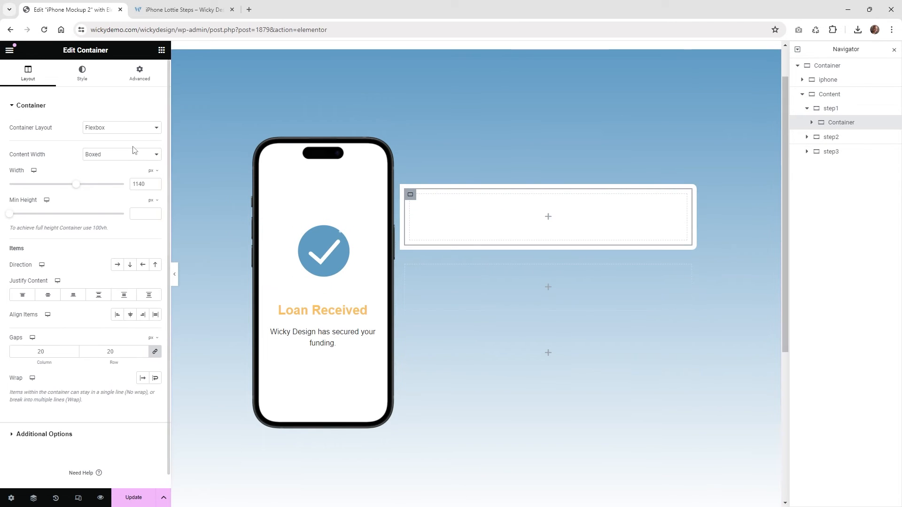
click(120, 160)
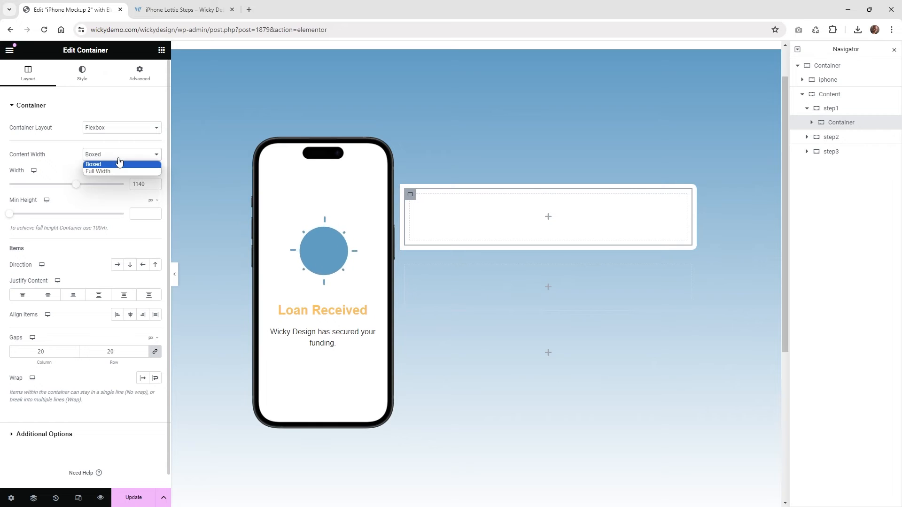
click(98, 171)
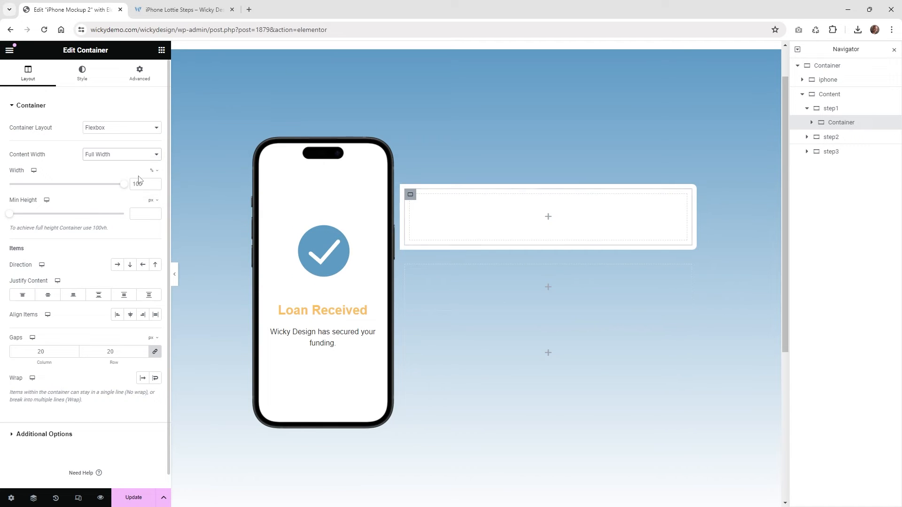
Set the nested container to 90 px width and 90 px minimum height, with its content justified and aligned to the center
click(154, 172)
click(155, 172)
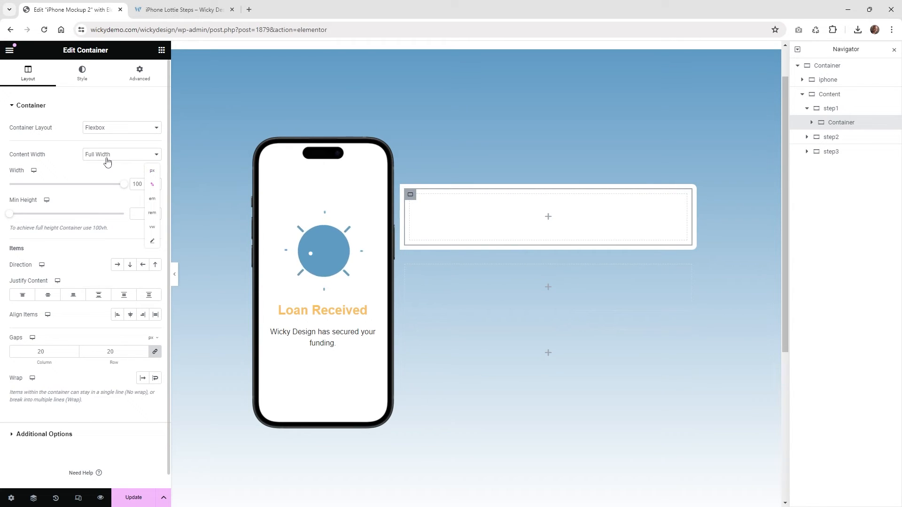
click(144, 182)
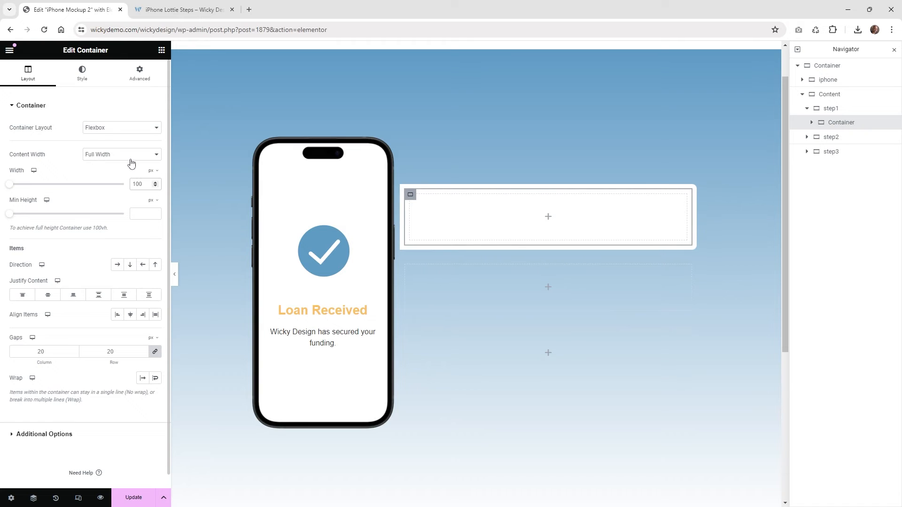
text(90)
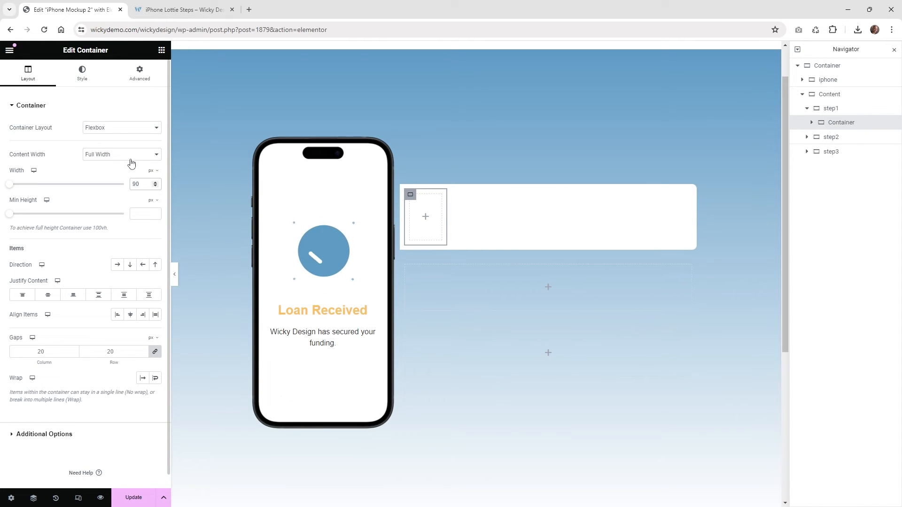
click(143, 214)
text(90)
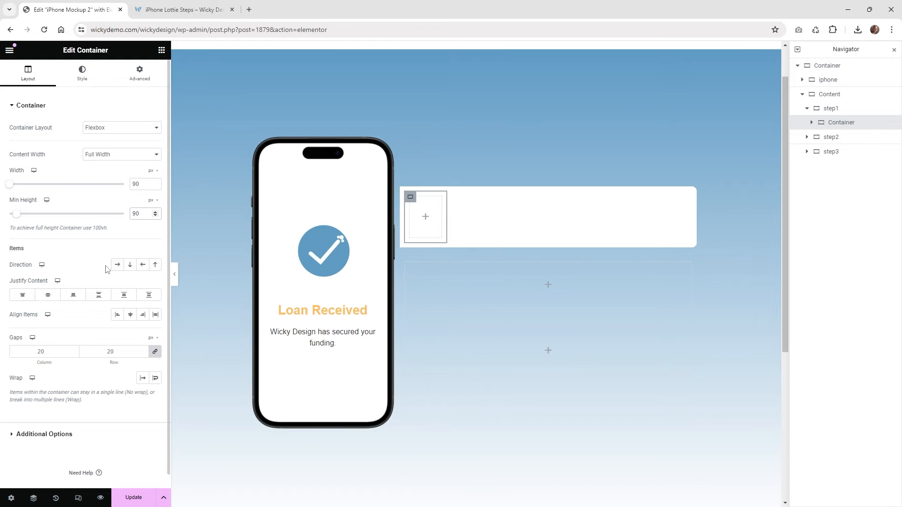
click(53, 296)
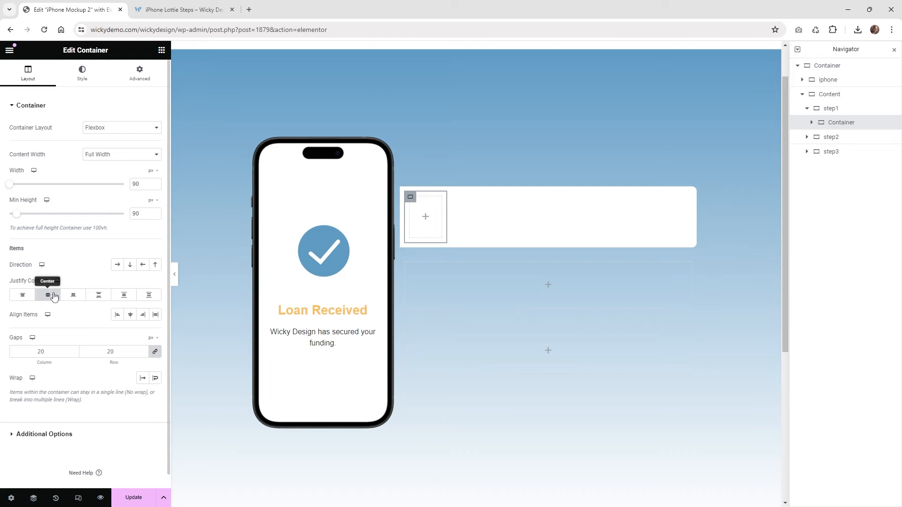
click(130, 315)
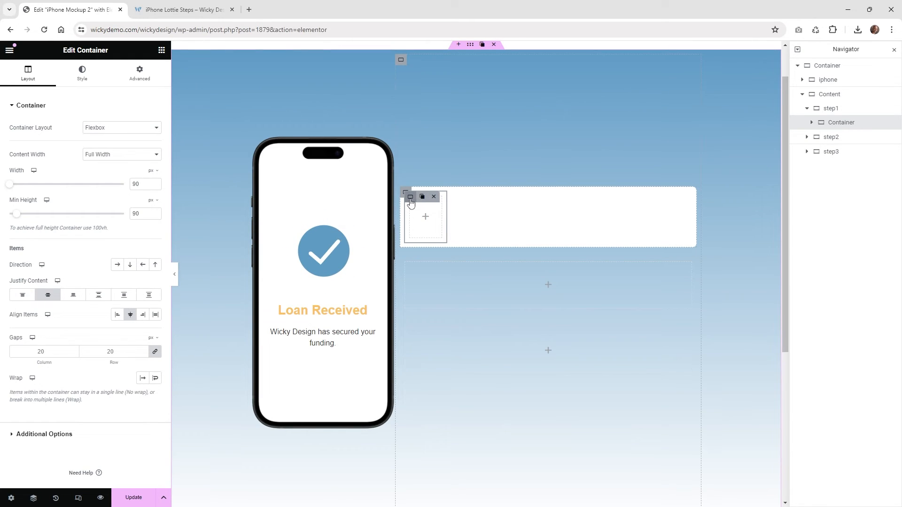
Give the nested container in step1 a classic background in the orange global color and a 50 px border radius on all corners
click(79, 76)
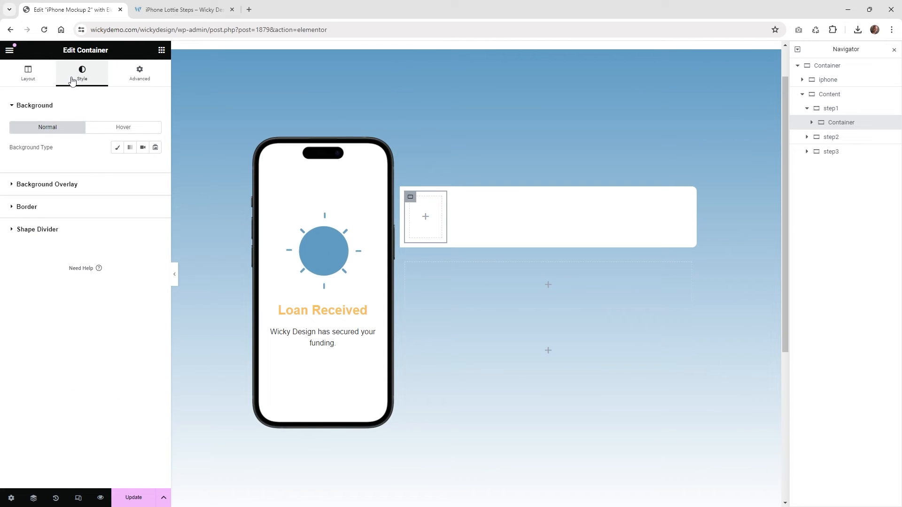
click(118, 149)
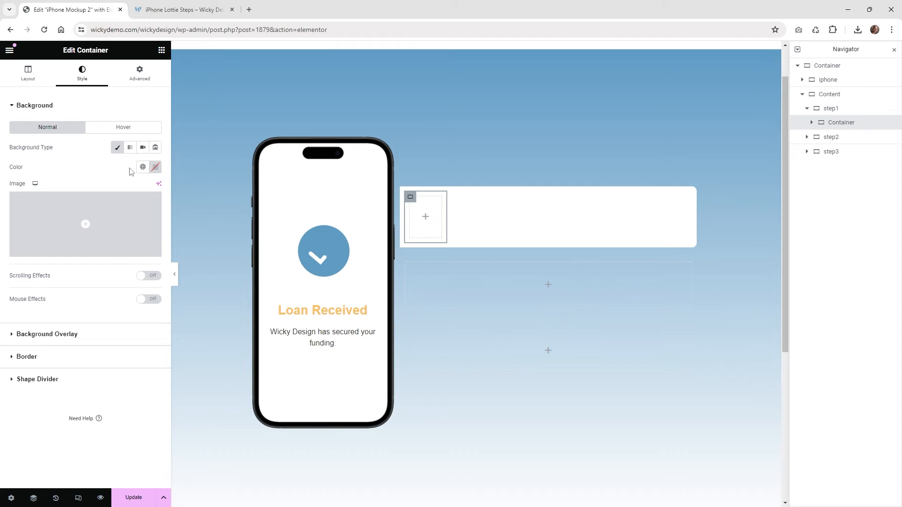
click(142, 167)
click(86, 265)
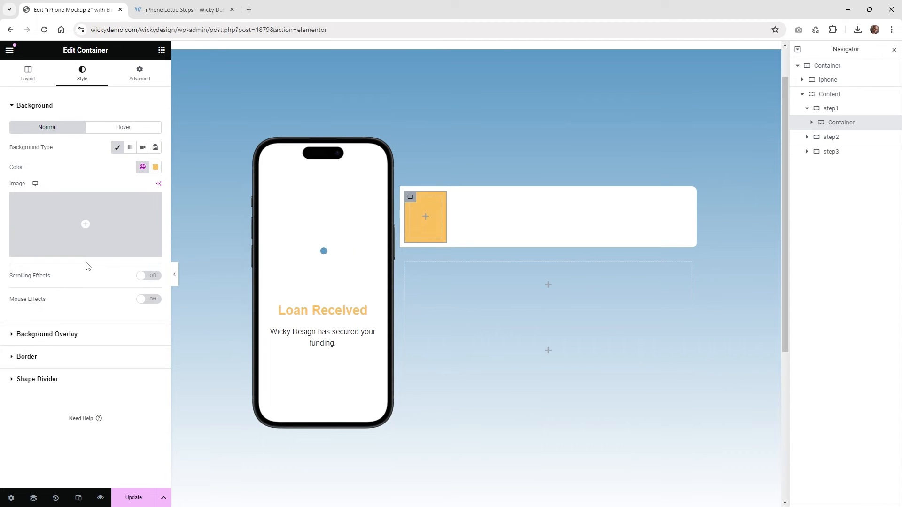
click(45, 107)
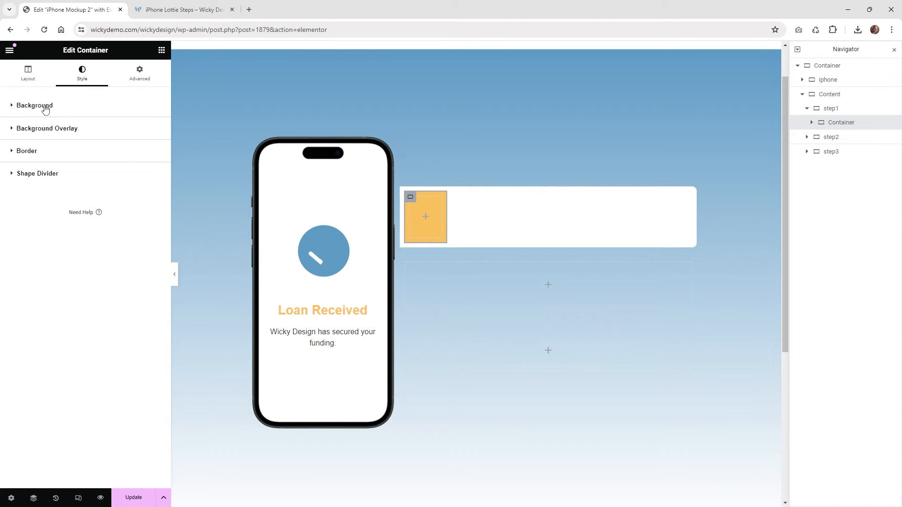
click(44, 158)
click(26, 222)
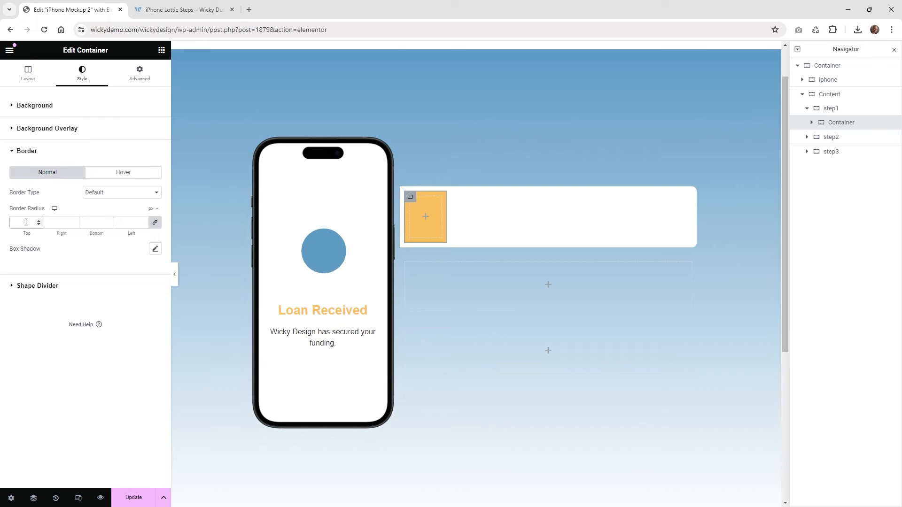
text(50)
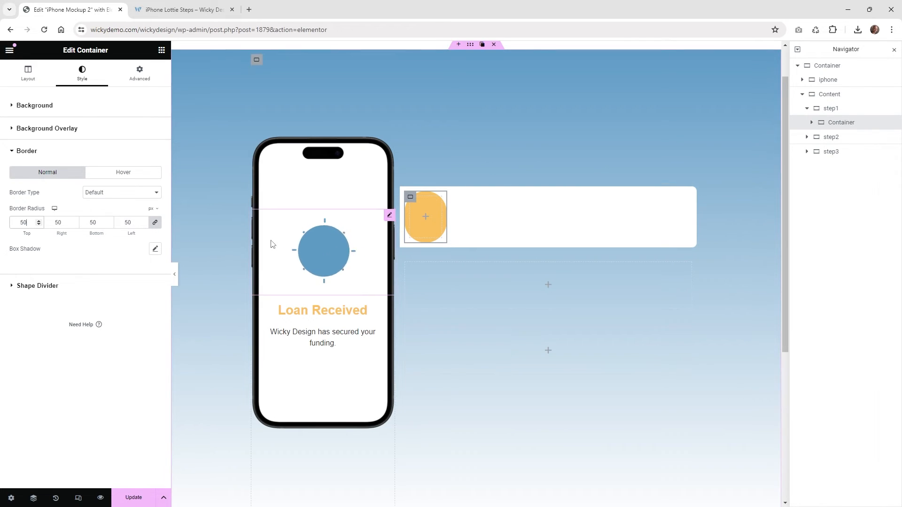
Add a Heading widget inside the orange container with the title "1"
click(161, 51)
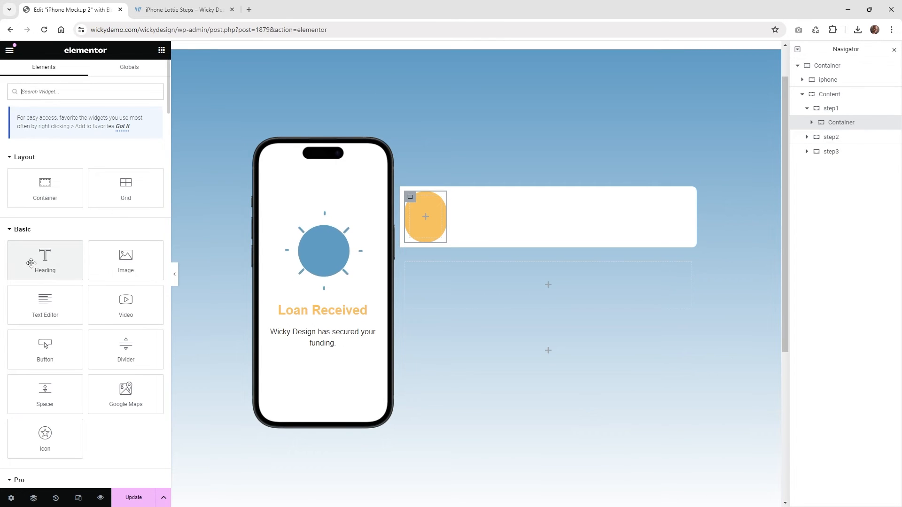
drag(31, 263, 420, 214)
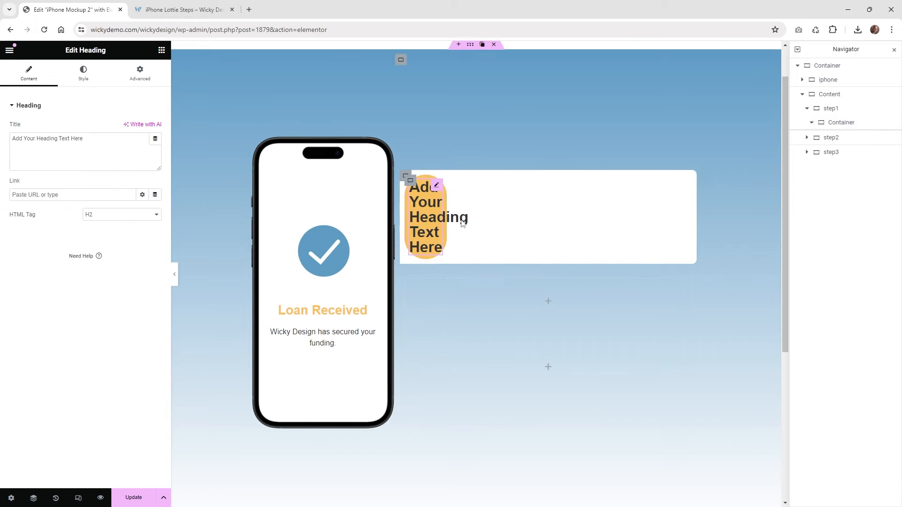
triple_click(100, 140)
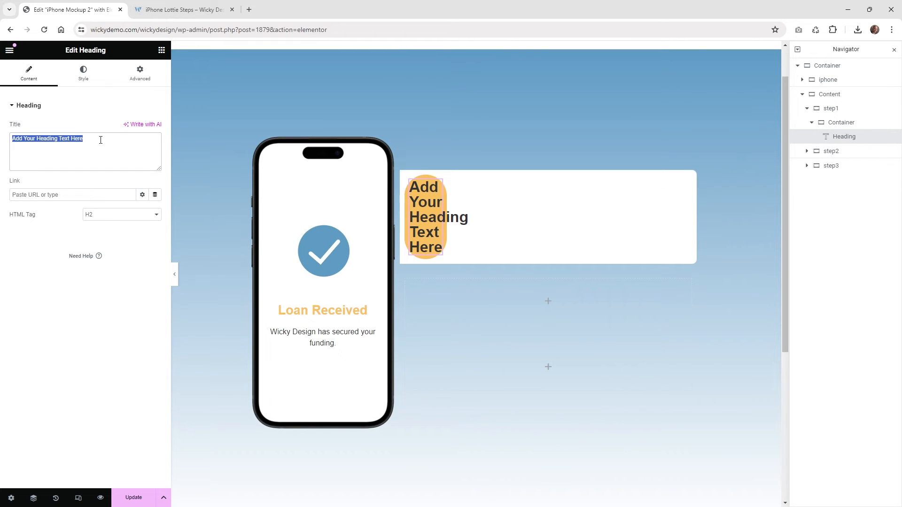
text(1)
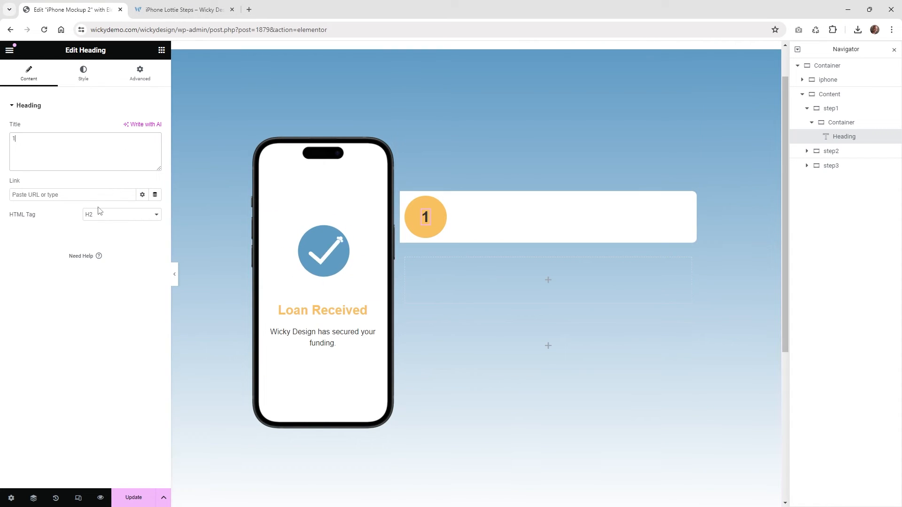
Make the "1" heading's text white and set its typography size to 60 px
click(81, 75)
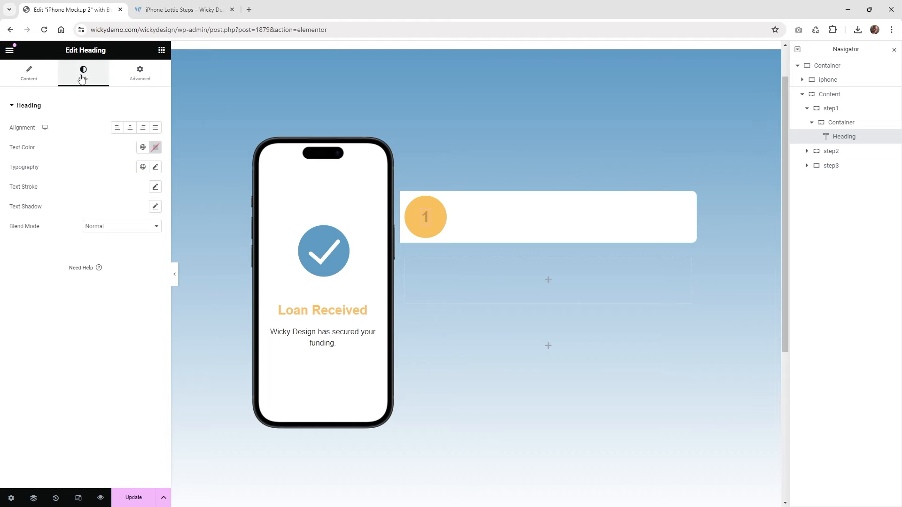
click(143, 147)
click(155, 148)
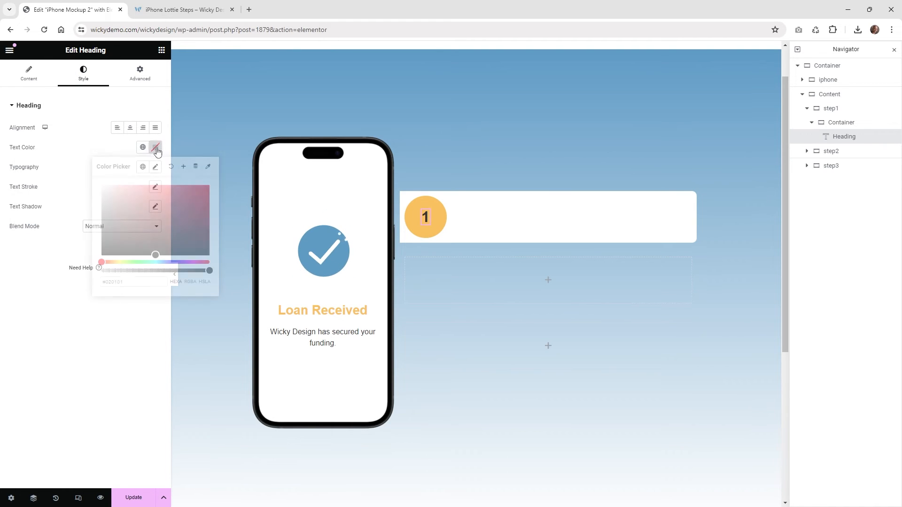
click(79, 254)
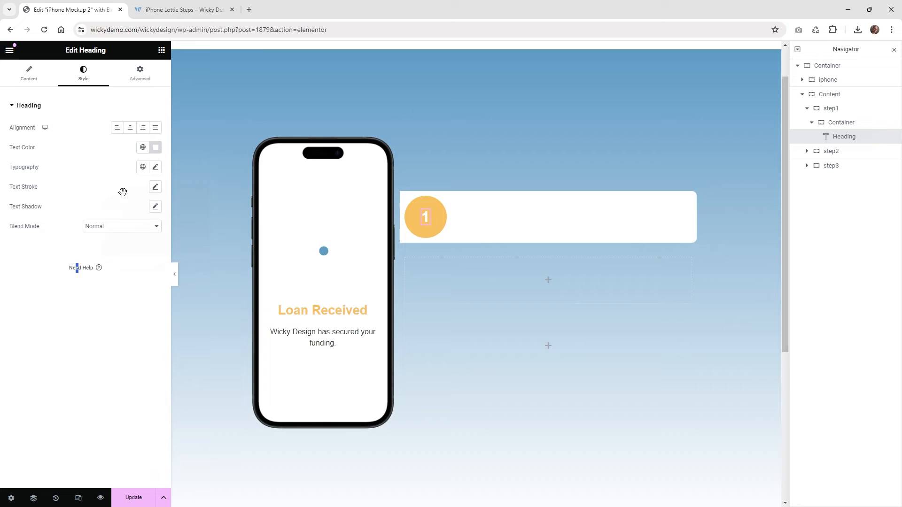
click(156, 168)
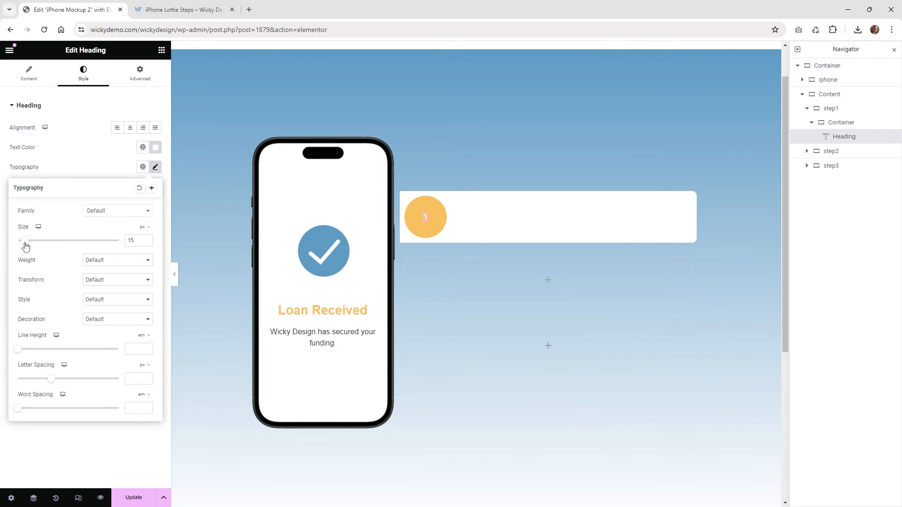
mouse_move(38, 249)
mouse_down()
mouse_move(77, 249)
mouse_move(50, 249)
mouse_up()
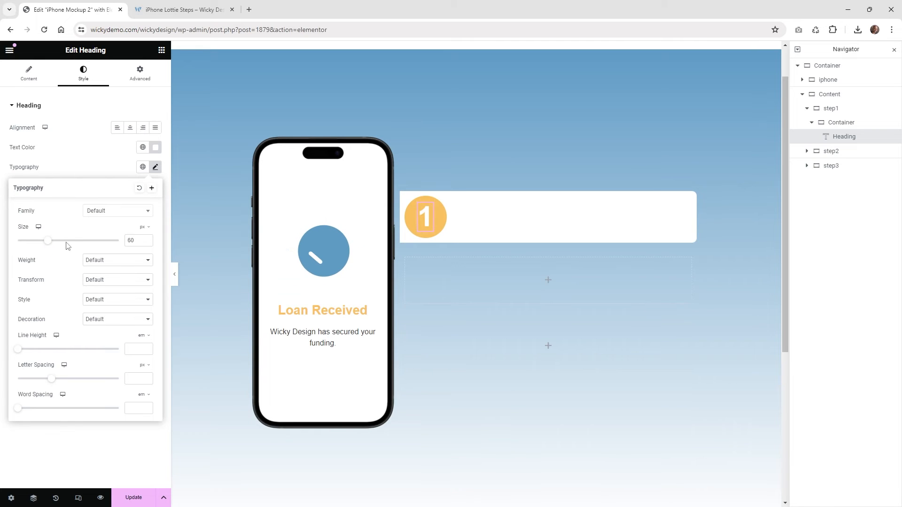
click(86, 453)
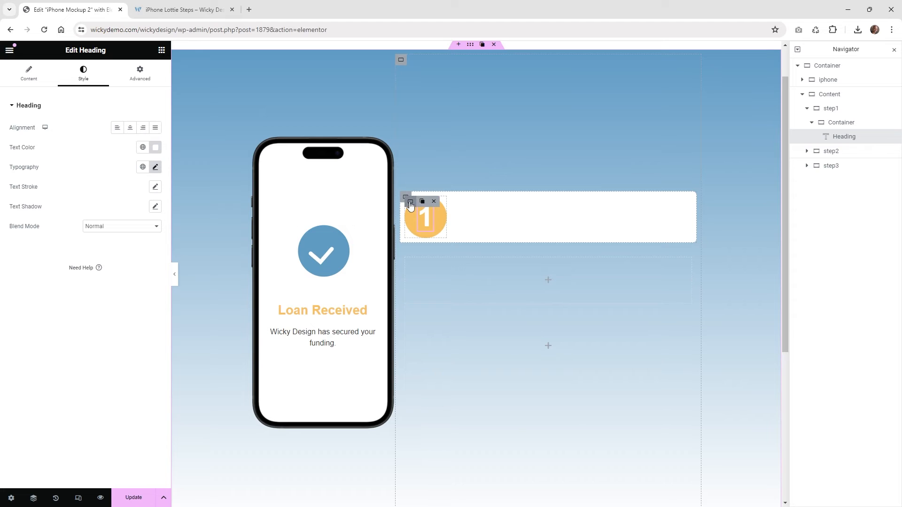
Rename the orange container holding the number heading to "1 circle"
click(409, 203)
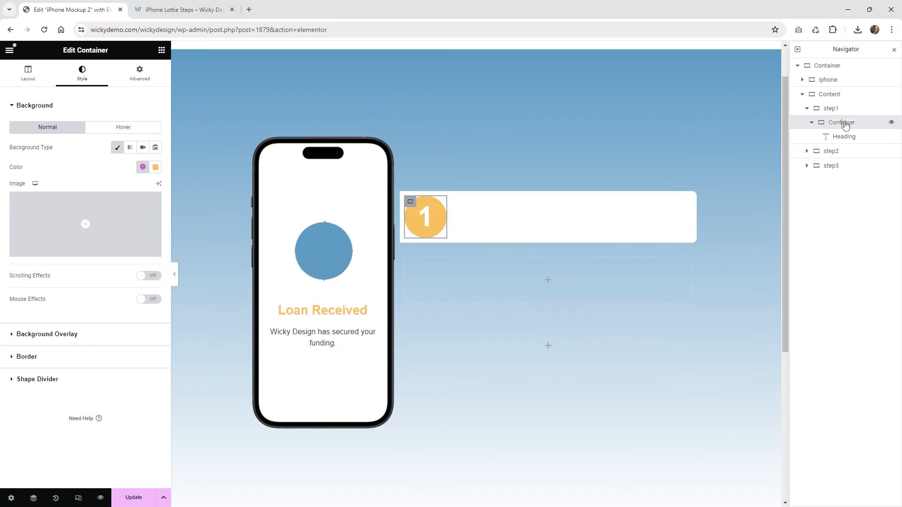
double_click(845, 123)
text(1 circle)
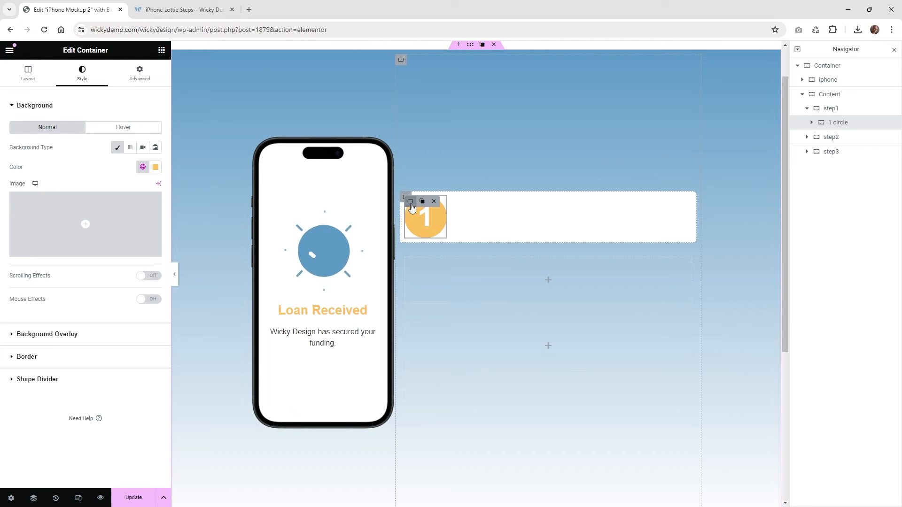
Add a new container directly after 1 circle inside step1
click(138, 80)
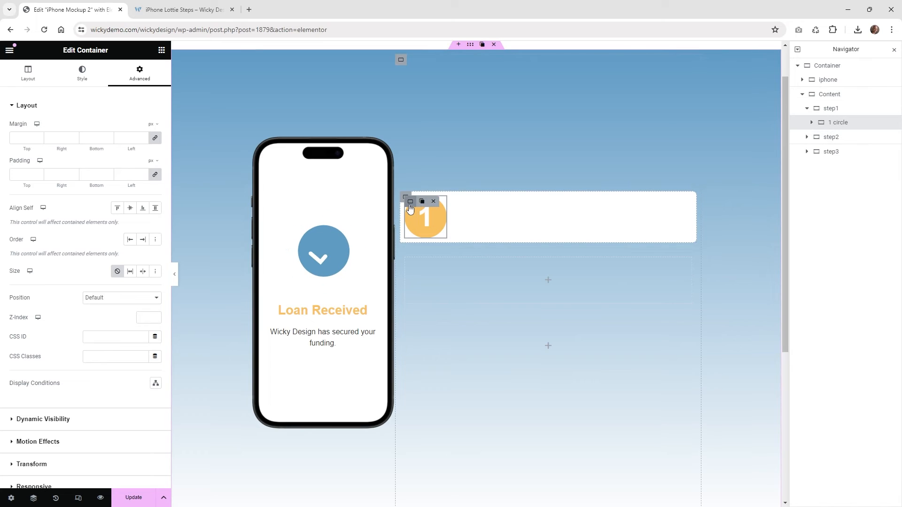
right_click(836, 130)
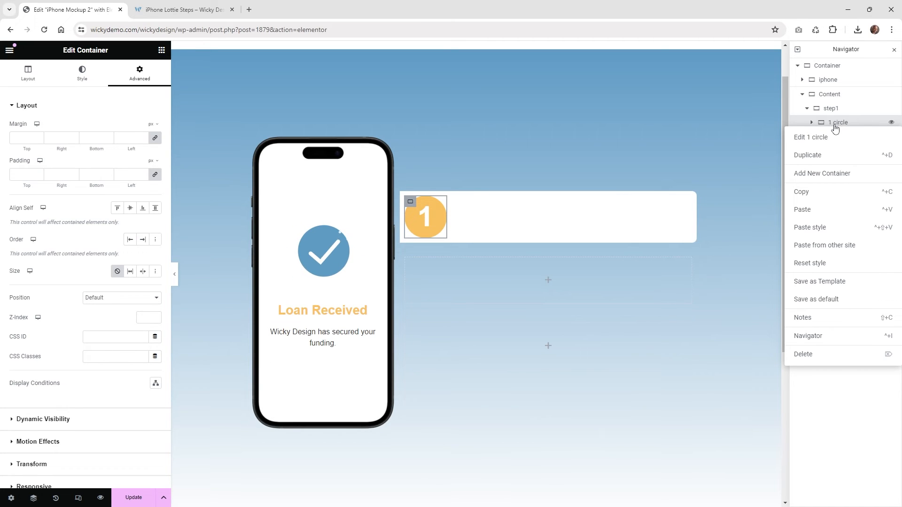
click(835, 177)
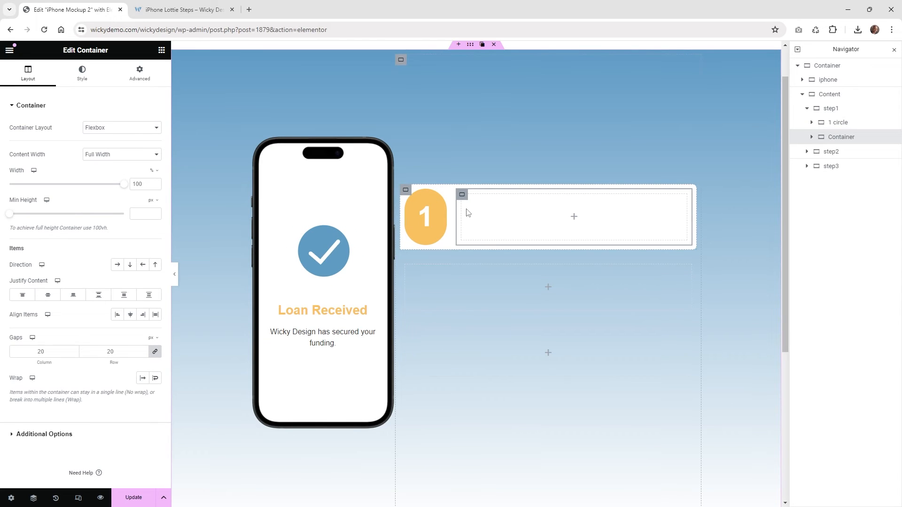
Add a Heading widget to the new container beside the circle, with the title "Get Approved"
click(162, 54)
drag(45, 261, 559, 223)
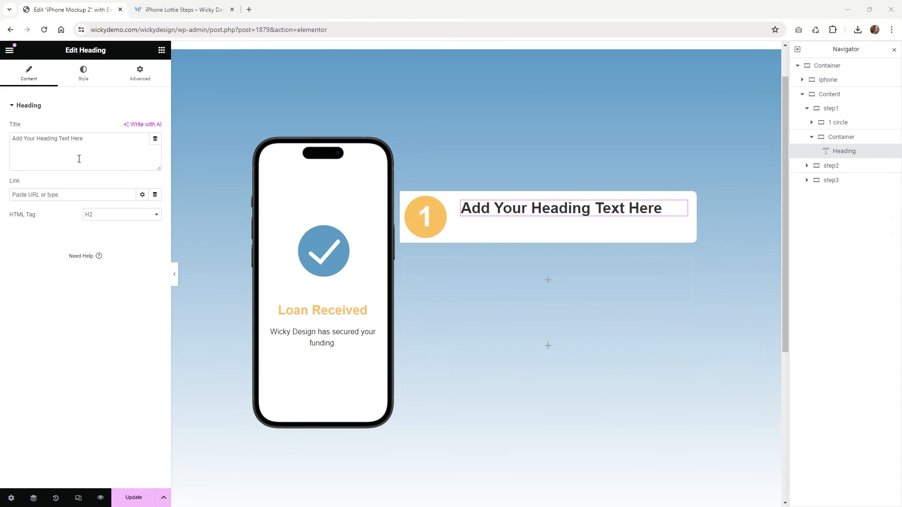
triple_click(90, 150)
text(Get Approved)
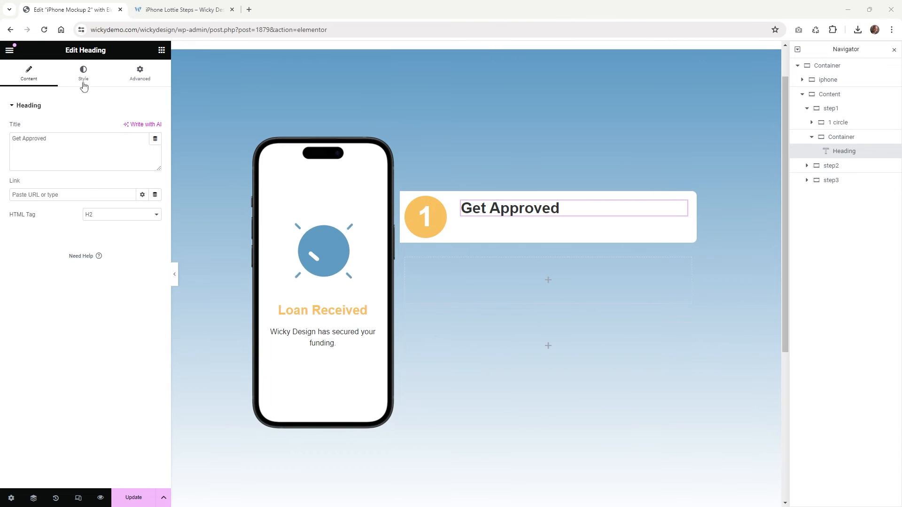
Add a Text Editor widget beneath the Get Approved heading with the "Aliquam pretium, diam id rhoncus tempor…" placeholder paragraph
click(162, 52)
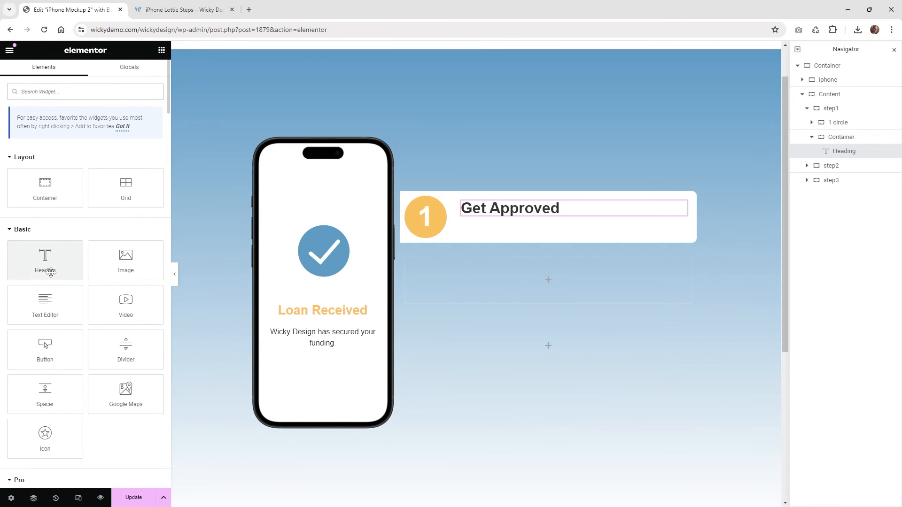
drag(46, 303, 546, 216)
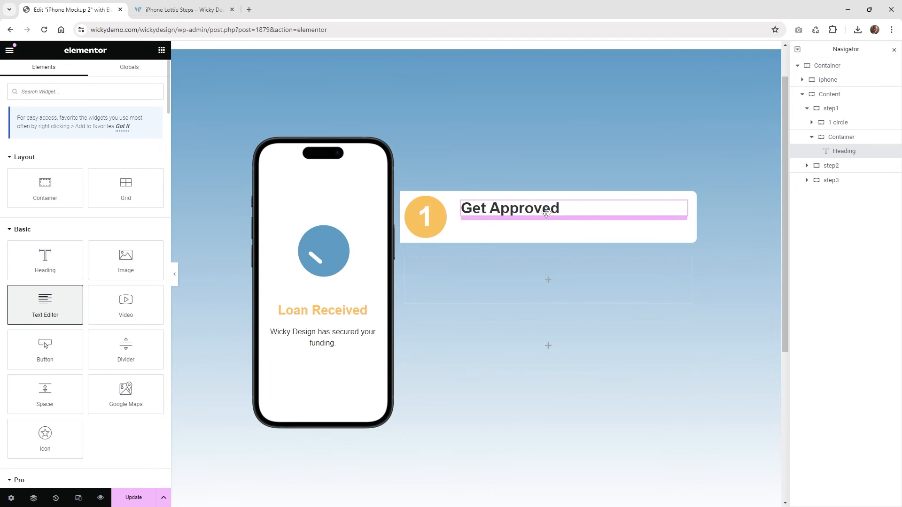
click(115, 217)
key(ctrl+a)
text(Aliquam pretium, diam id rhoncus tempor, elit tortor varius lectus, nec lacinia nunc orci eget dolor. Mauris a gravida libero, ac dictum felis.)
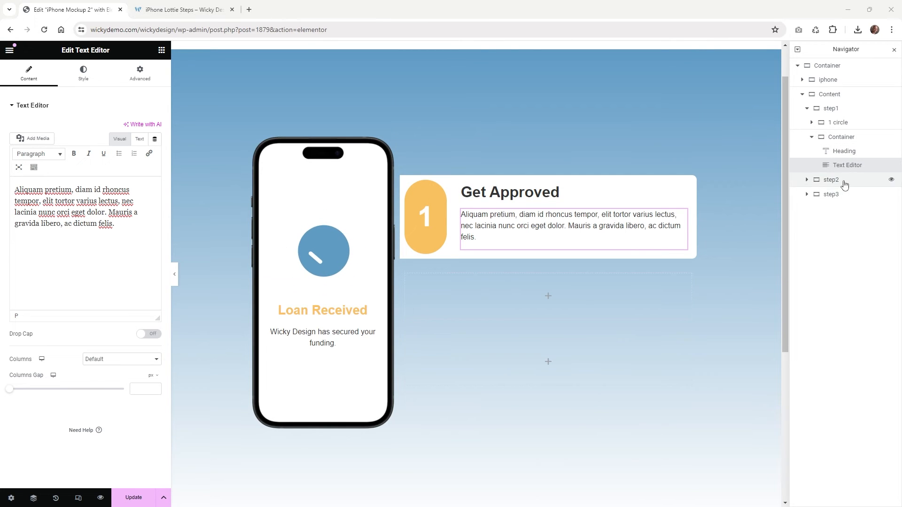
Set the align items option of the step1 container to Center
click(829, 111)
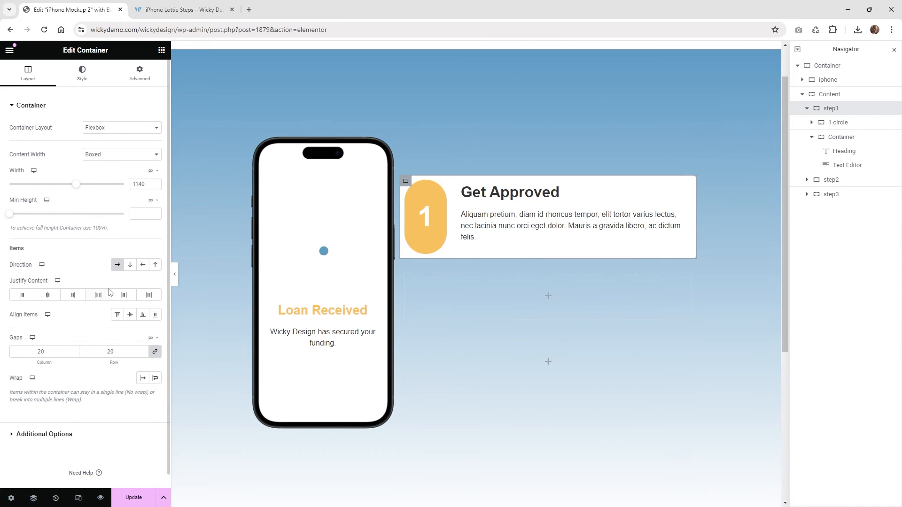
click(132, 318)
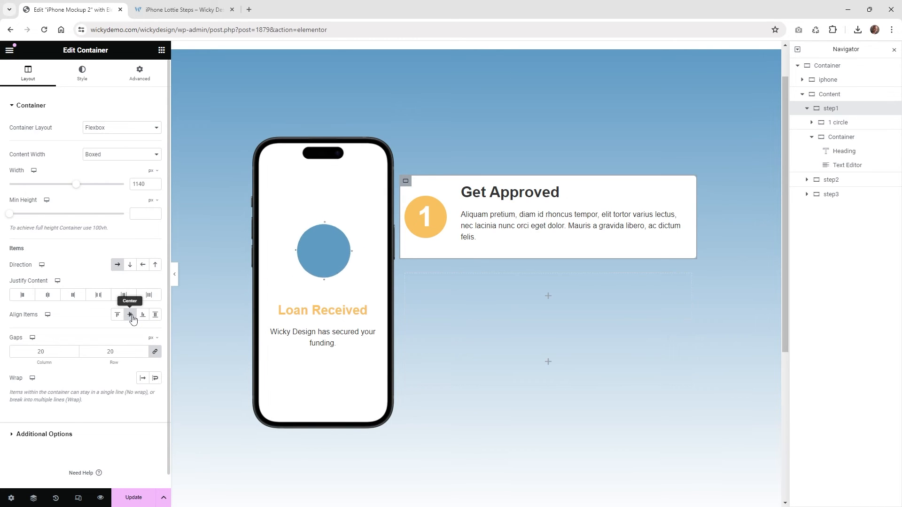
click(132, 318)
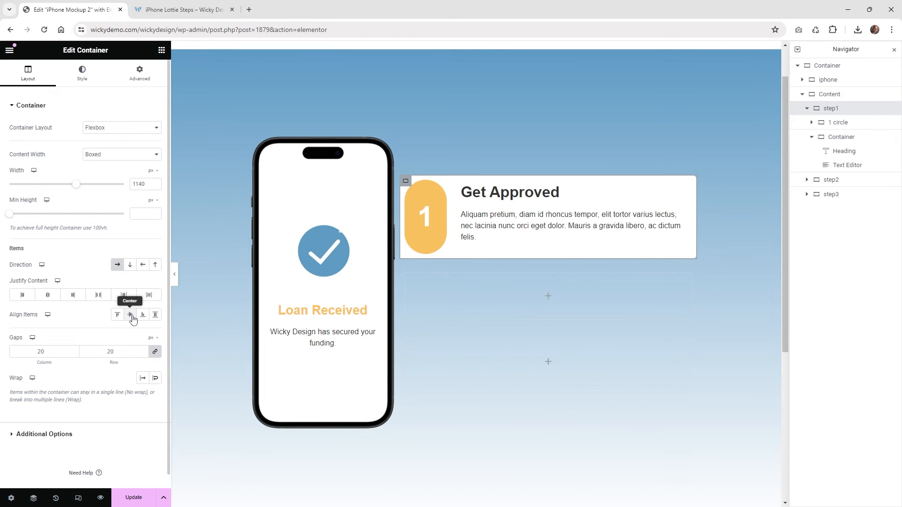
click(132, 318)
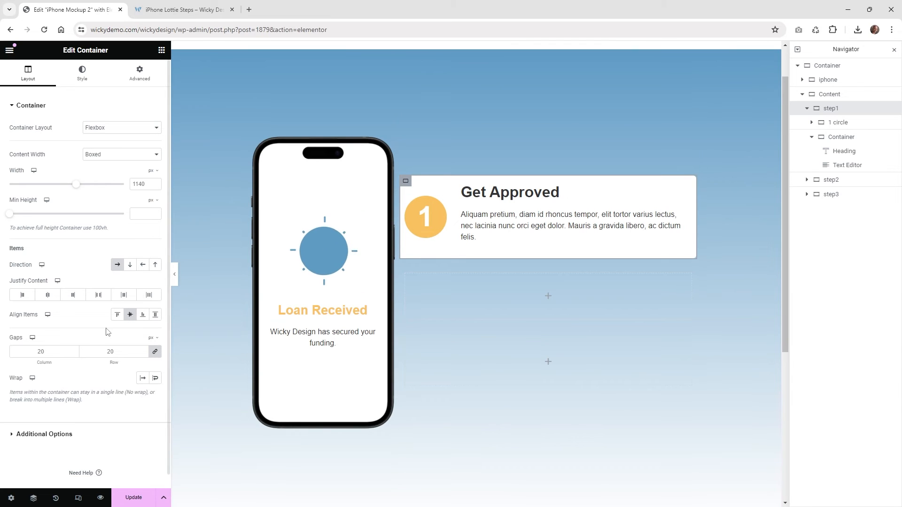
Duplicate the step1 container and rename the copy "step2"
click(423, 214)
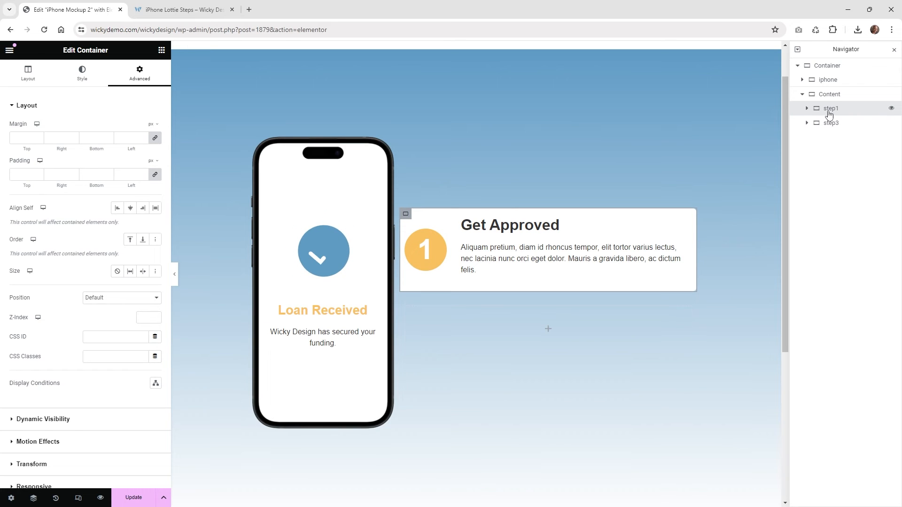
right_click(828, 115)
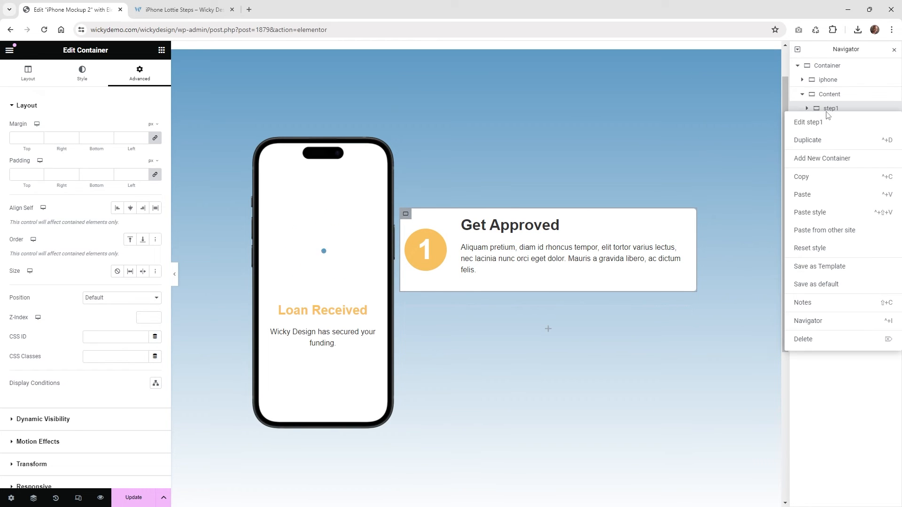
click(836, 141)
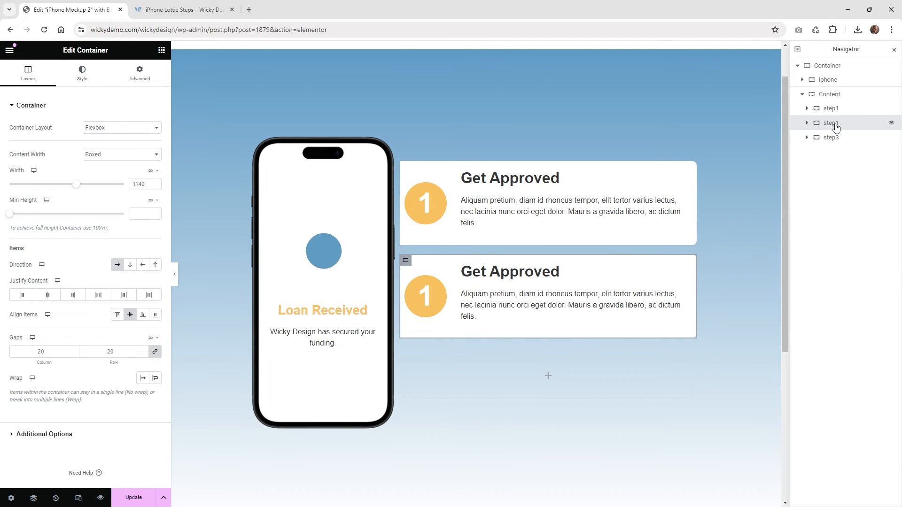
double_click(837, 127)
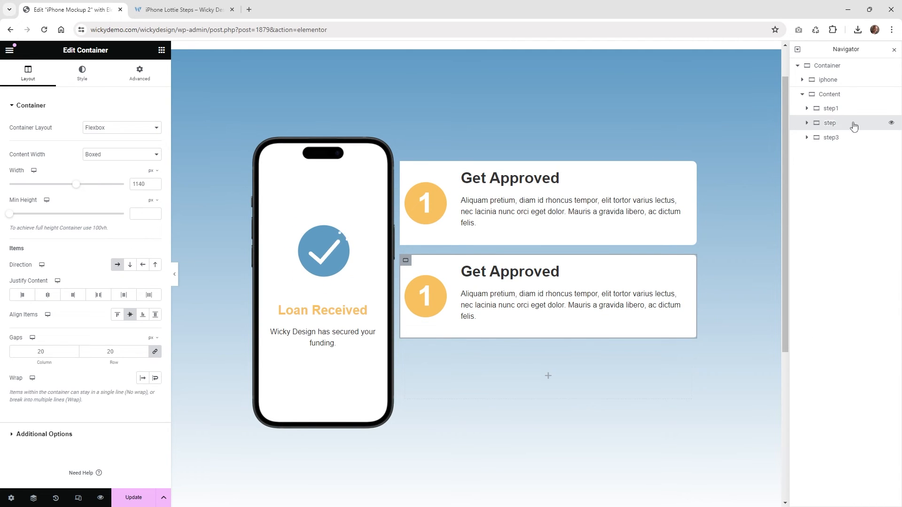
click(823, 187)
Change the number heading in the step2 circle to "2"
click(808, 123)
click(426, 296)
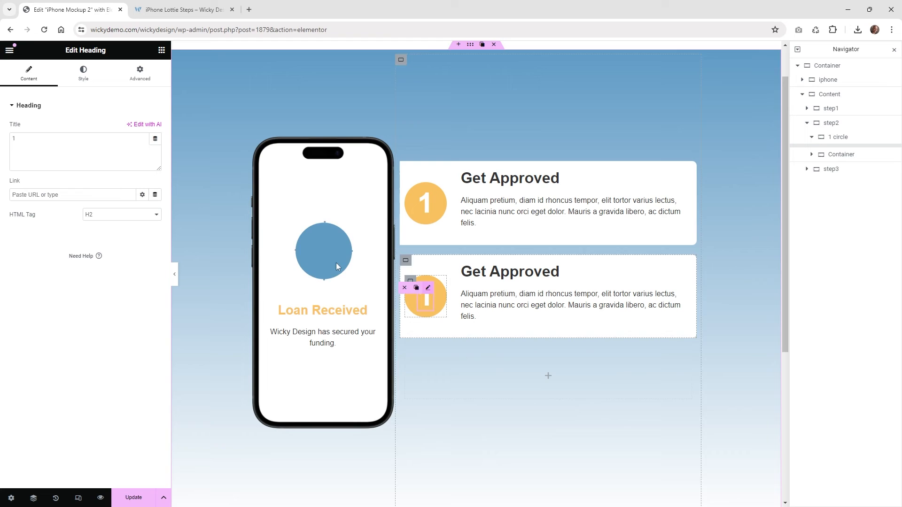
click(63, 140)
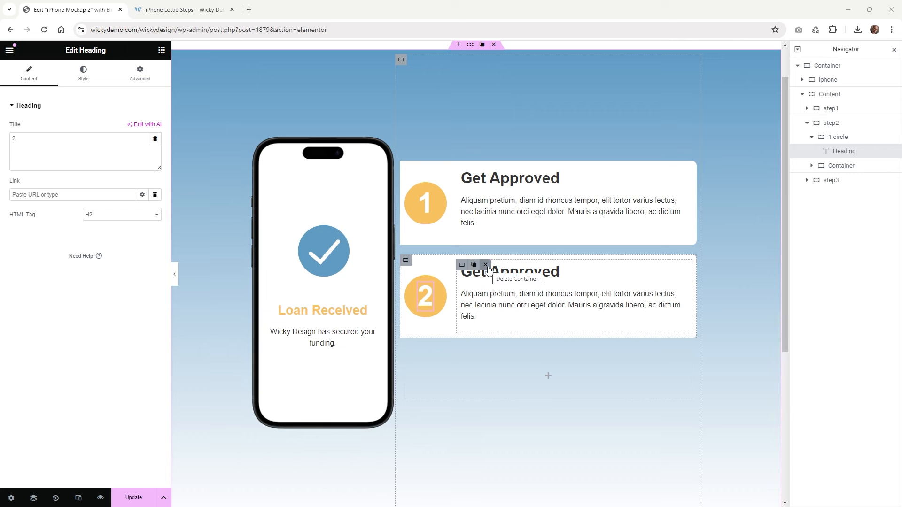
Delete the heading-and-text container inside step2 and place a Text Editor widget directly after its circle
click(486, 265)
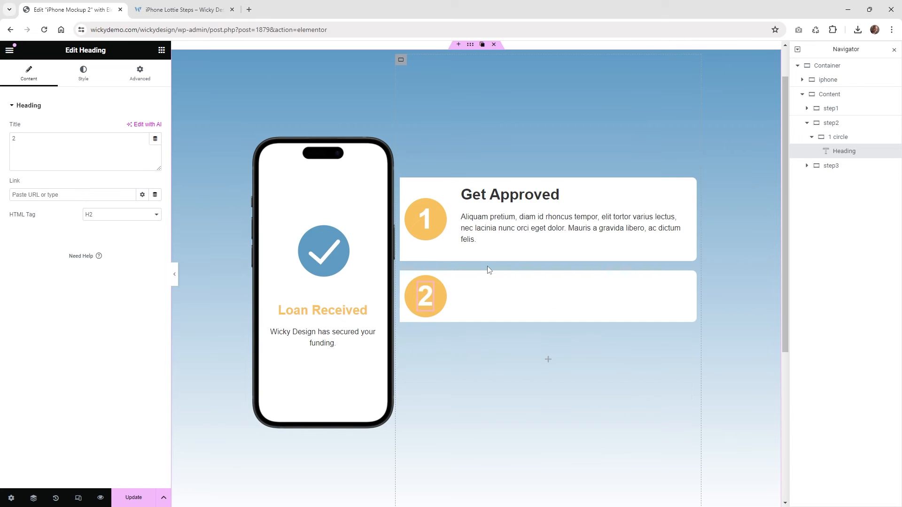
click(162, 50)
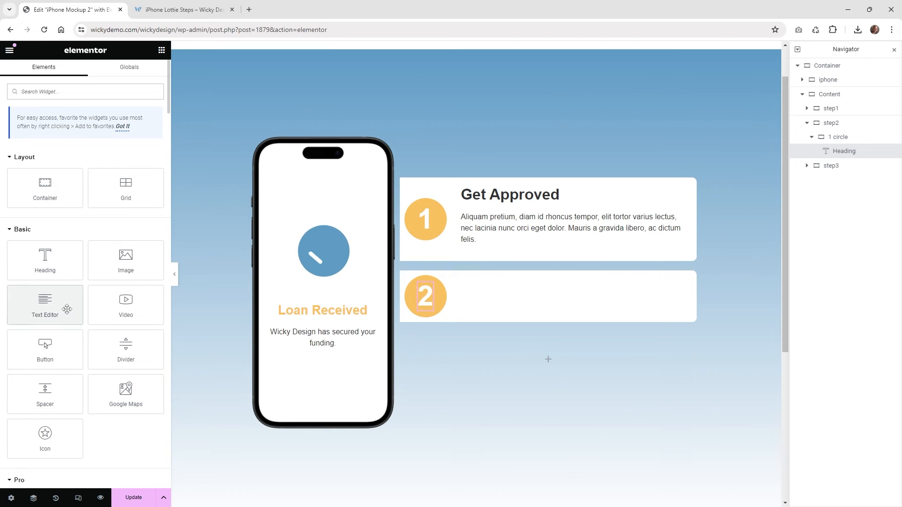
drag(68, 309, 446, 292)
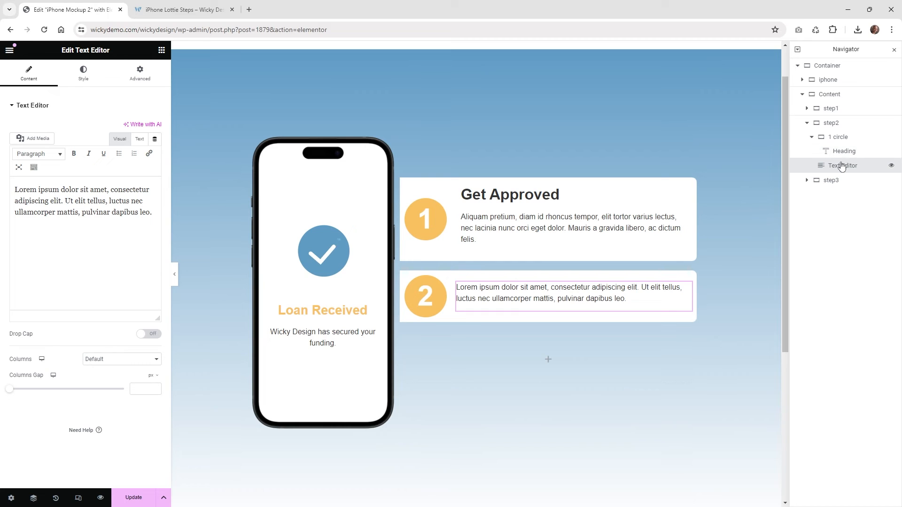
Rename the circle container inside step2 to "2 circle"
click(811, 137)
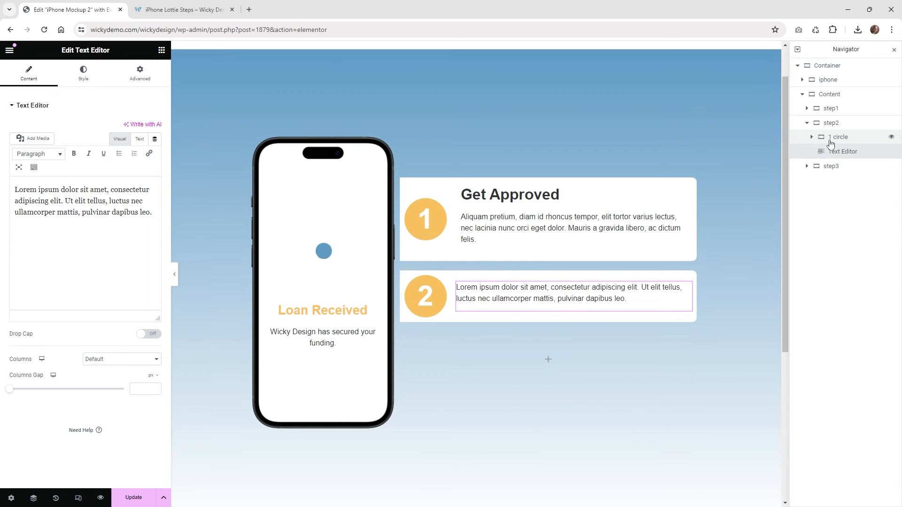
click(830, 140)
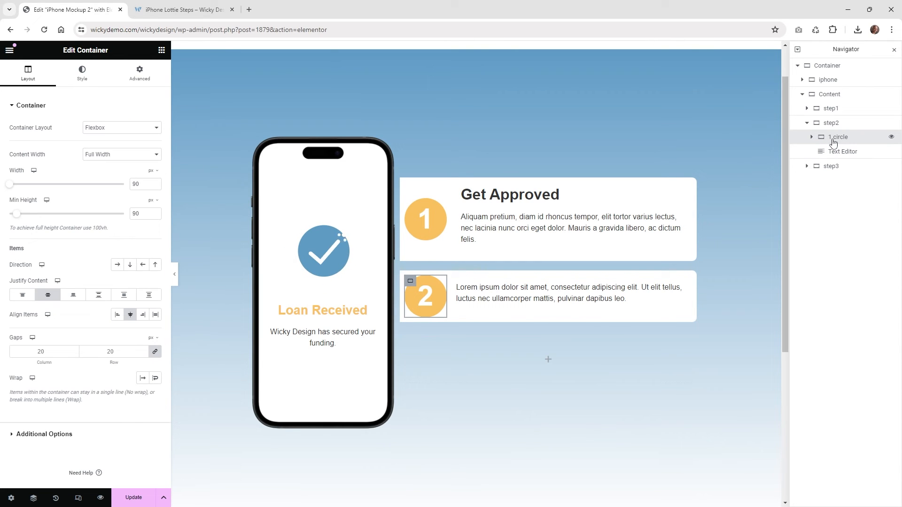
click(831, 137)
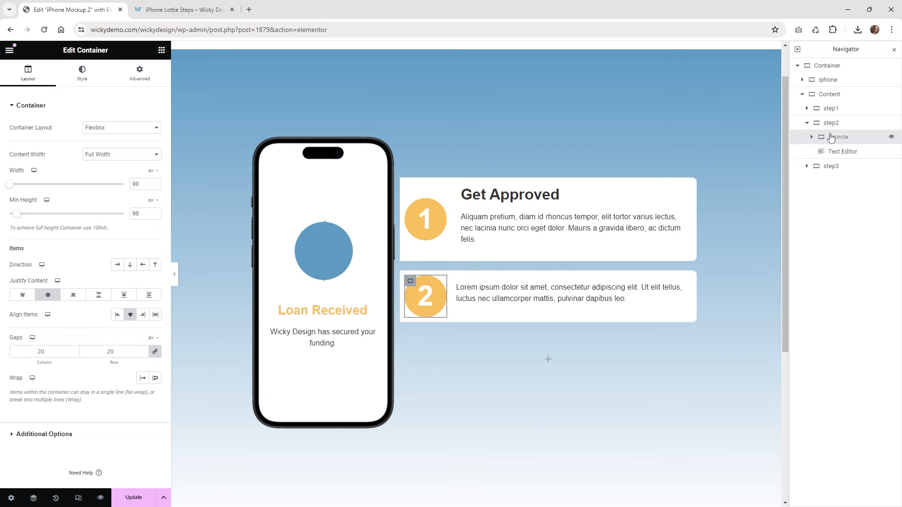
key(BackSpace)
text(2)
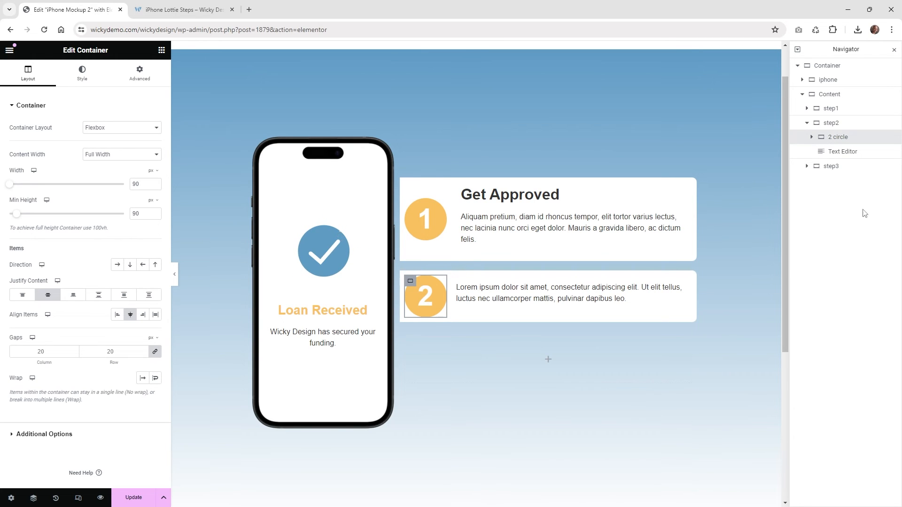
click(836, 125)
click(838, 137)
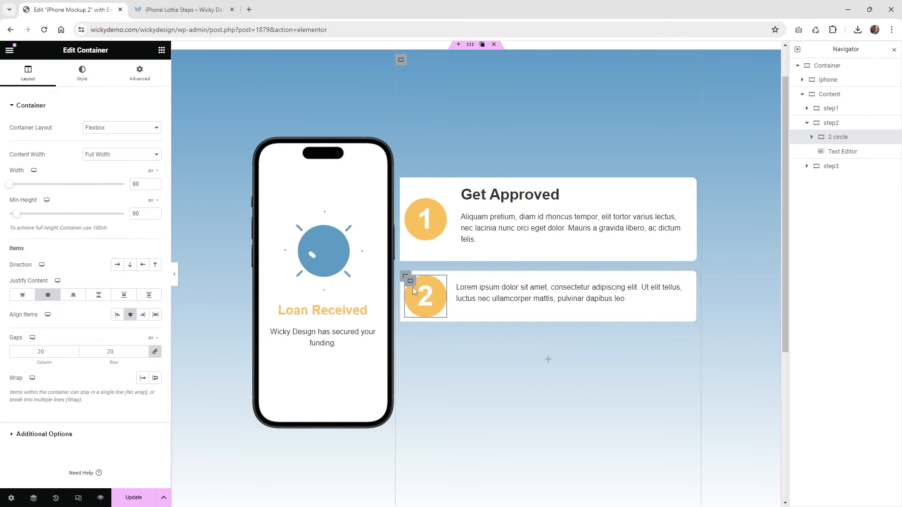
Rewrite the step2 text as HTML with an h2 heading "Apply Now" above the Lorem ipsum paragraph, and check it in the visual editor
click(843, 155)
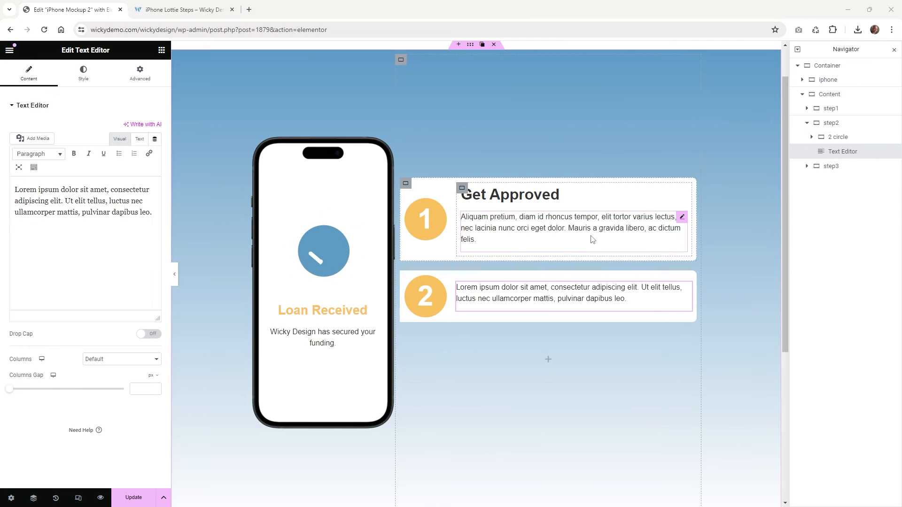
click(139, 138)
click(119, 220)
key(ctrl+a)
text(<h2>Apply Now</h2> Lorem ipsum dolor sit amet, consectetur adipiscing elit. Ut elit tellus, luctus nec ullamcorper mattis, pulvinar dapibus leo.)
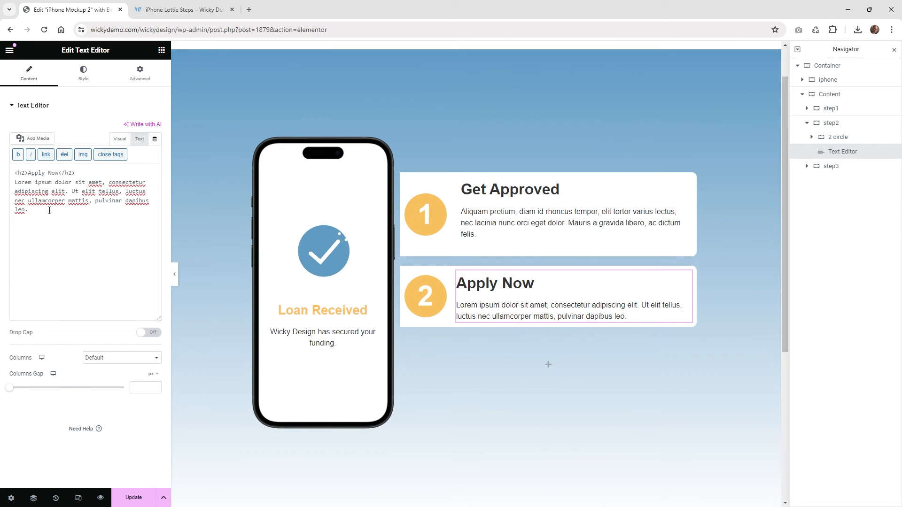
click(119, 139)
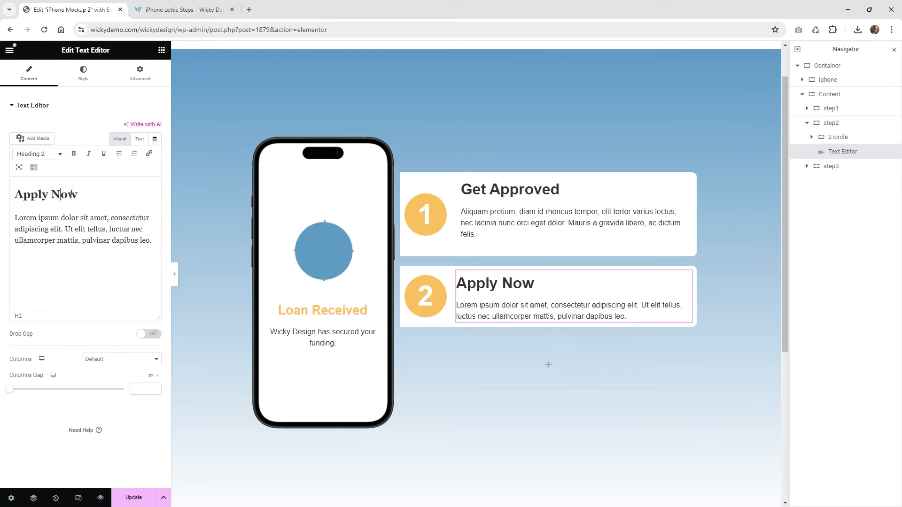
drag(81, 195, 25, 202)
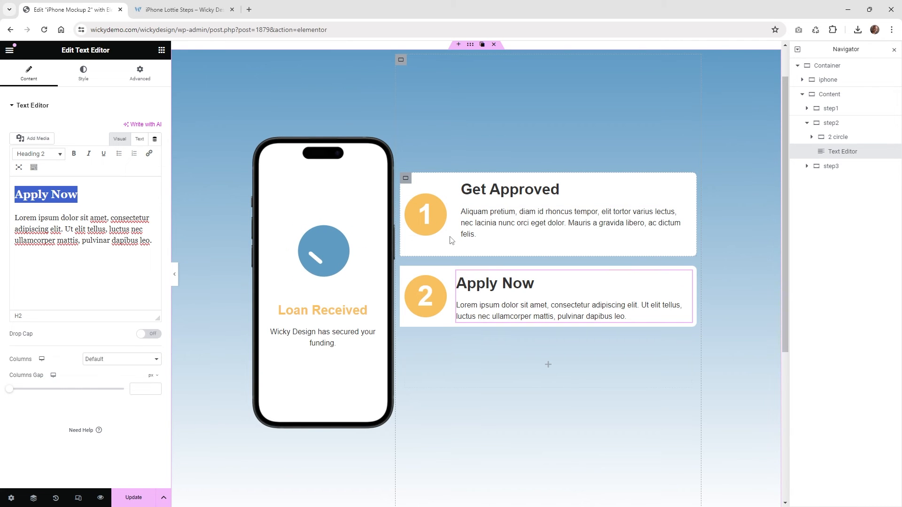
Try a gap of 0 between the items of step1 and restore it to 20 px
click(405, 179)
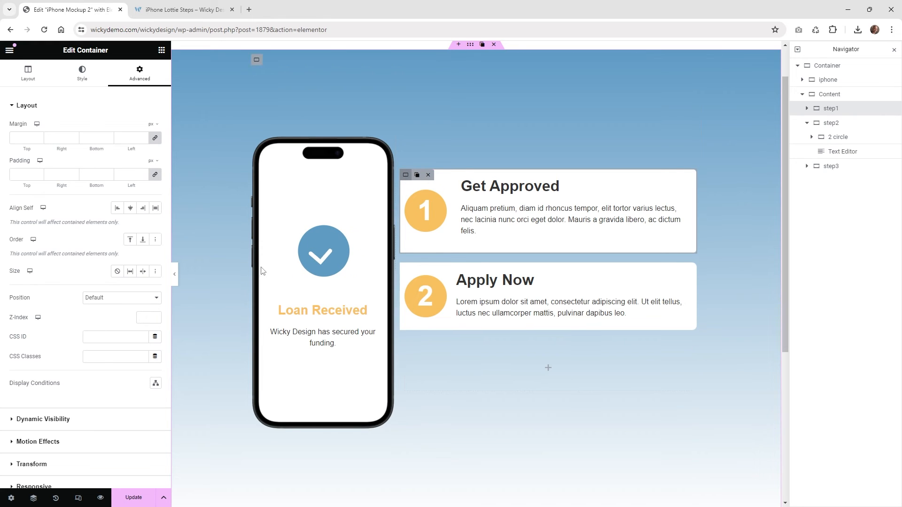
click(29, 77)
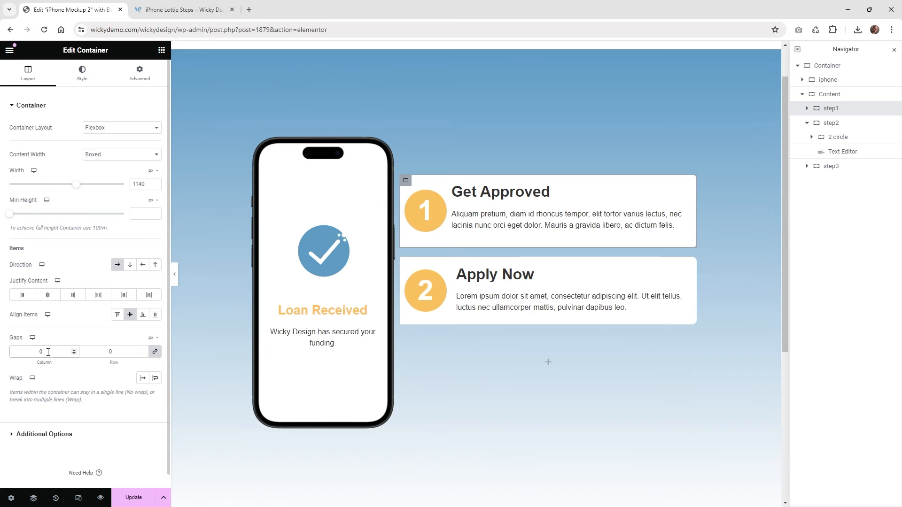
key(Left)
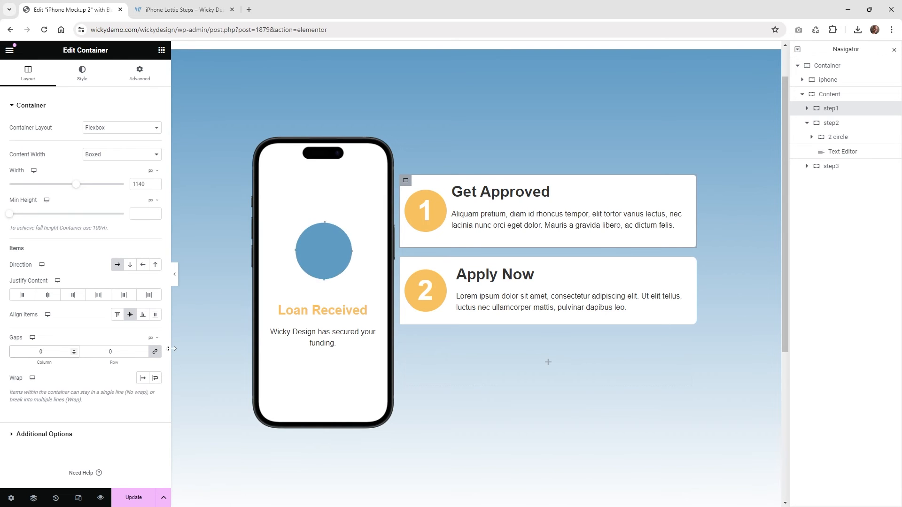
text(2)
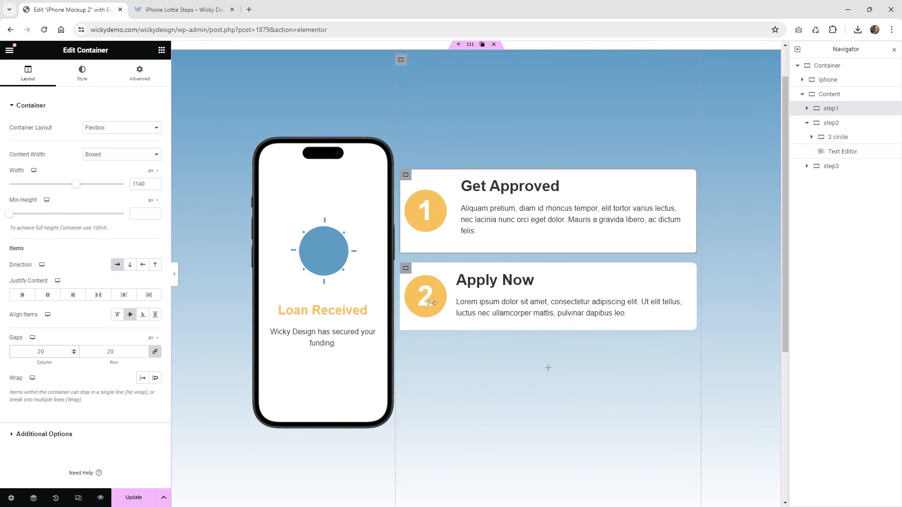
Examine the three step boxes and their numbered circles on the finished iPhone Lottie Steps page
key(ctrl+Tab)
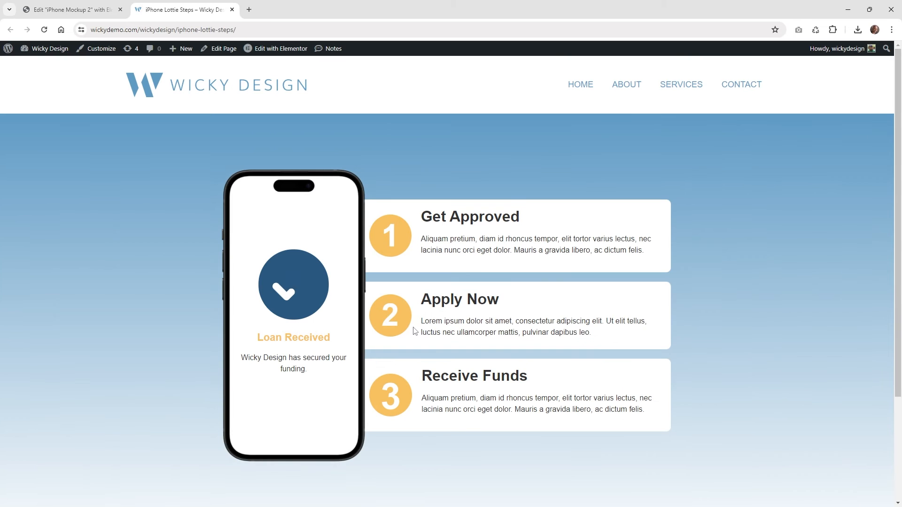
scroll(426, 374, down, 1)
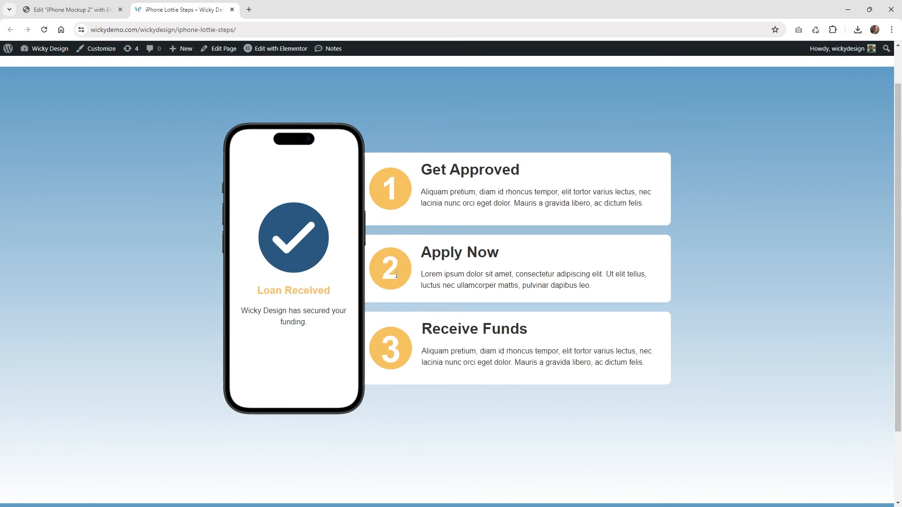
drag(396, 275, 379, 226)
click(396, 348)
right_click(395, 349)
click(394, 341)
right_click(396, 338)
click(380, 358)
Switch to Illustrator and review the SVG save options for 3-SVG.svg, closing them without saving
key(alt+Tab)
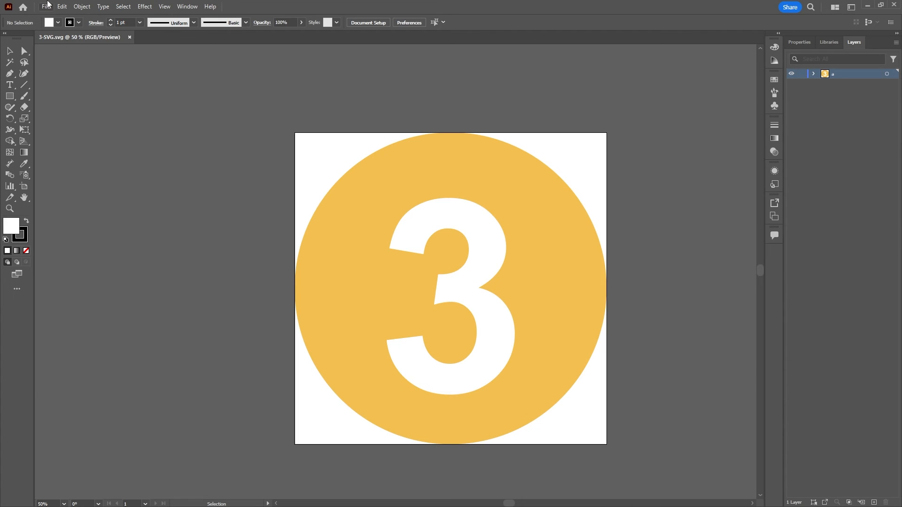
click(47, 6)
mouse_move(107, 215)
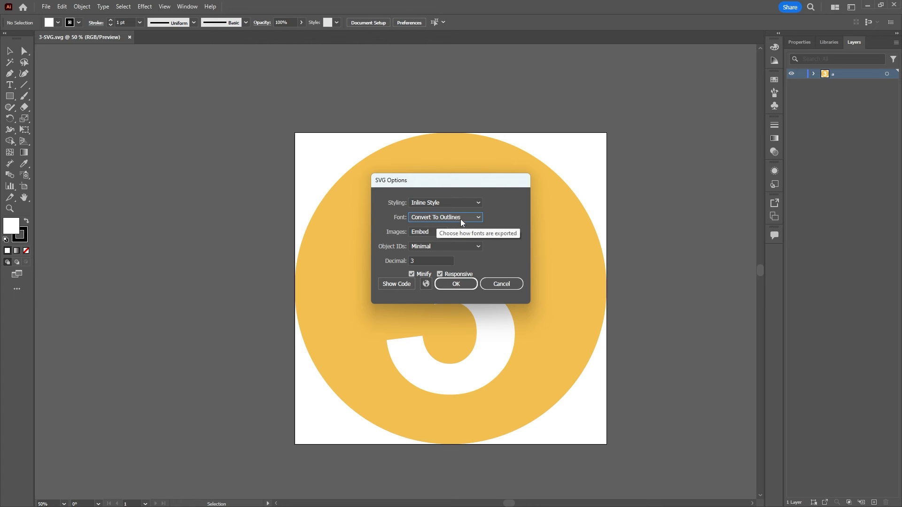
click(417, 260)
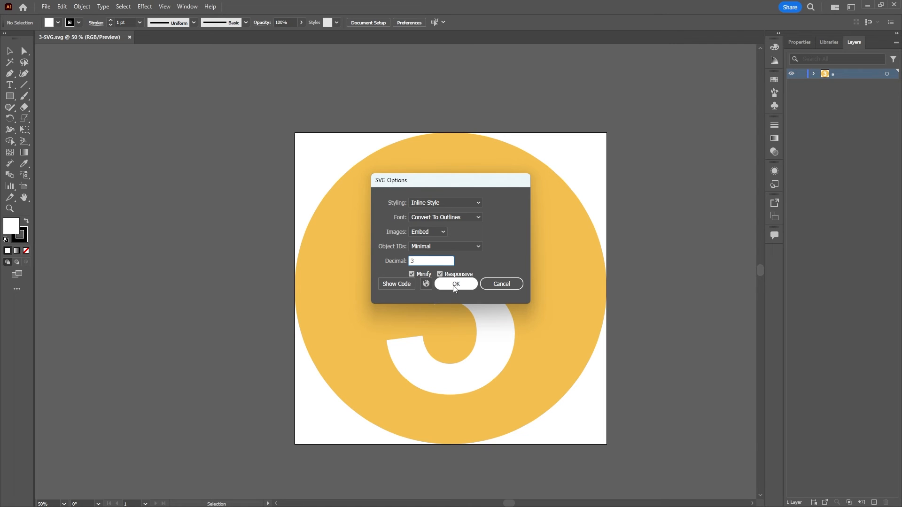
click(498, 286)
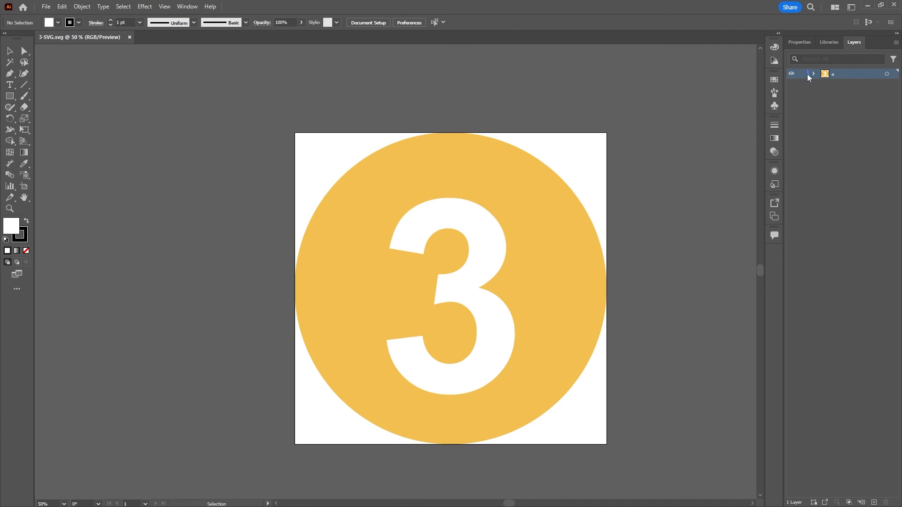
Switch back to the Elementor editor and add an Image widget to step3, using the 3-SVG circle from the media library
click(868, 7)
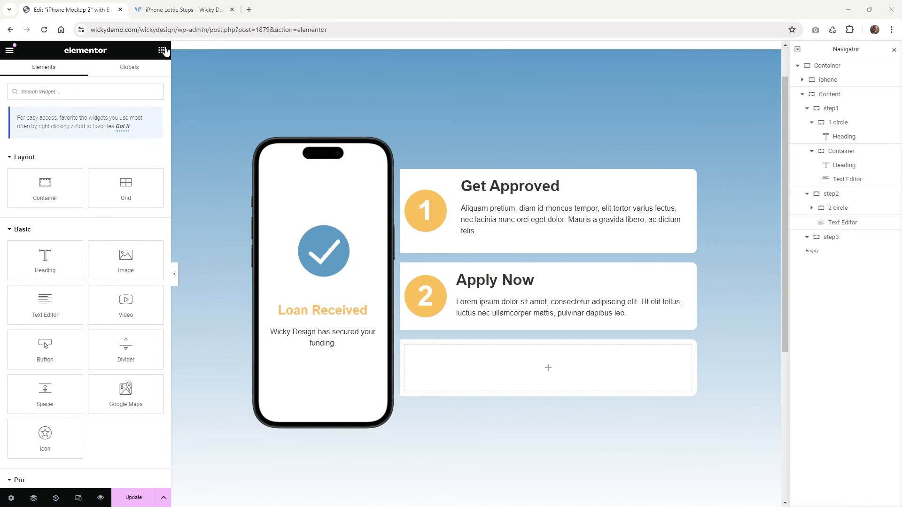
click(833, 237)
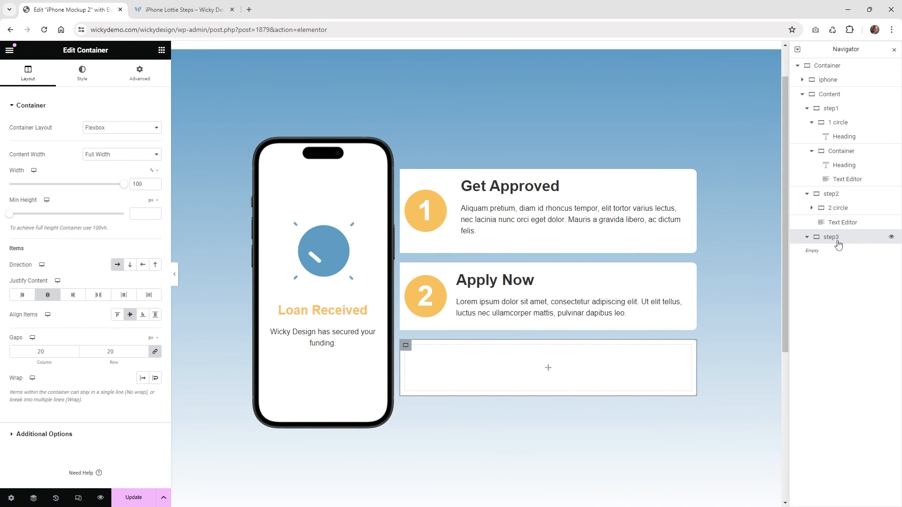
click(161, 49)
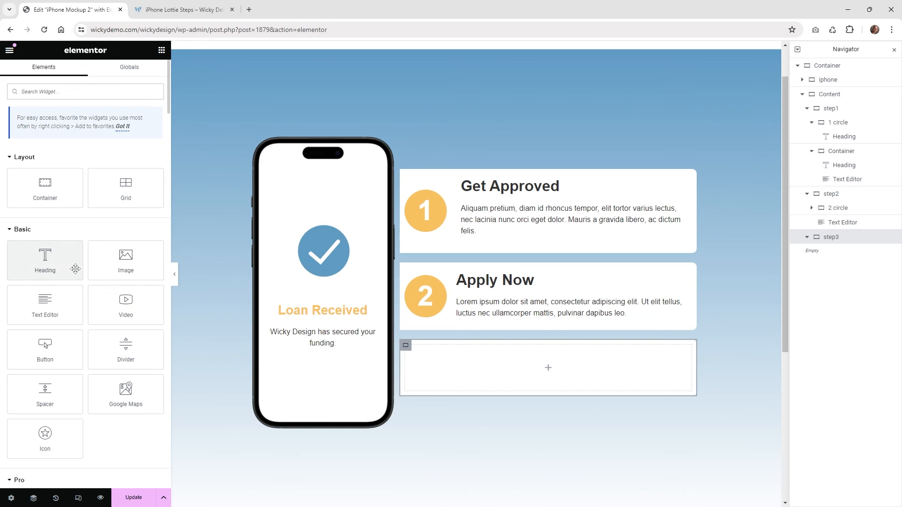
drag(125, 261, 479, 361)
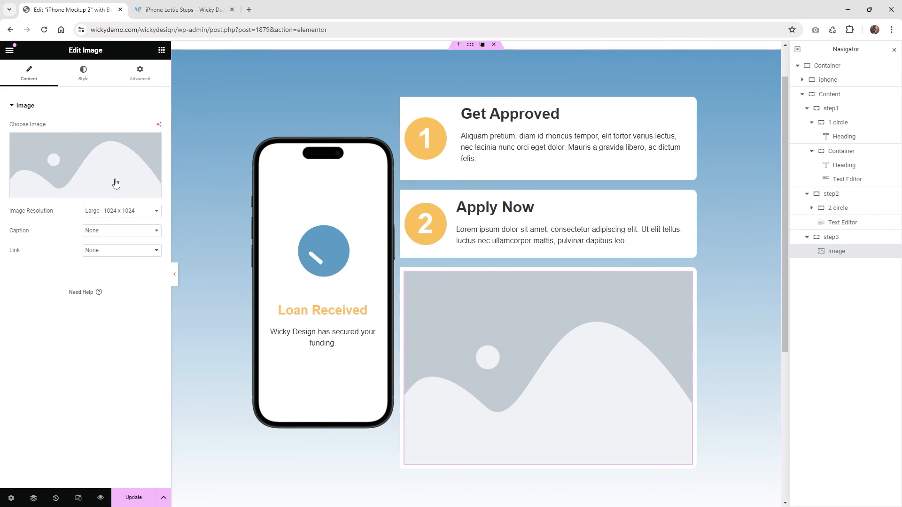
click(66, 160)
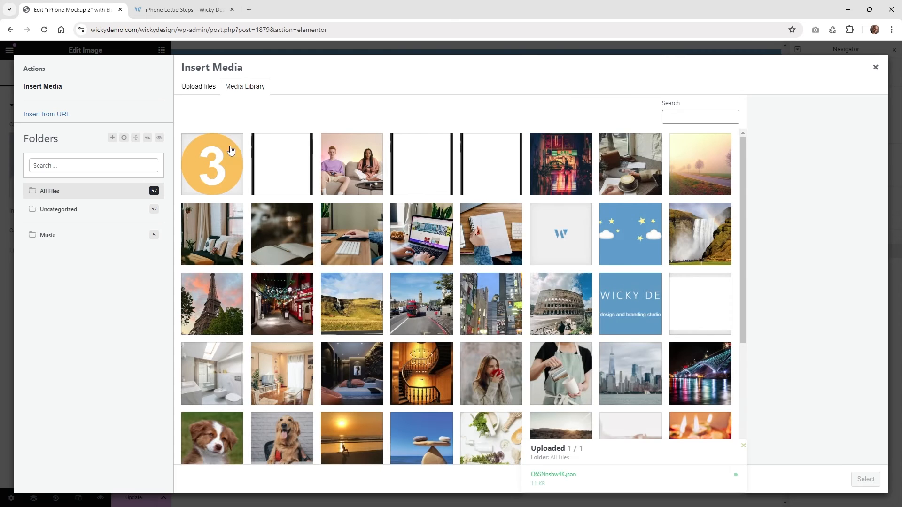
click(207, 178)
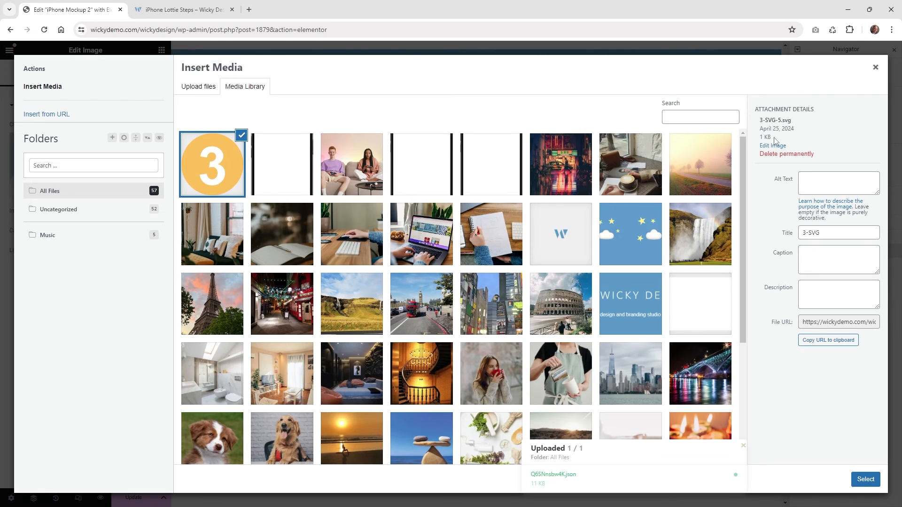
click(862, 477)
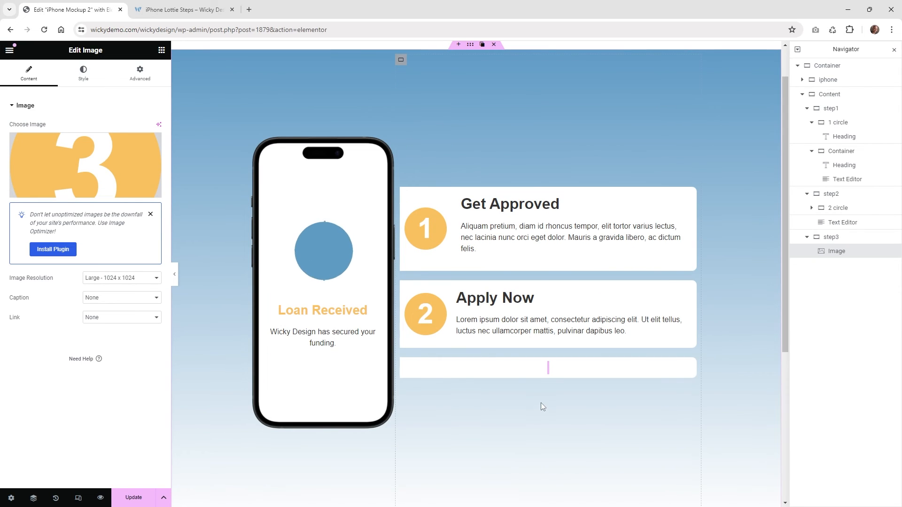
Change the step3 image's width unit to pixels and set the width to 110 px
click(89, 83)
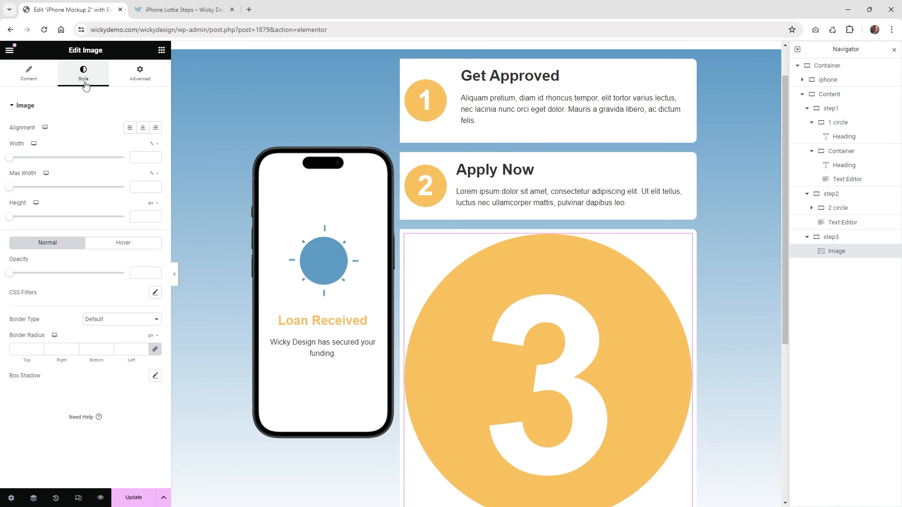
click(153, 146)
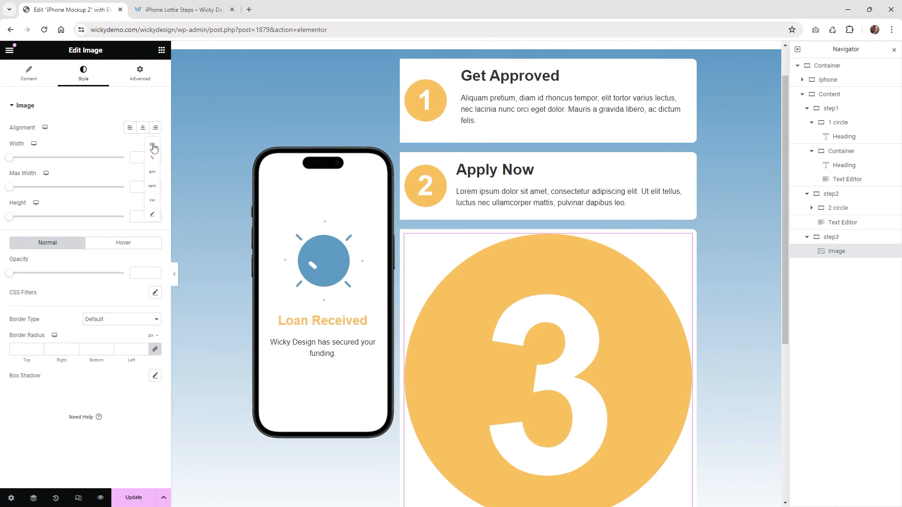
click(154, 145)
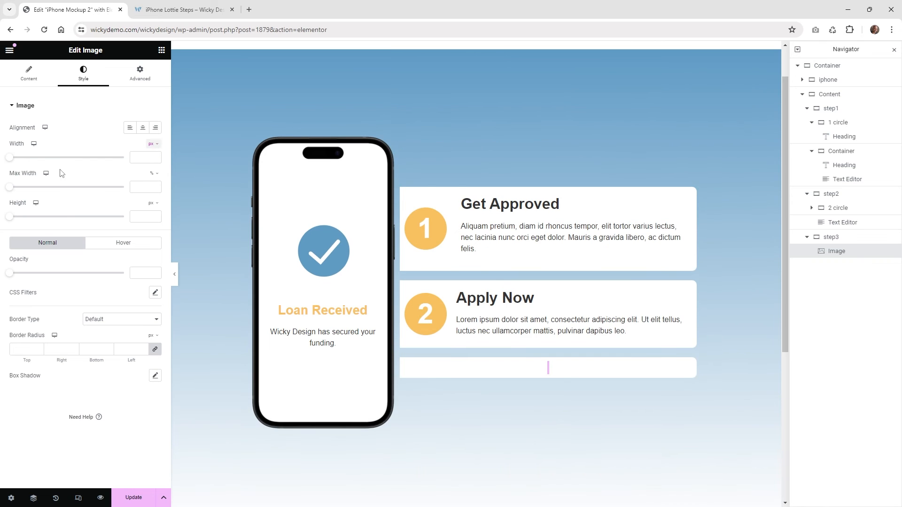
drag(9, 158, 23, 159)
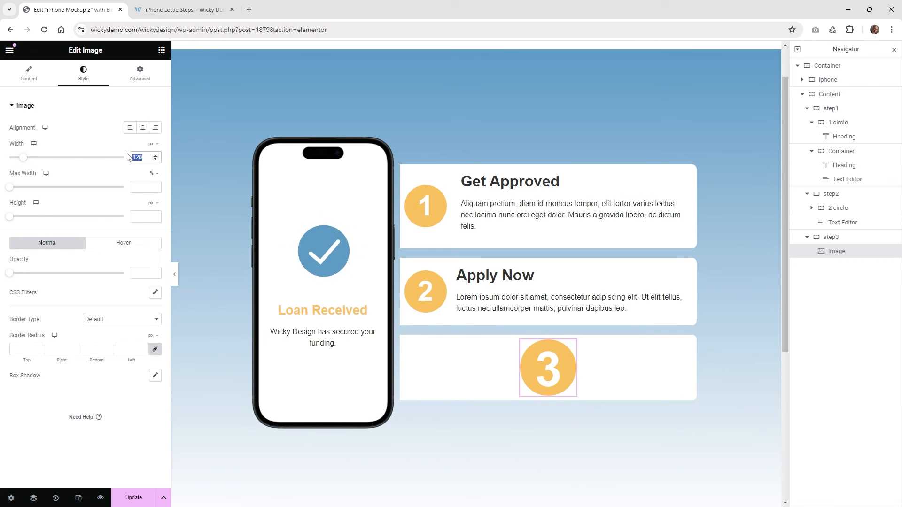
text(110)
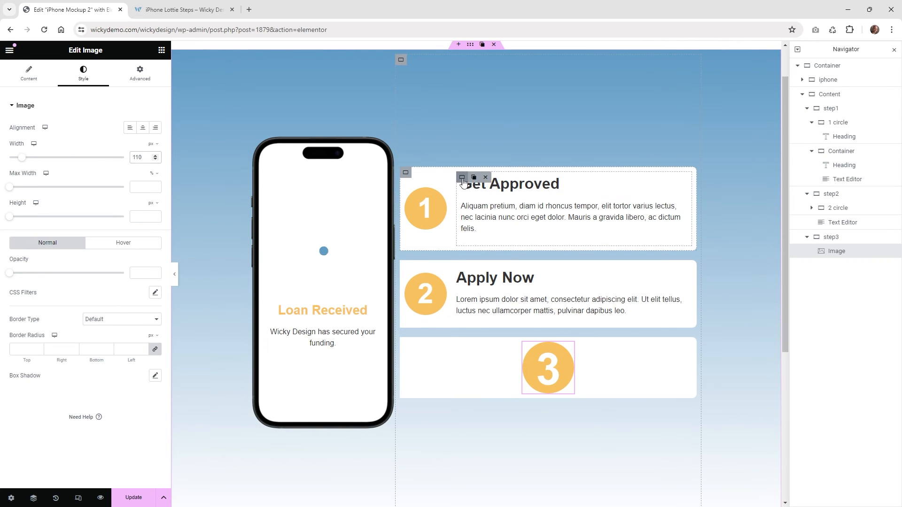
Copy the "Get Approved" heading and text container from step1 and paste it into step3
click(463, 180)
right_click(463, 181)
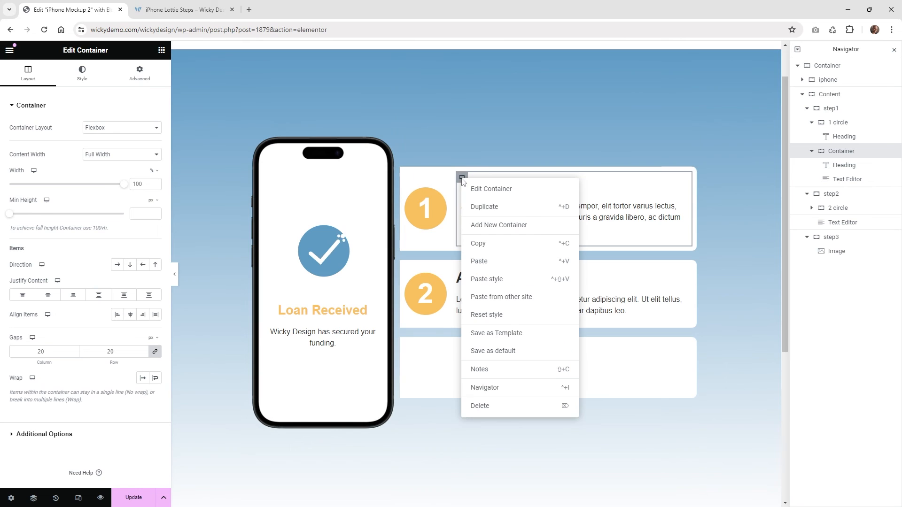
click(491, 250)
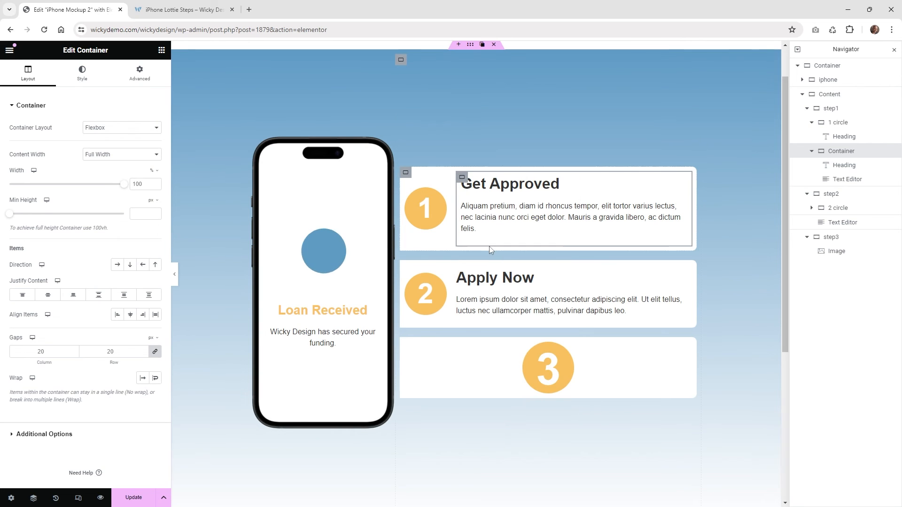
click(833, 239)
right_click(840, 241)
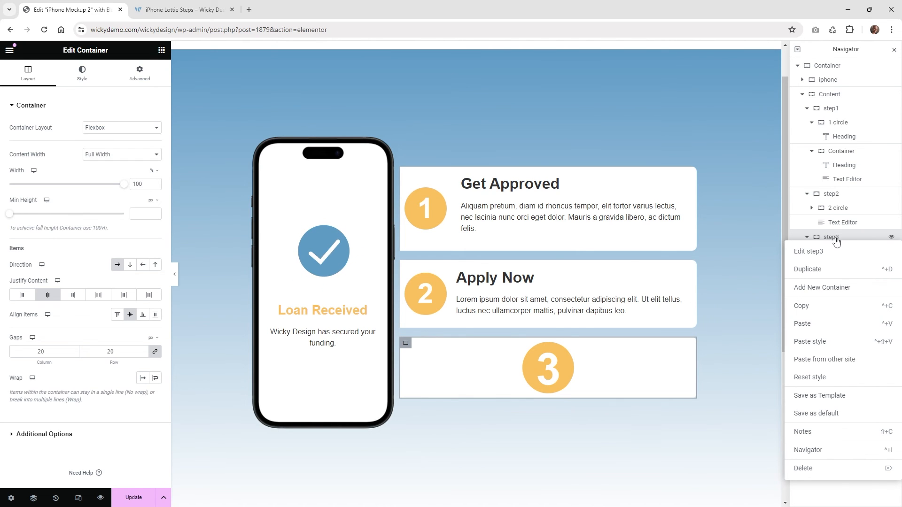
click(827, 324)
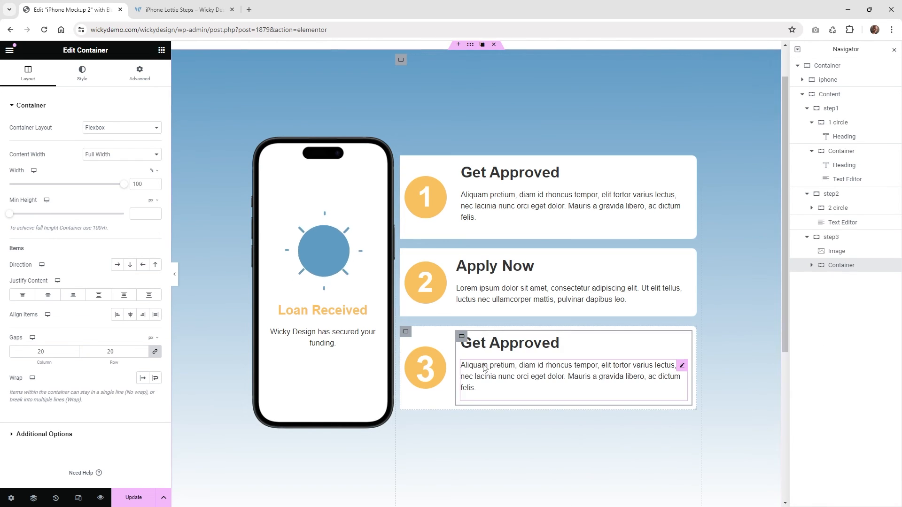
Check step3's item alignment and set the width of its circled 3 image to 118 px
click(839, 239)
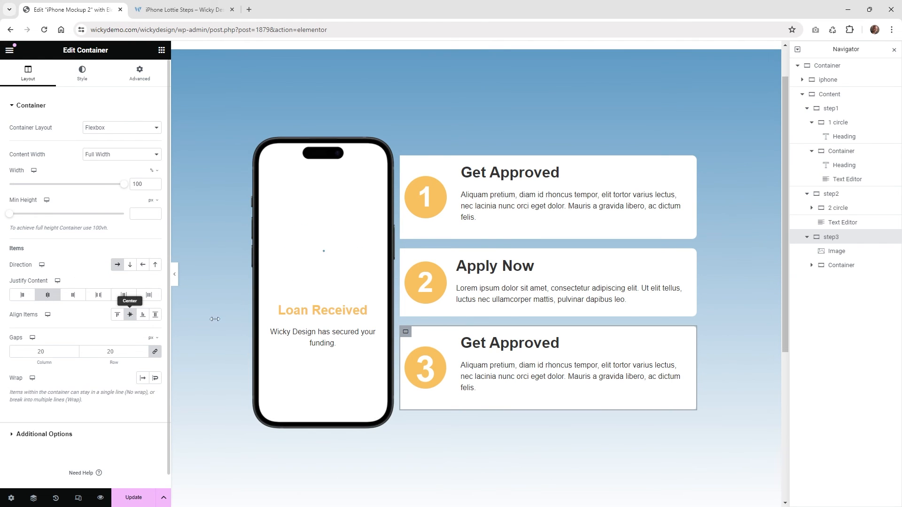
click(427, 368)
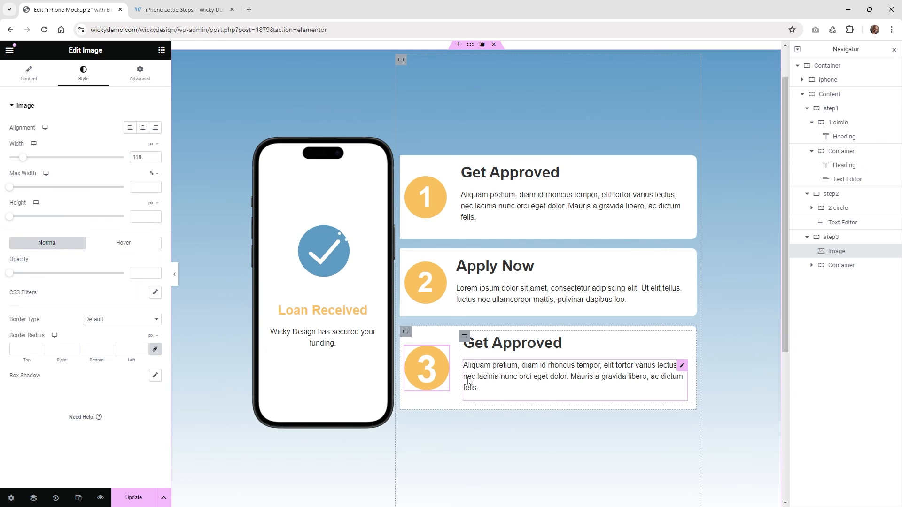
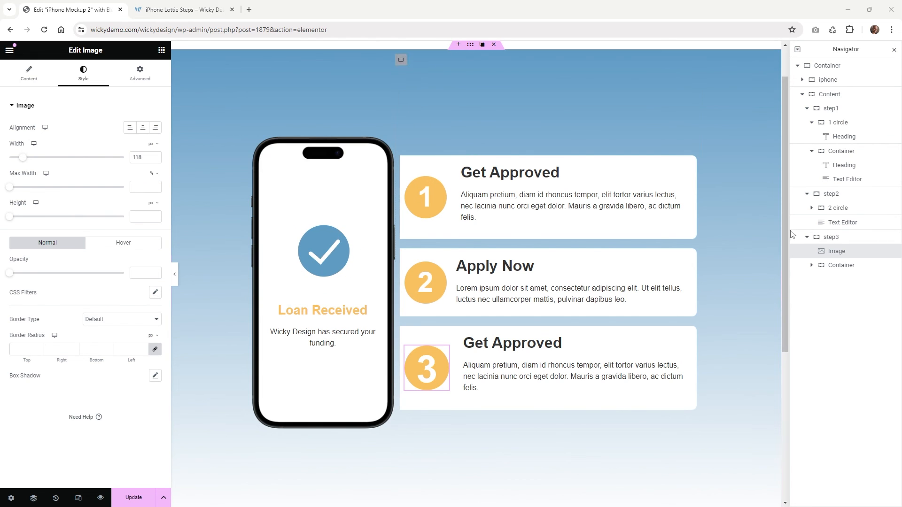
Set the left margin of the Content container to -12 px to tuck the step boxes against the iPhone
click(802, 94)
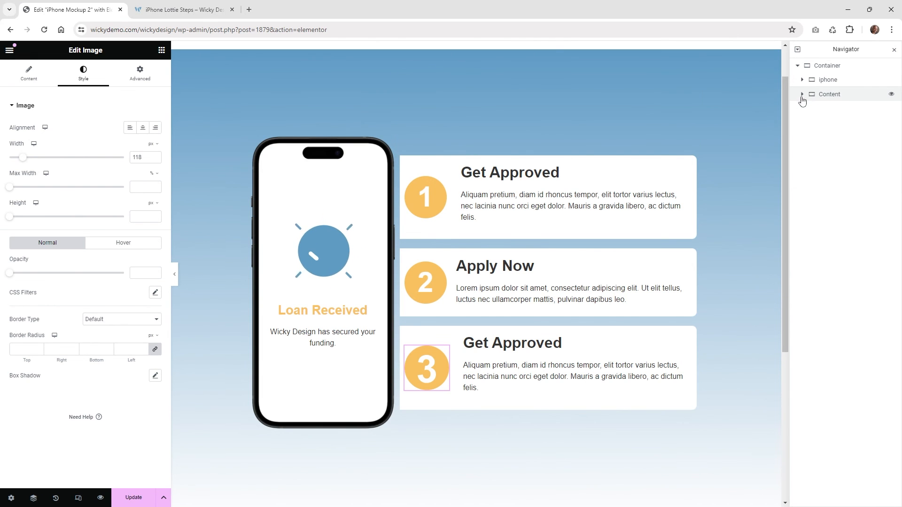
click(838, 96)
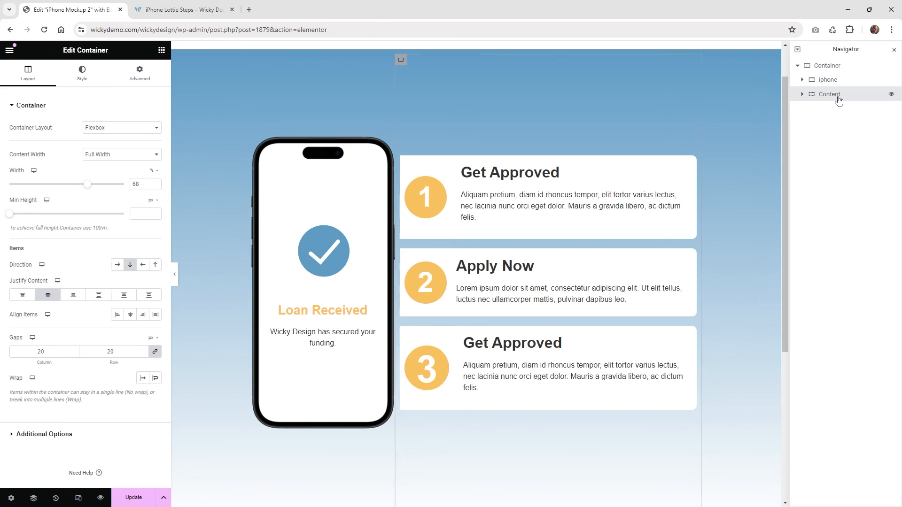
click(138, 73)
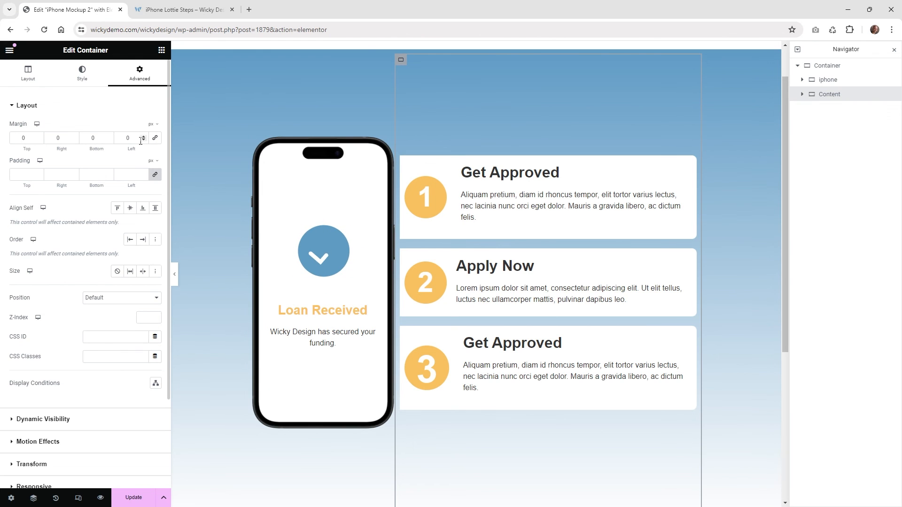
click(144, 141)
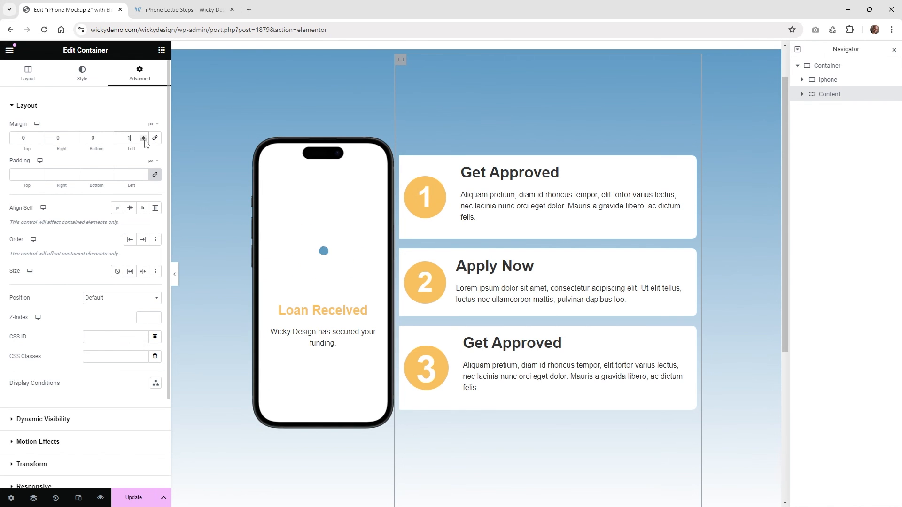
click(144, 140)
click(144, 141)
click(144, 140)
click(144, 141)
click(144, 140)
click(144, 141)
click(143, 140)
click(144, 140)
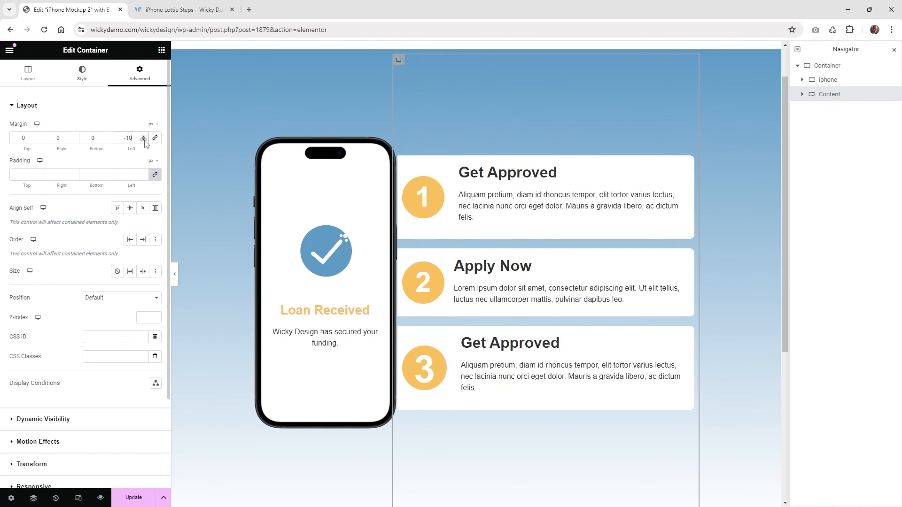
click(144, 140)
click(144, 140)
click(144, 140)
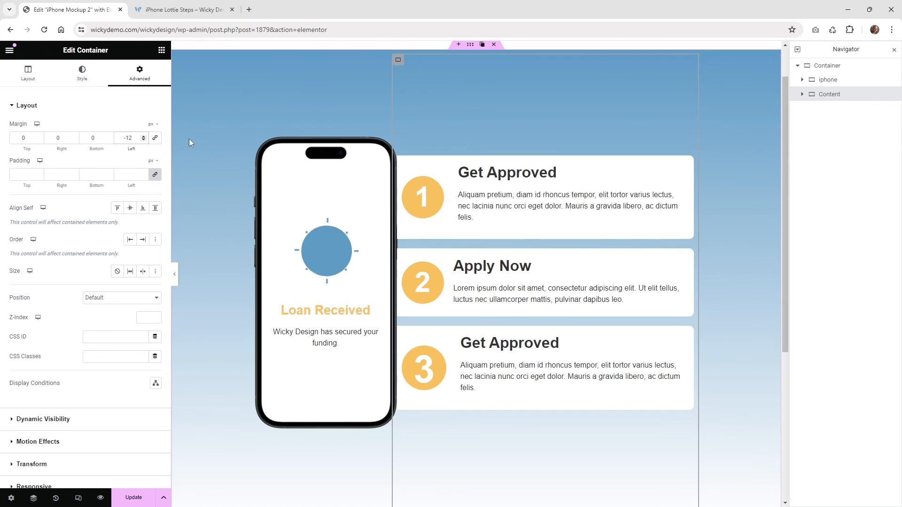
Set the z-index of the iphone container to 20 and that of the Content container to 10
click(828, 84)
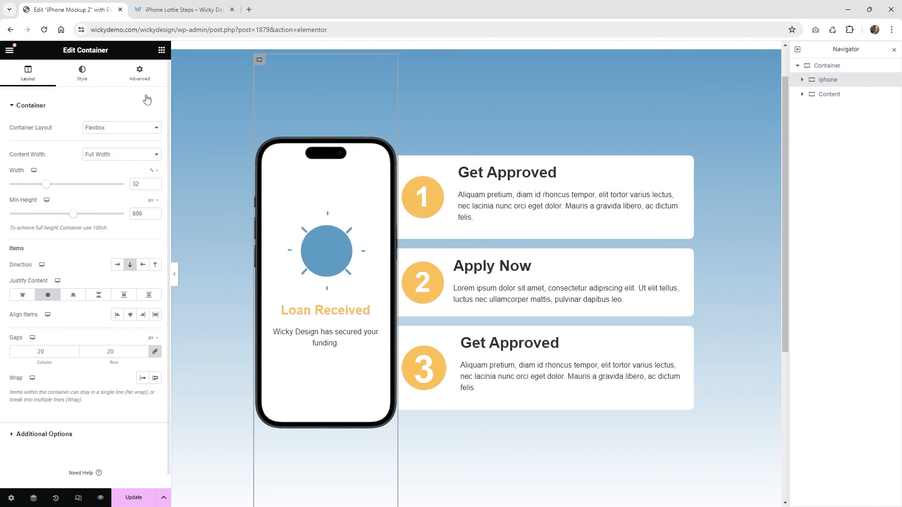
click(141, 73)
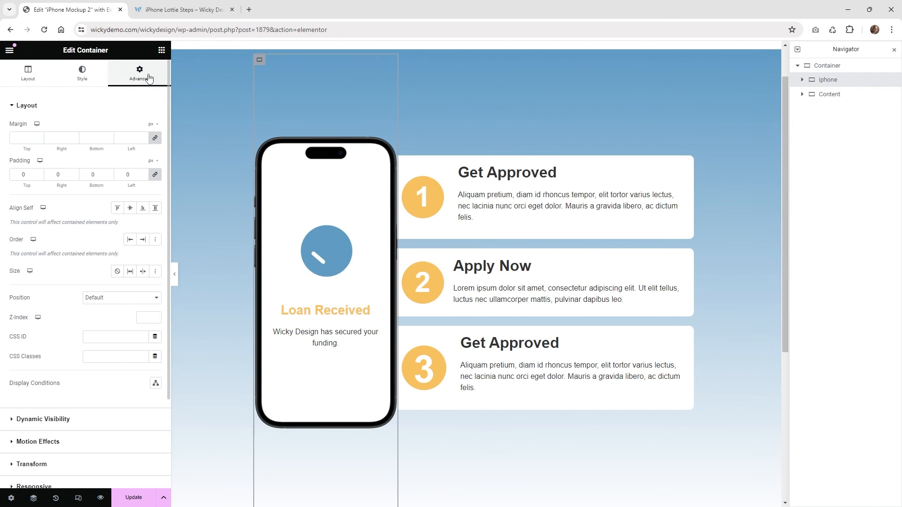
click(137, 318)
text(20)
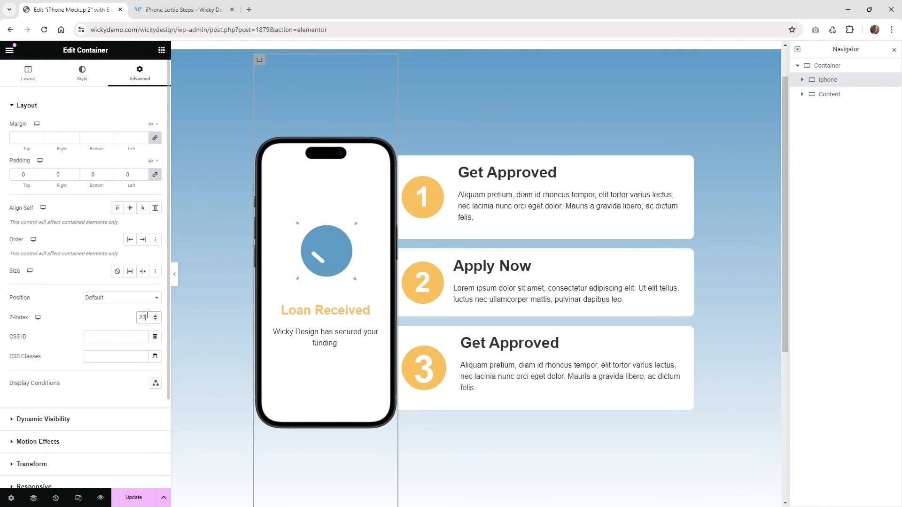
click(820, 99)
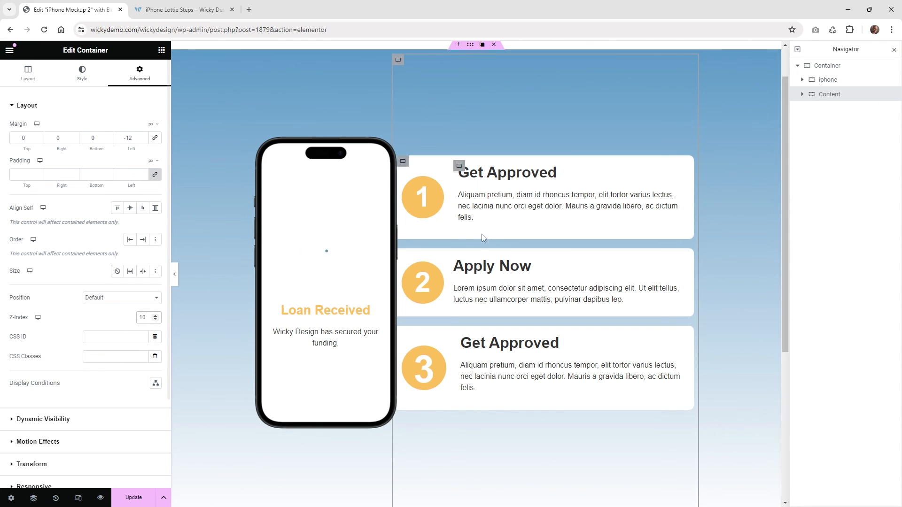
Reload the live iPhone Lottie Steps page to check its entrance animations, and return to the editor for that page
key(ctrl+Tab)
key(F5)
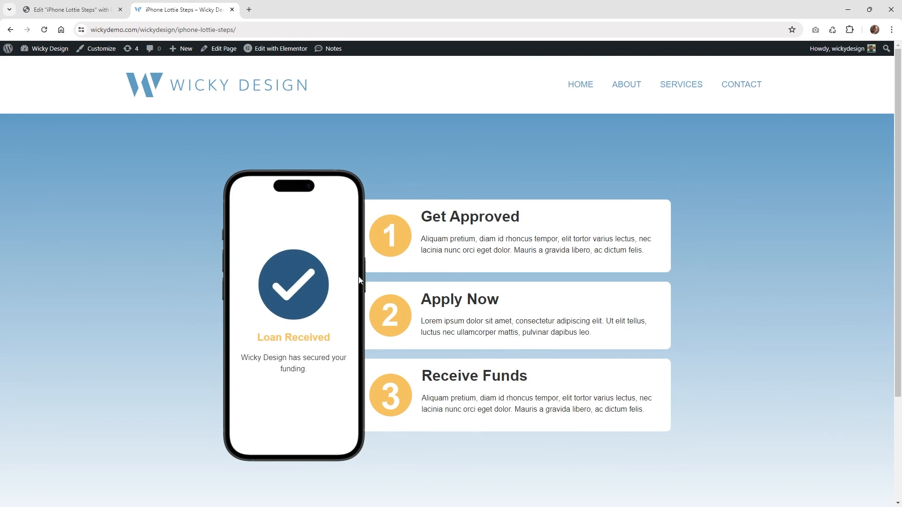
click(94, 11)
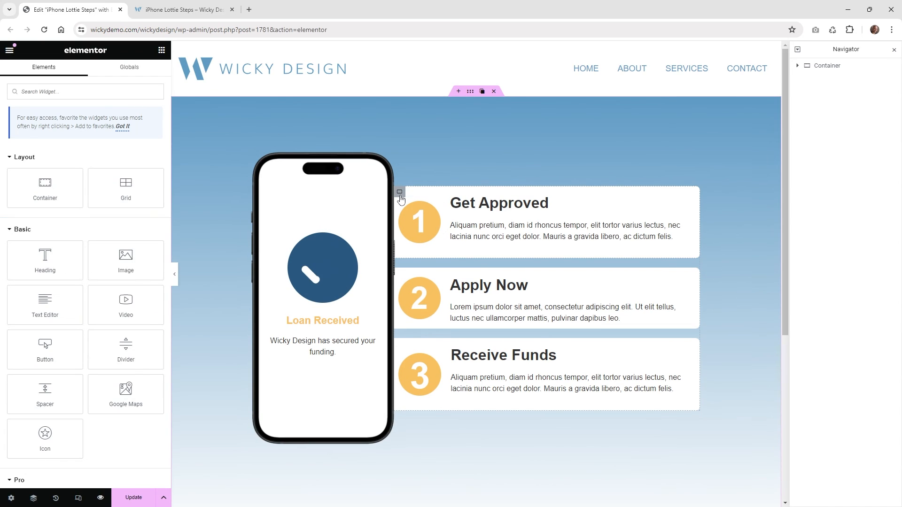
Examine the entrance animation, duration and delay settings of the step 1 container
click(400, 197)
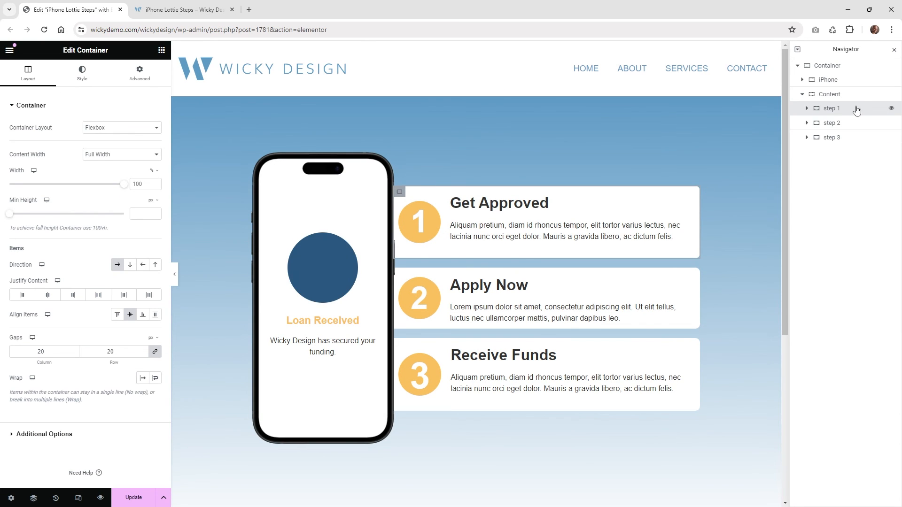
click(135, 74)
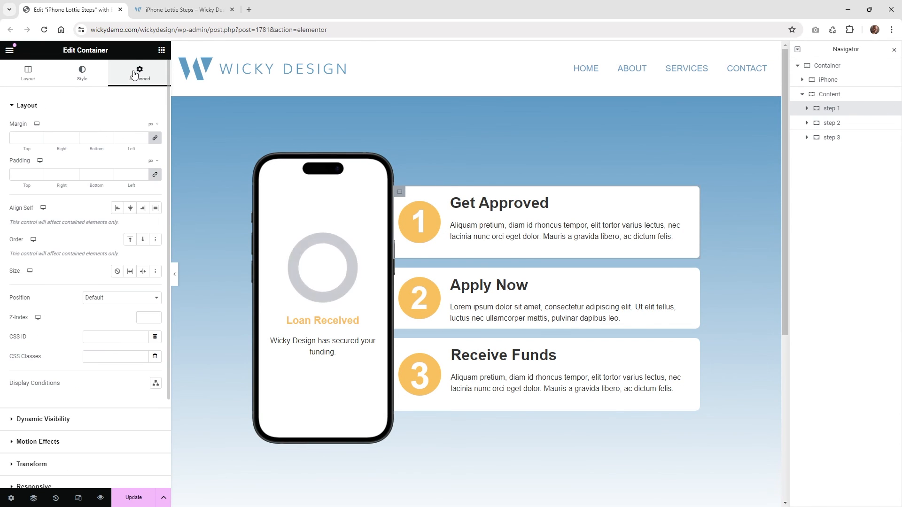
scroll(76, 413, down, 3)
click(53, 348)
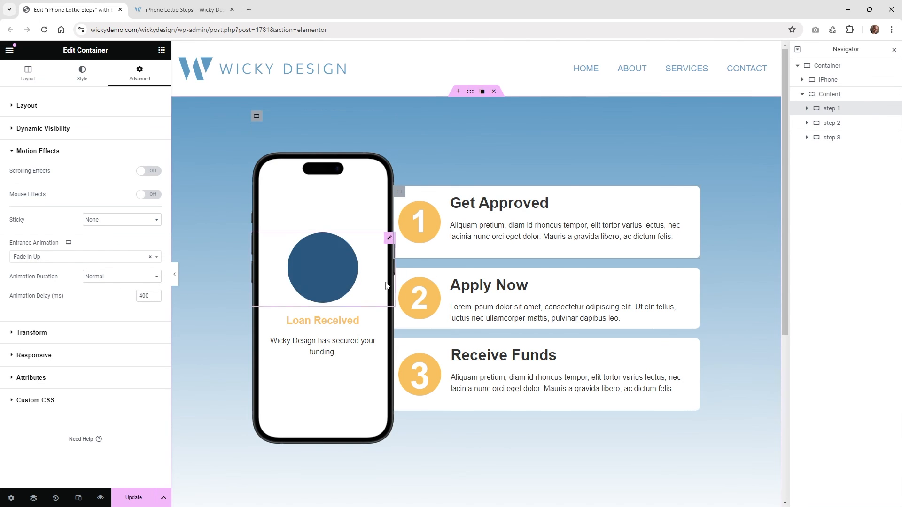
Examine the entrance animation, duration and delay settings of the step 2 container
click(400, 273)
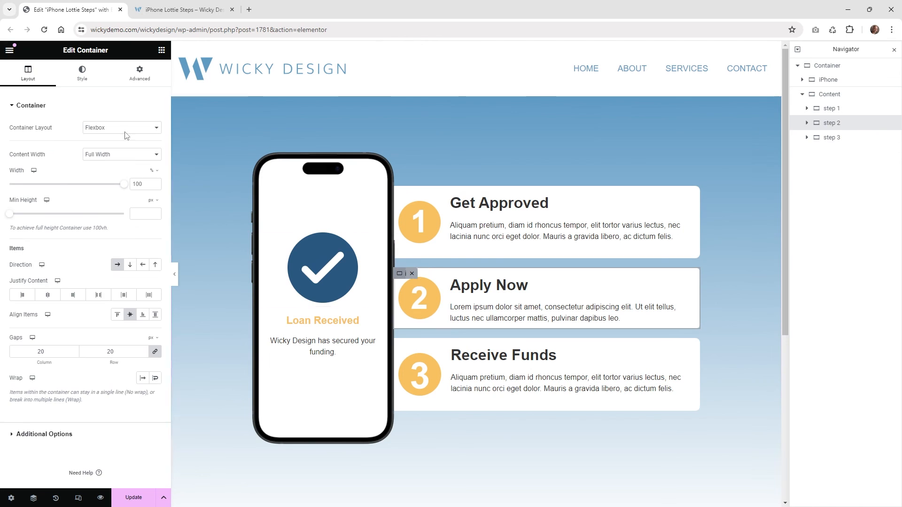
click(140, 74)
scroll(75, 331, down, 2)
click(67, 348)
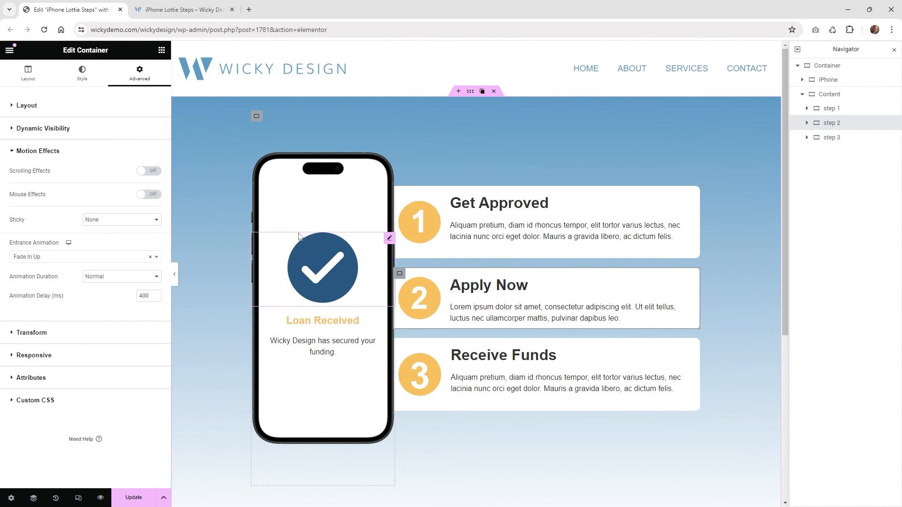
Examine the entrance animation and delay settings of the Lottie widget inside the iPhone container
click(389, 238)
click(139, 73)
scroll(87, 316, down, 1)
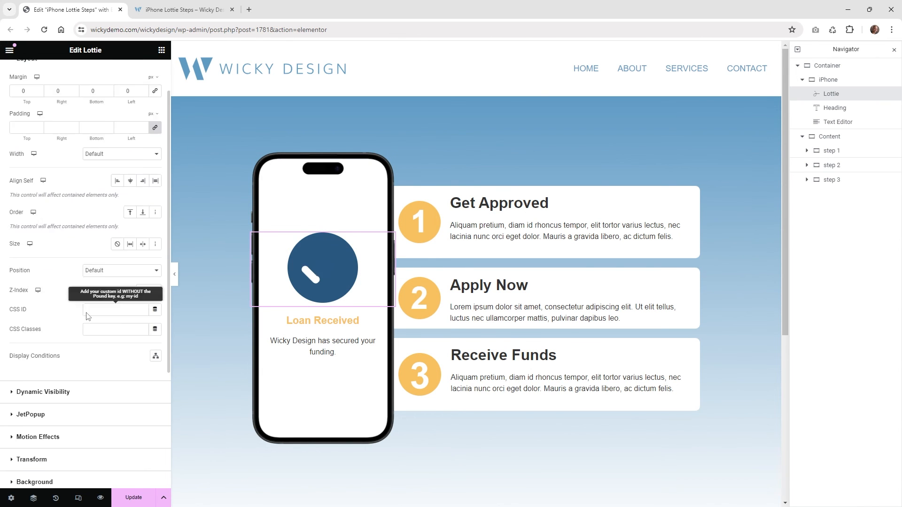
scroll(87, 316, down, 1)
scroll(104, 327, down, 3)
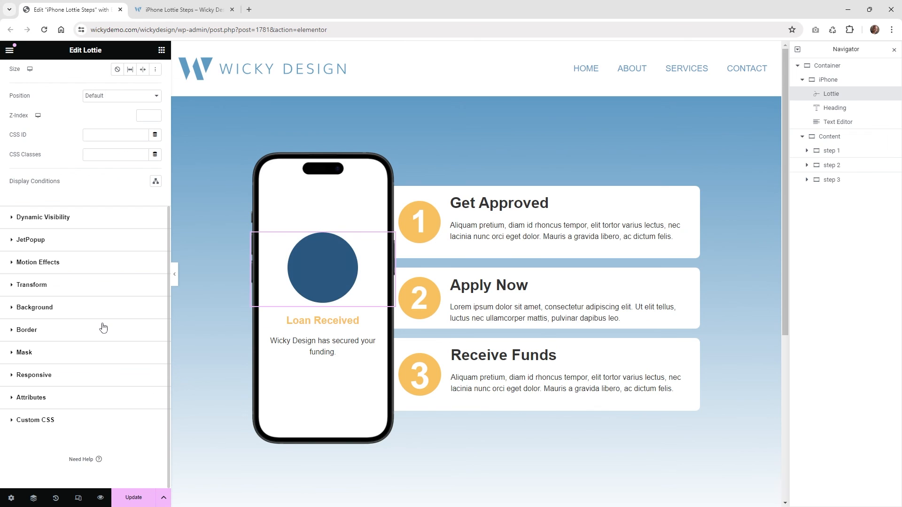
click(64, 262)
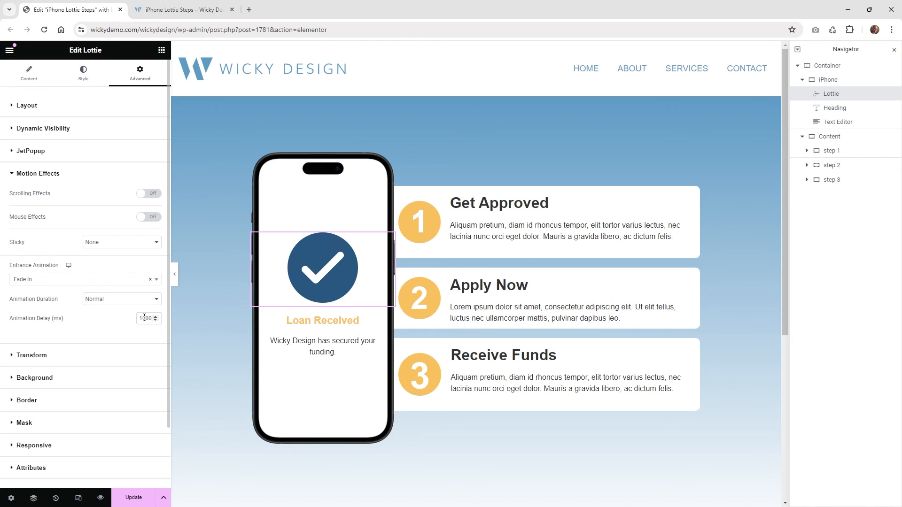
Reload the live page to replay the step and Lottie animations, and return to the Lottie's motion settings
click(190, 8)
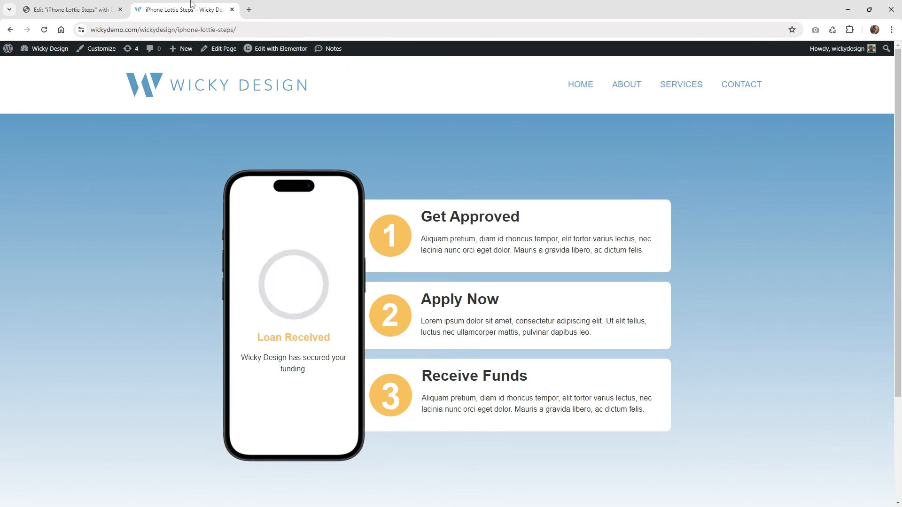
click(45, 30)
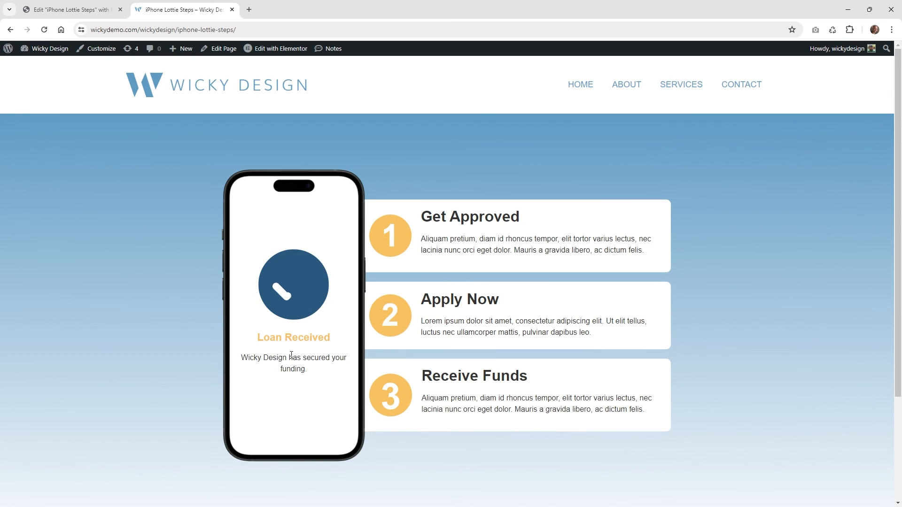
click(106, 13)
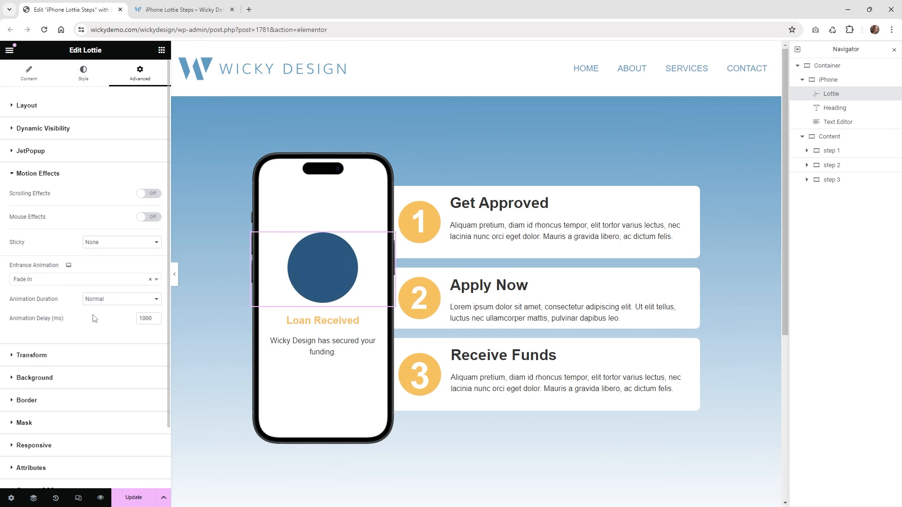
scroll(75, 323, down, 1)
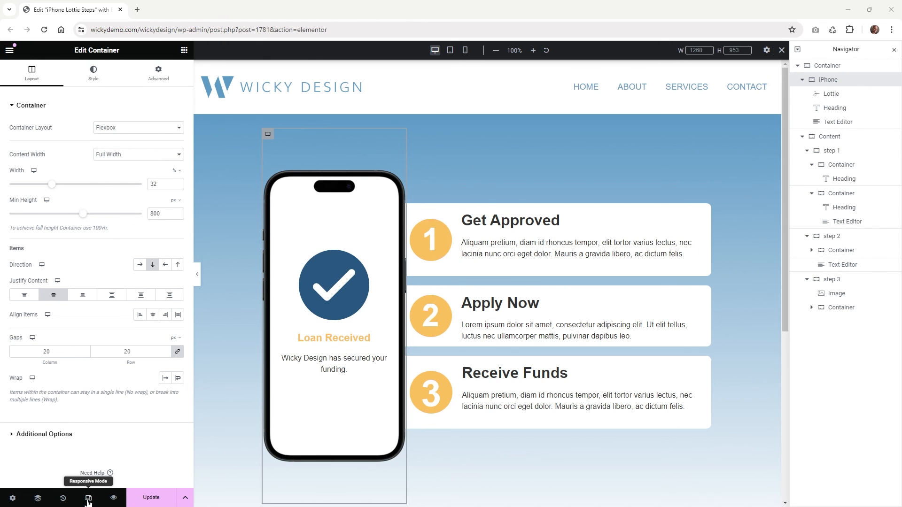
Show the page at the tablet portrait size in responsive mode
click(87, 499)
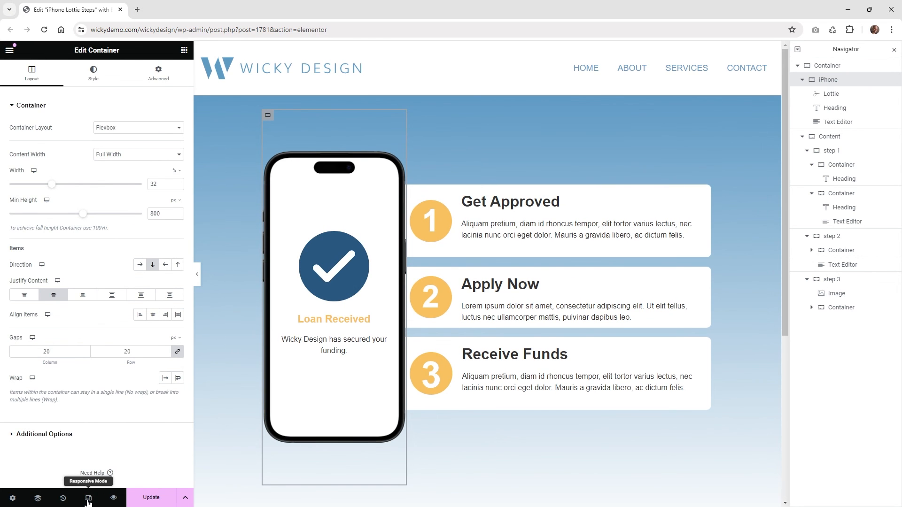
click(87, 500)
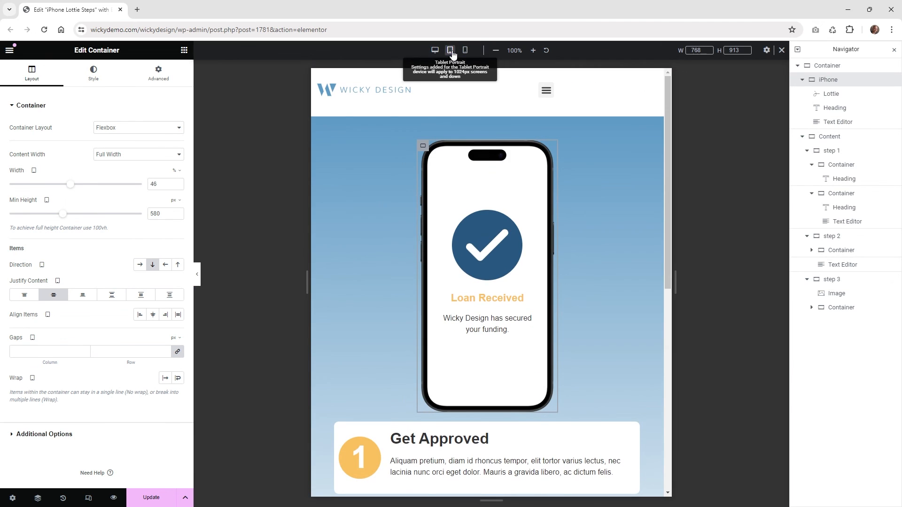
click(451, 50)
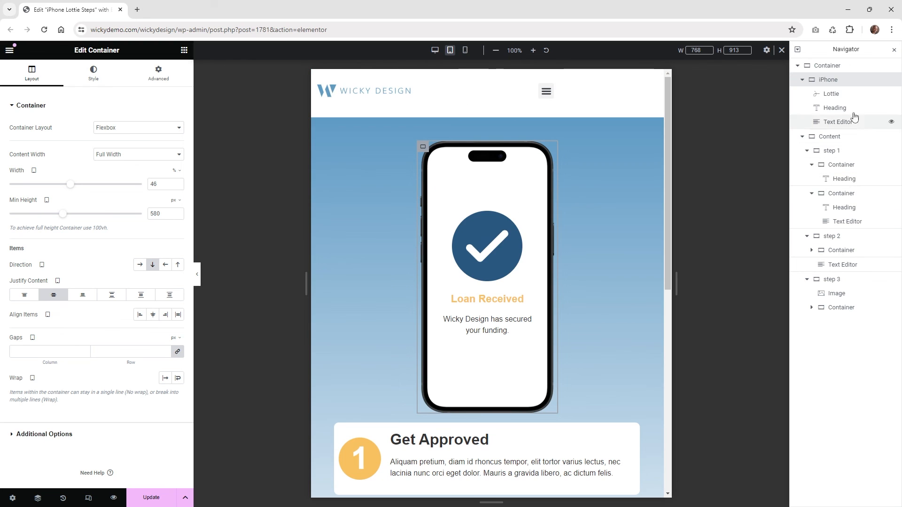
Try the row direction for the outer container at tablet size and restore its column direction
click(844, 66)
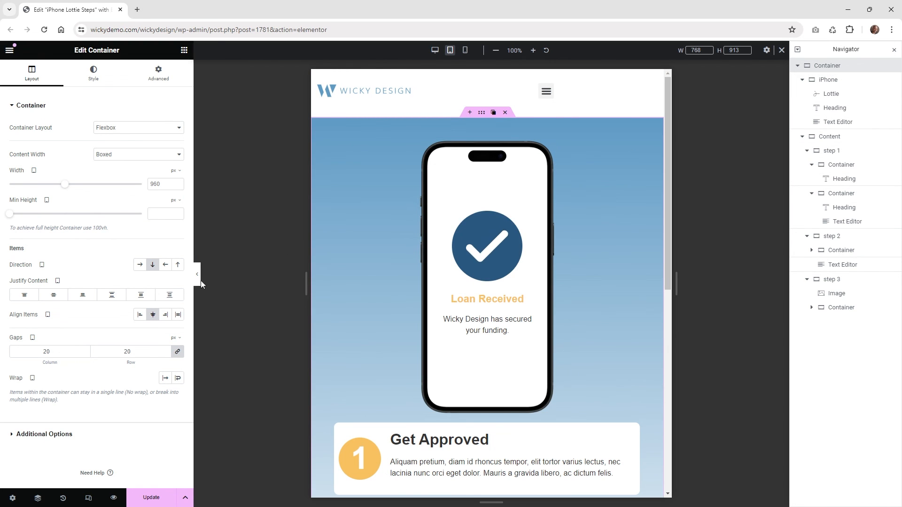
click(141, 267)
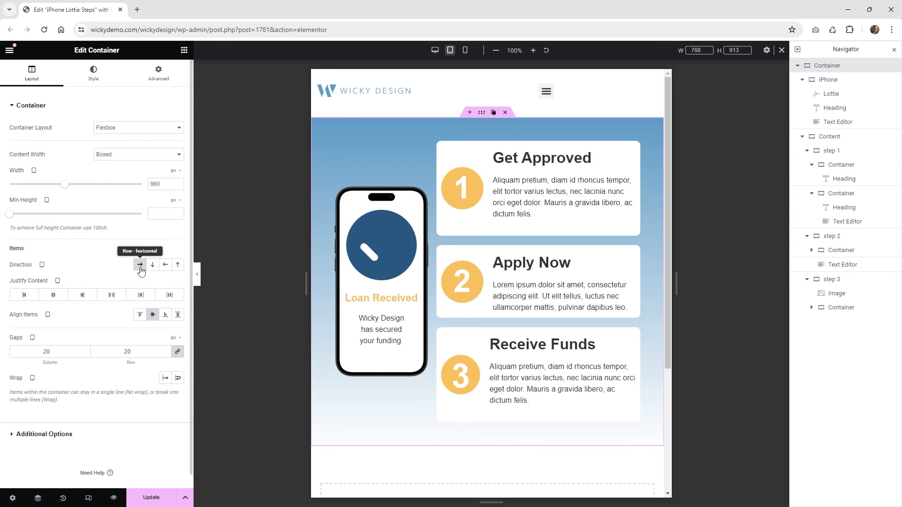
click(153, 268)
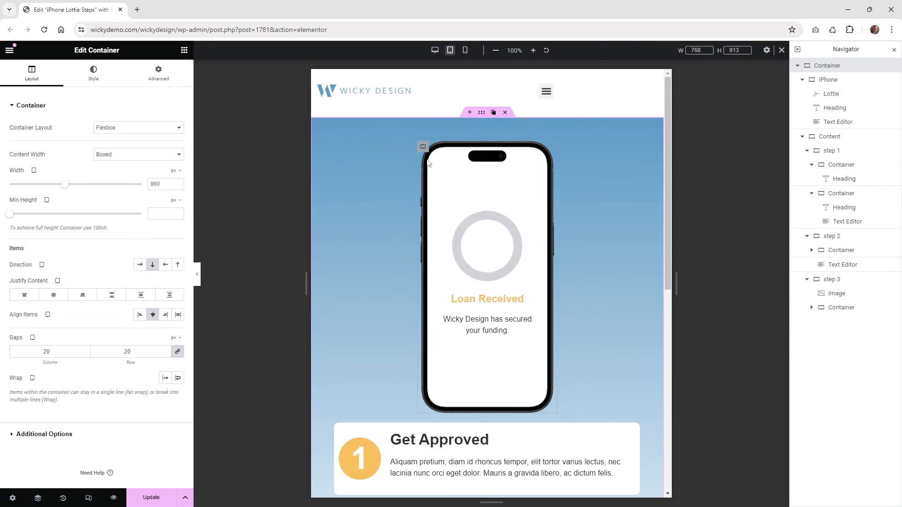
Examine how the iPhone and the three step boxes stack in the tablet layout
scroll(411, 286, down, 1)
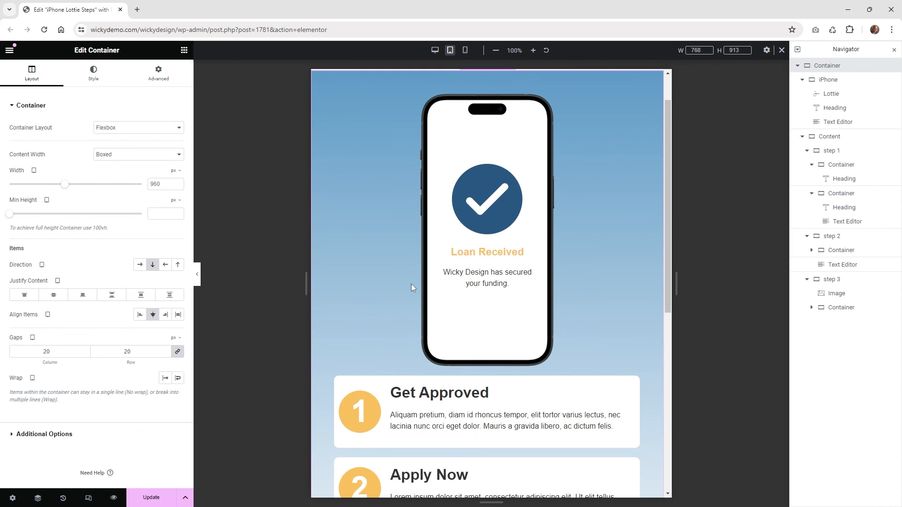
scroll(411, 288, down, 1)
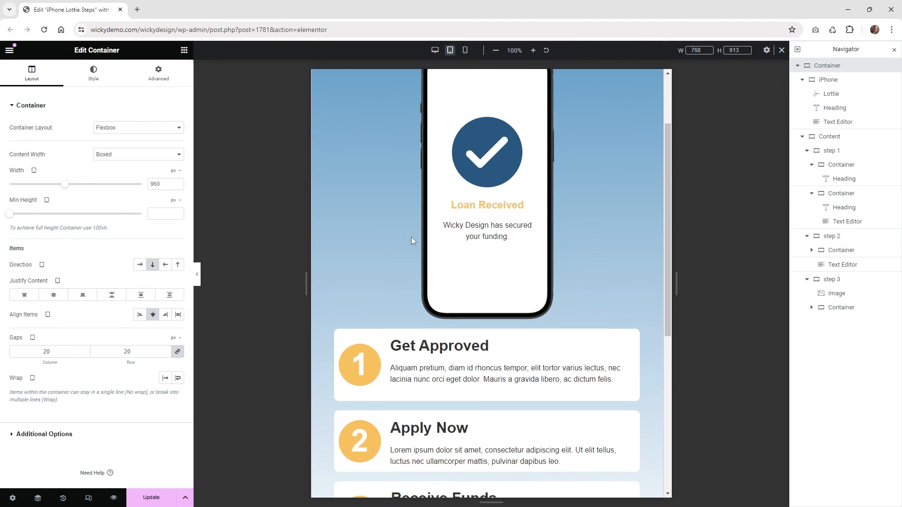
scroll(411, 237, down, 2)
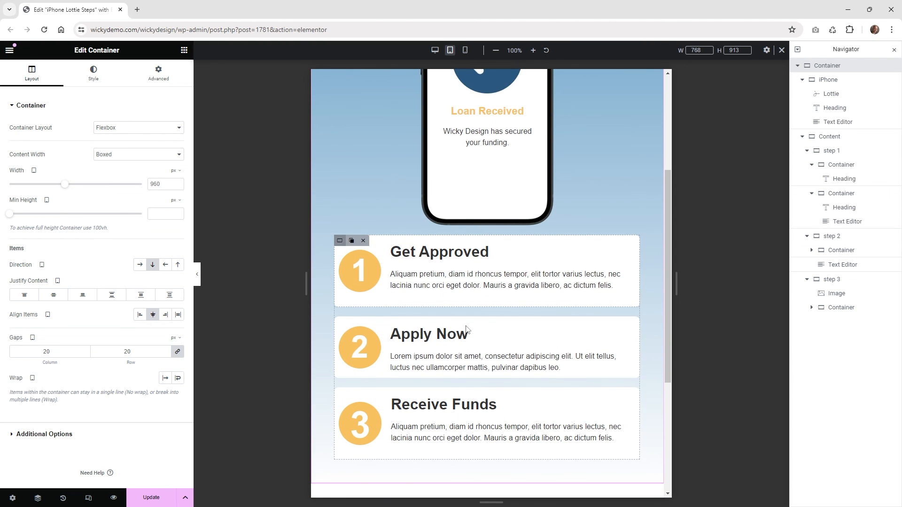
scroll(467, 332, down, 1)
scroll(422, 351, up, 3)
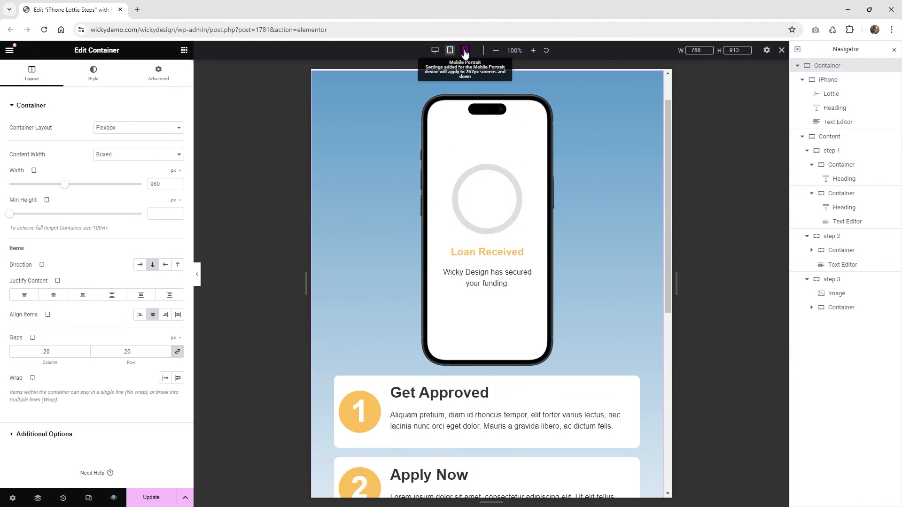
For mobile portrait, set the iPhone container's width to 94% and its minimum height to 64 vh
click(465, 50)
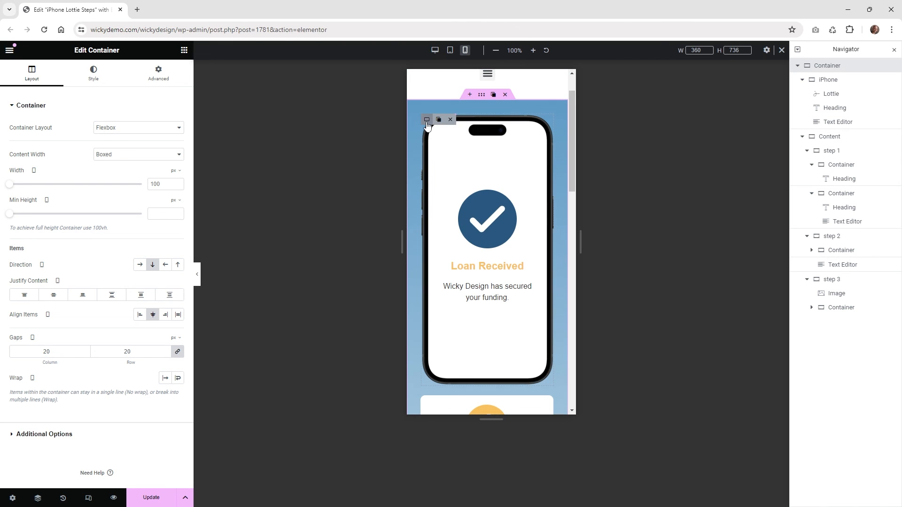
click(426, 121)
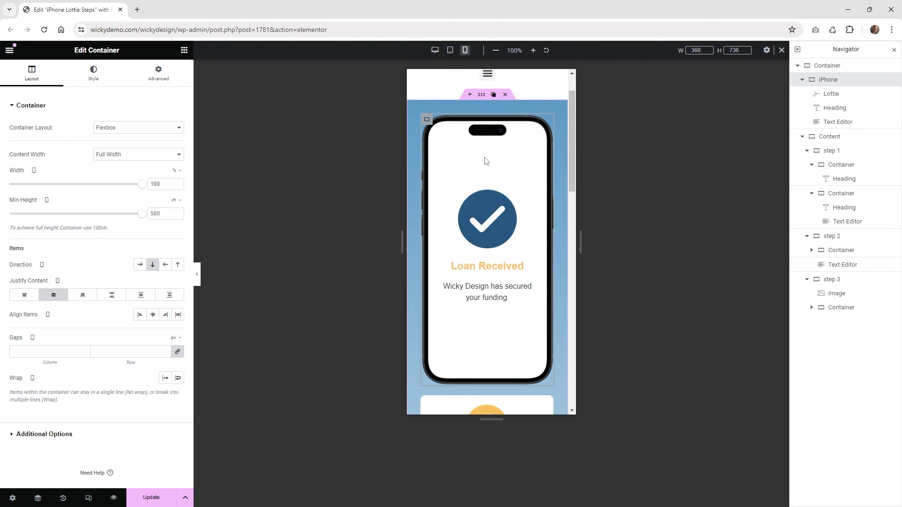
drag(141, 185, 115, 186)
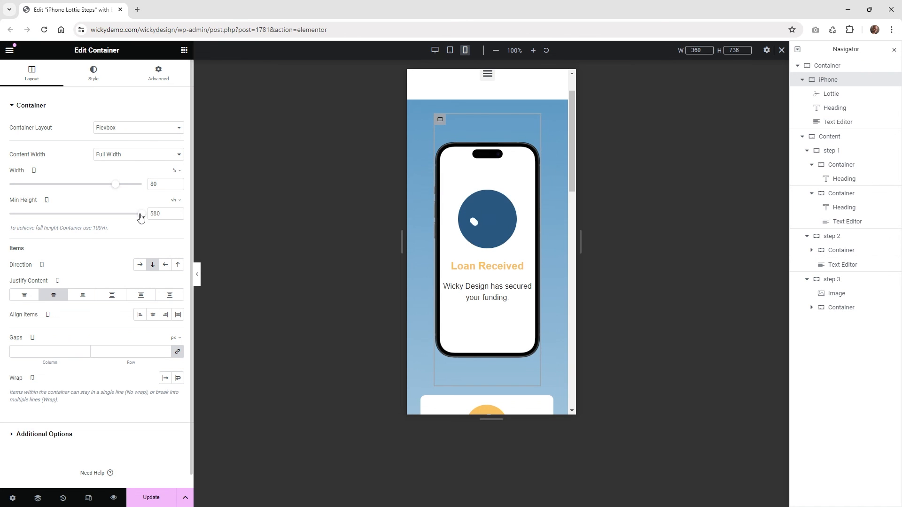
mouse_move(141, 217)
mouse_down()
mouse_move(72, 208)
mouse_move(94, 216)
mouse_move(111, 191)
mouse_move(123, 202)
mouse_move(115, 202)
mouse_move(136, 205)
mouse_up()
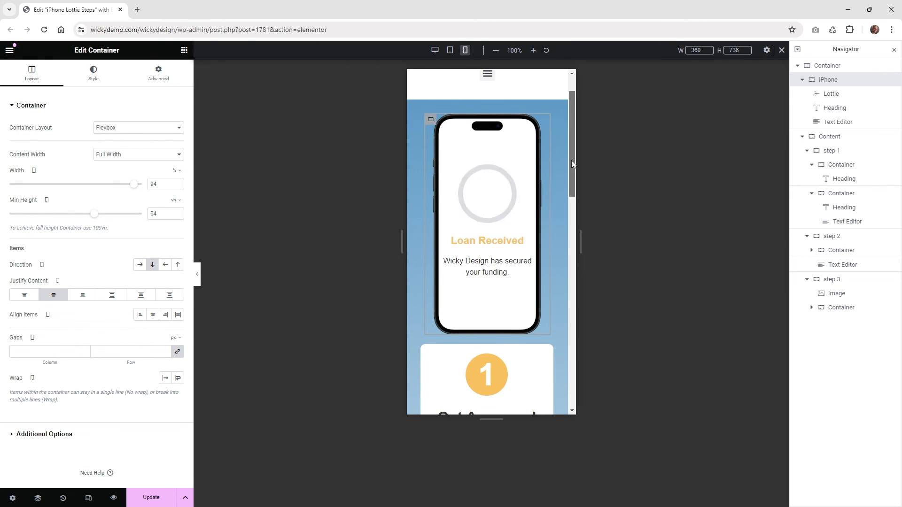
Examine the mobile layout settings of the step 1 container and its number circle
drag(572, 163, 573, 218)
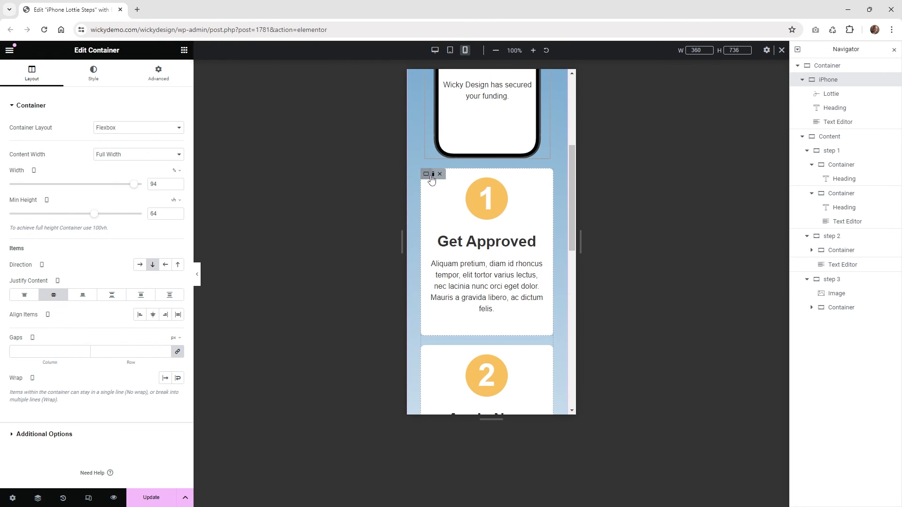
click(431, 178)
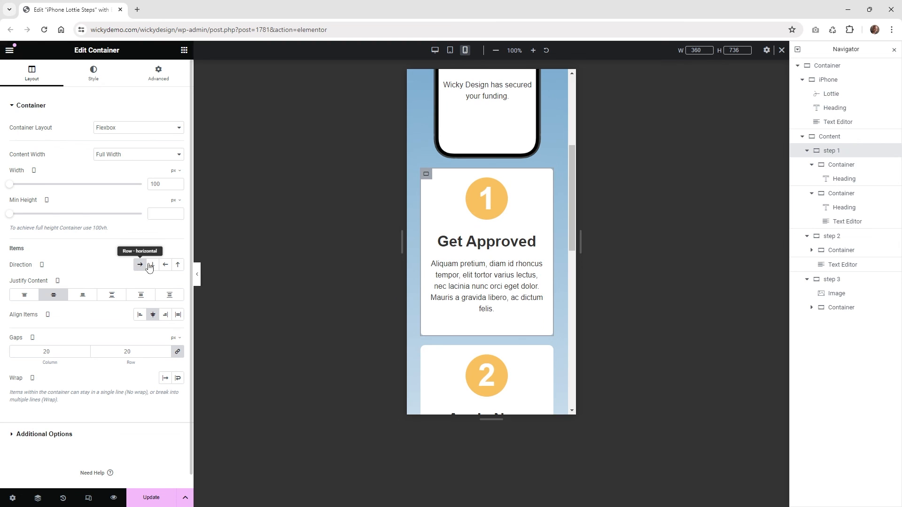
click(471, 184)
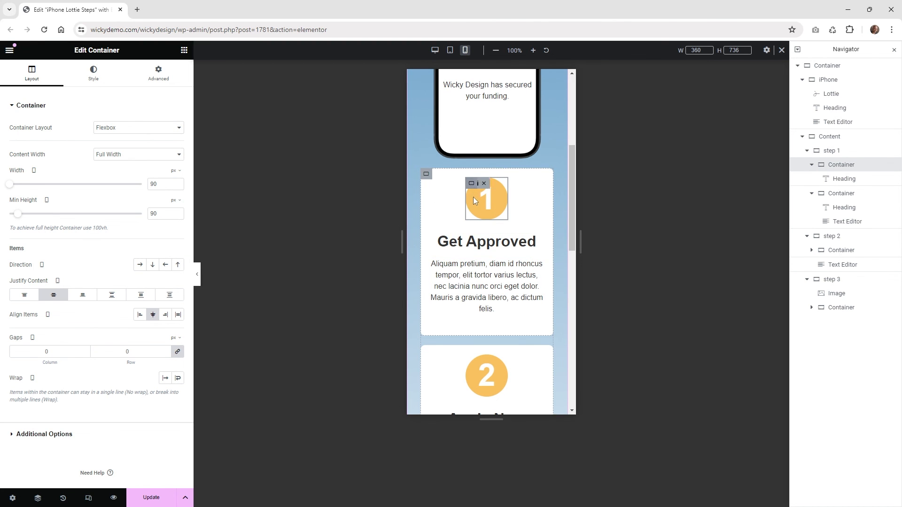
scroll(473, 199, down, 1)
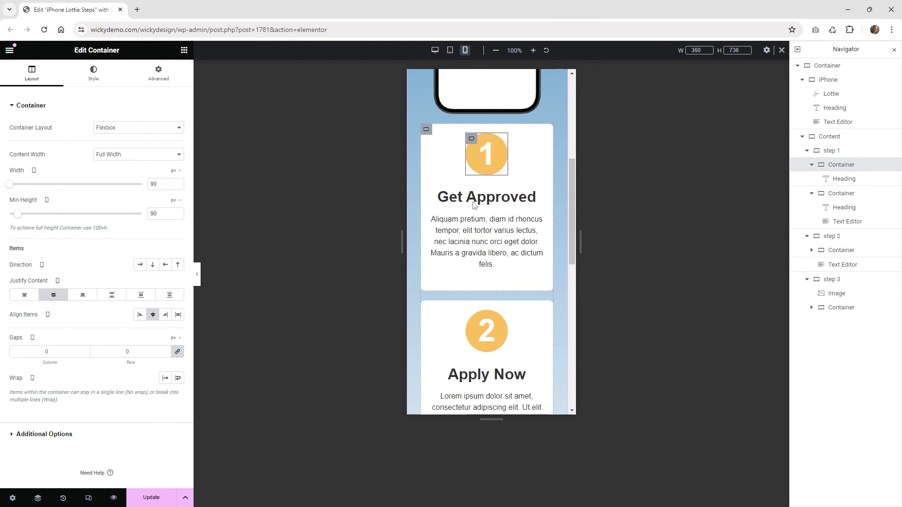
click(426, 129)
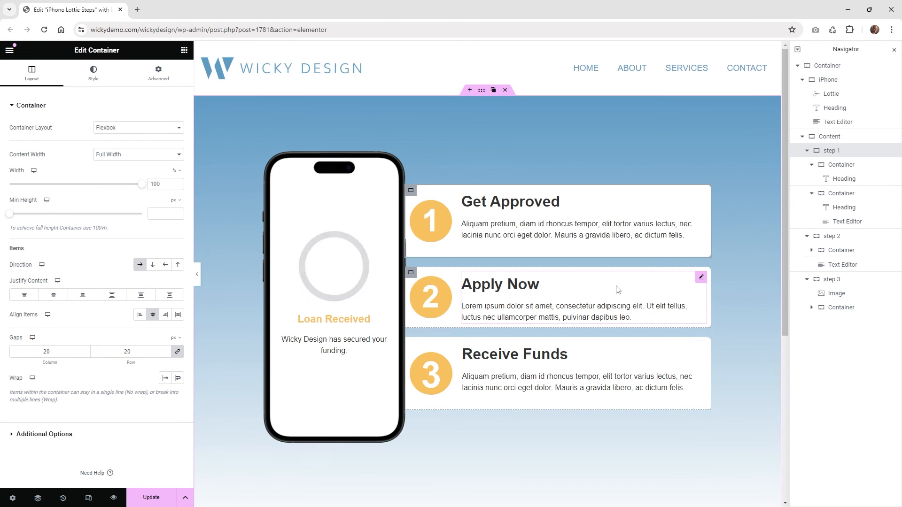